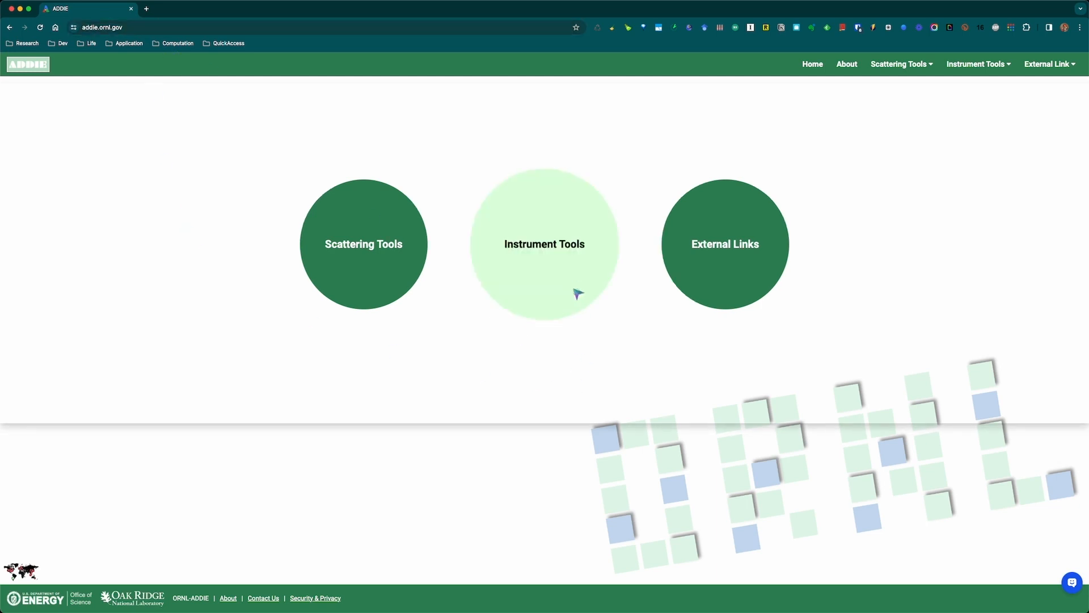
# Step: Open the Char Config tool for the POWGEN | BL-11A instrument from the Instrument Tools
pyautogui.click(564, 258)
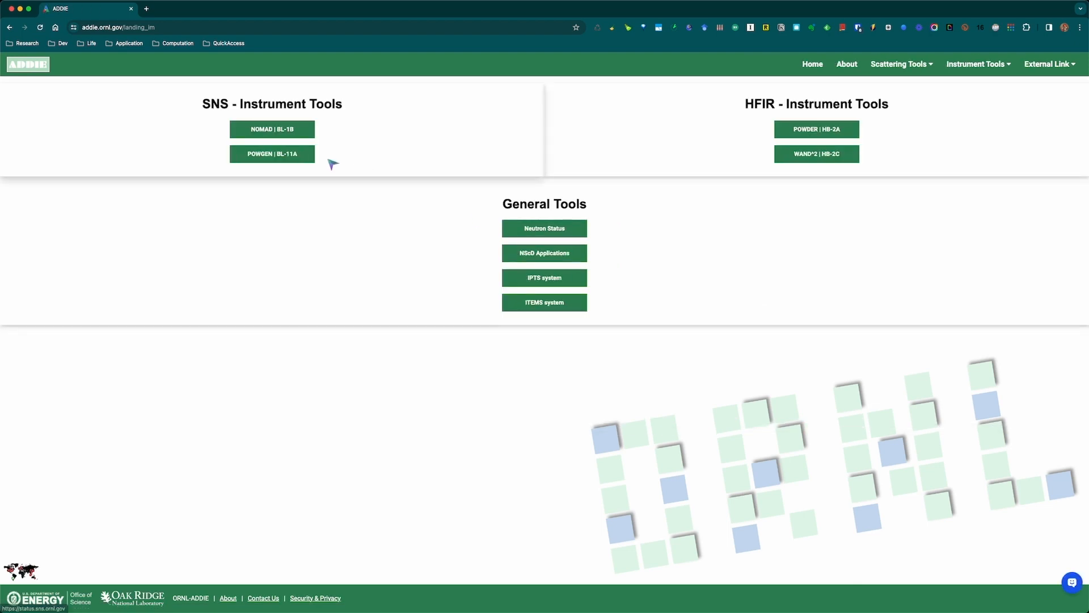
pyautogui.click(299, 158)
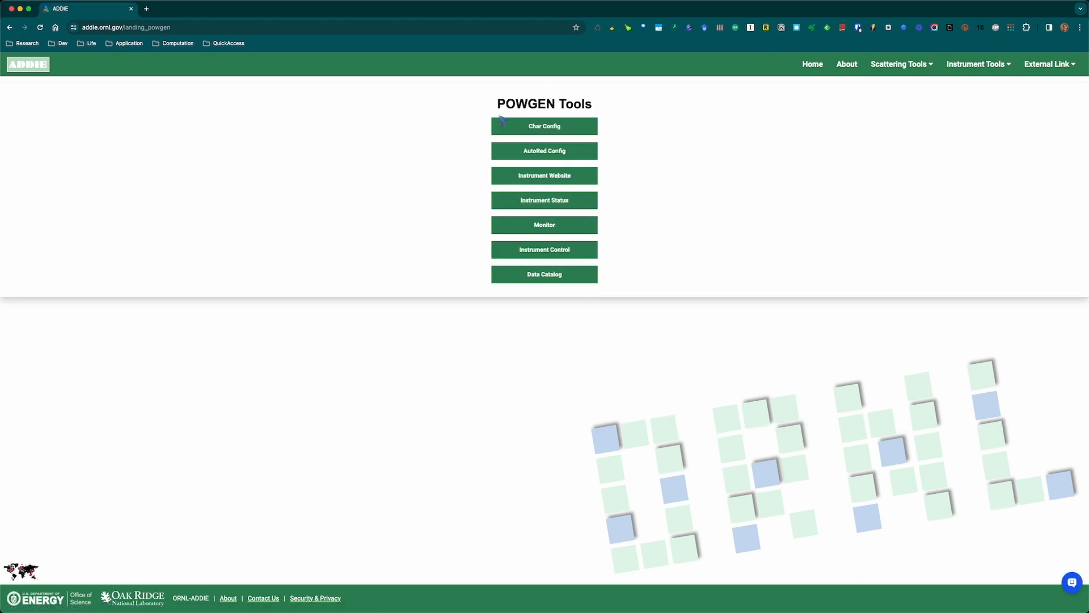
pyautogui.click(531, 130)
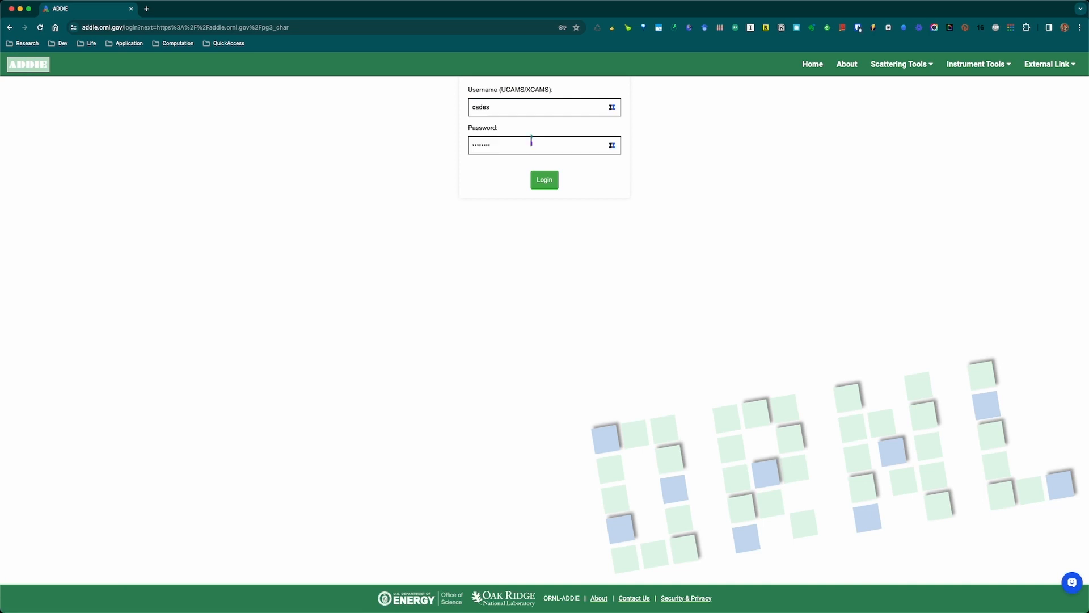
# Step: Log in with the UCAMS/XCAMS username and the account password
pyautogui.click(509, 108)
pyautogui.click(567, 144)
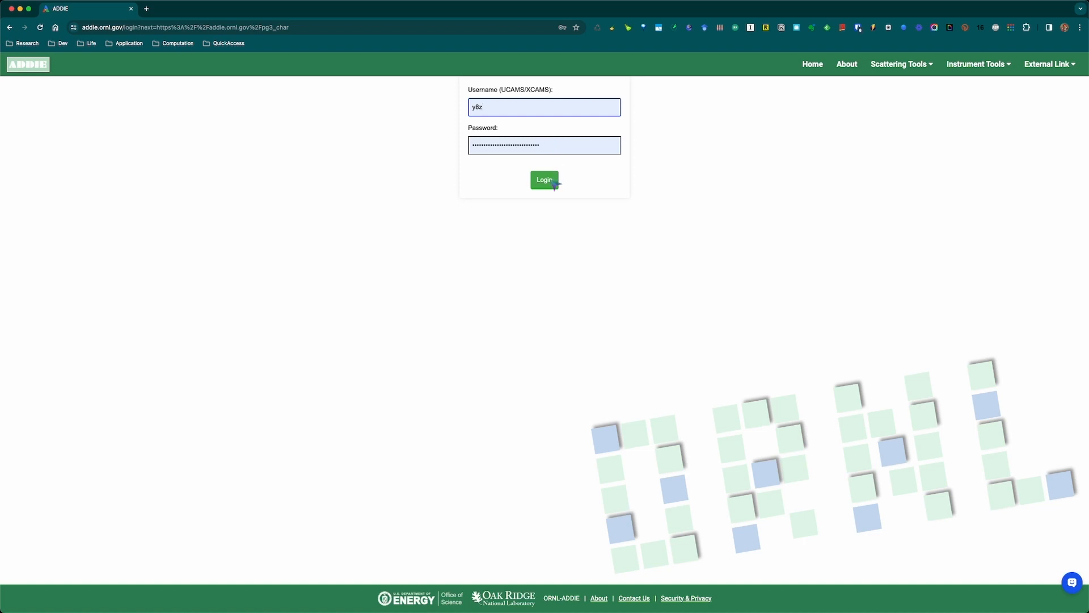
pyautogui.doubleClick(513, 90)
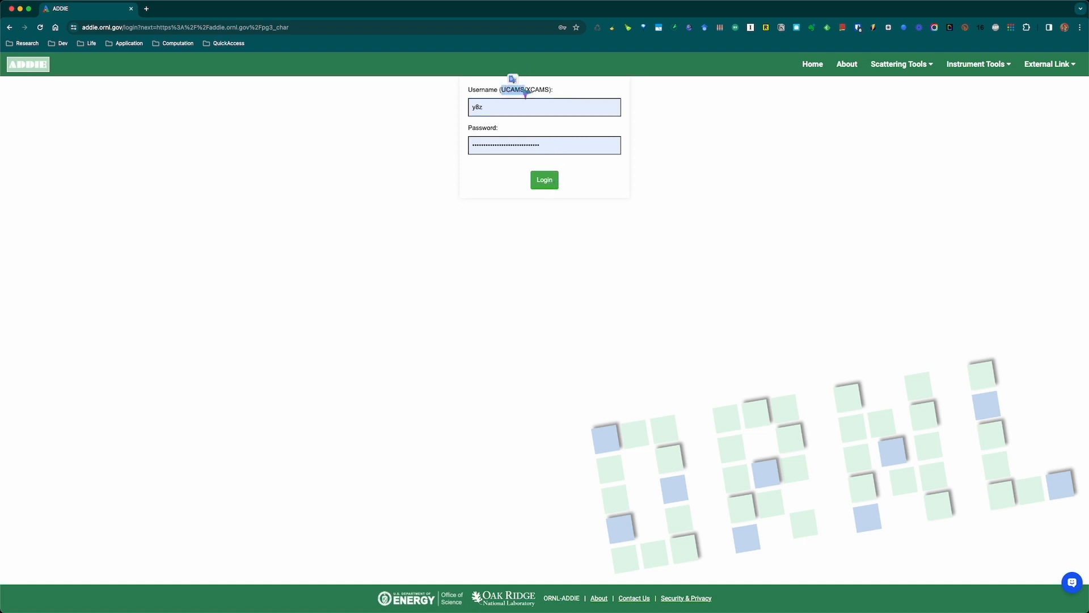
pyautogui.click(754, 233)
pyautogui.click(548, 184)
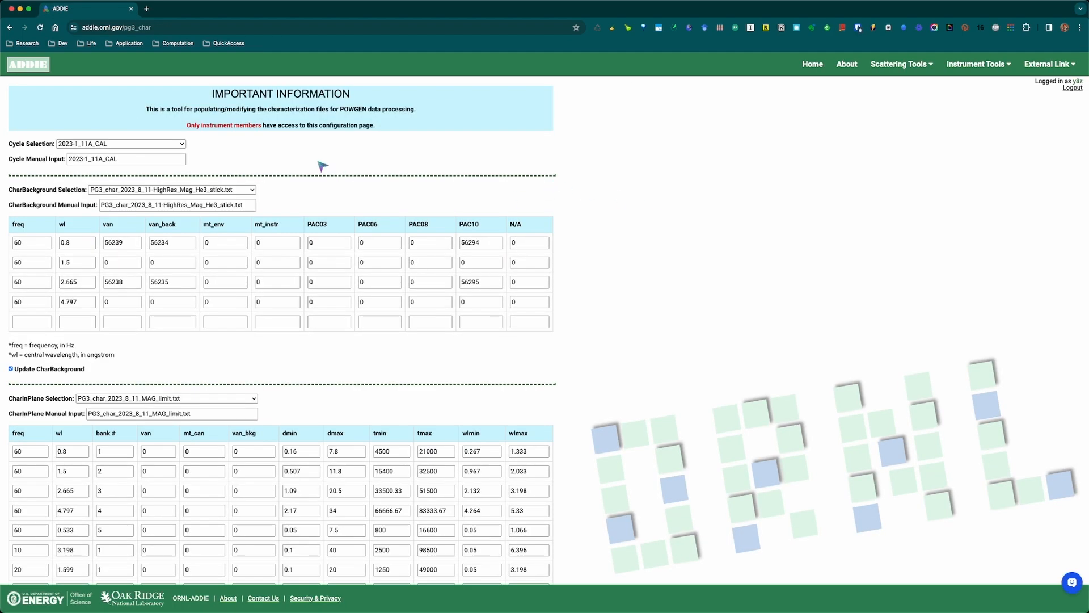
# Step: Read the important information about the characterization tool and examine the list of available cycles
pyautogui.moveTo(212, 94); pyautogui.dragTo(339, 115)
pyautogui.click(392, 130)
pyautogui.click(126, 148)
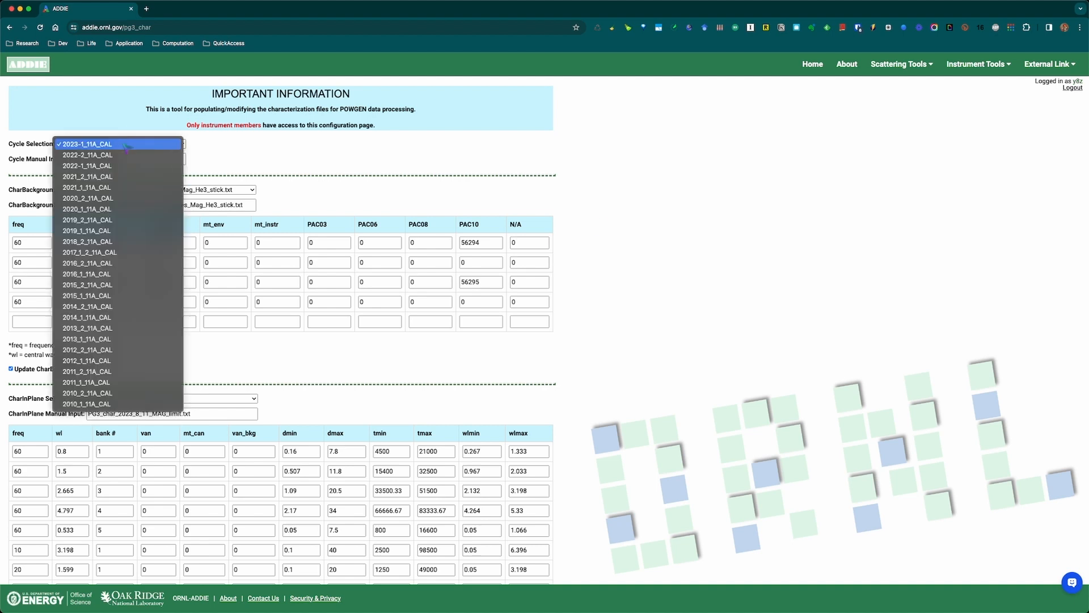
pyautogui.click(212, 149)
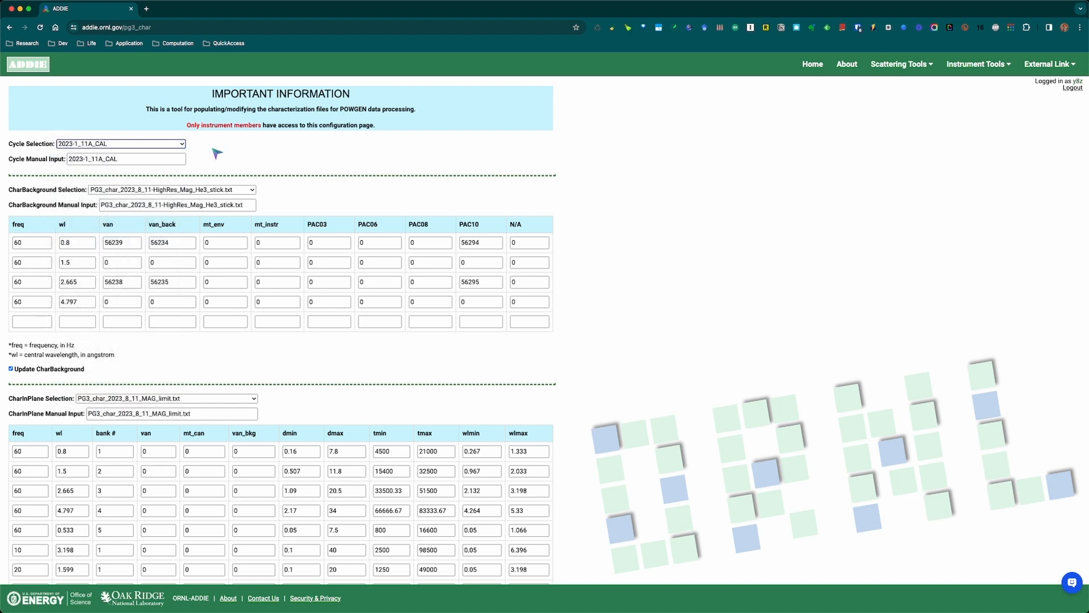
pyautogui.click(116, 144)
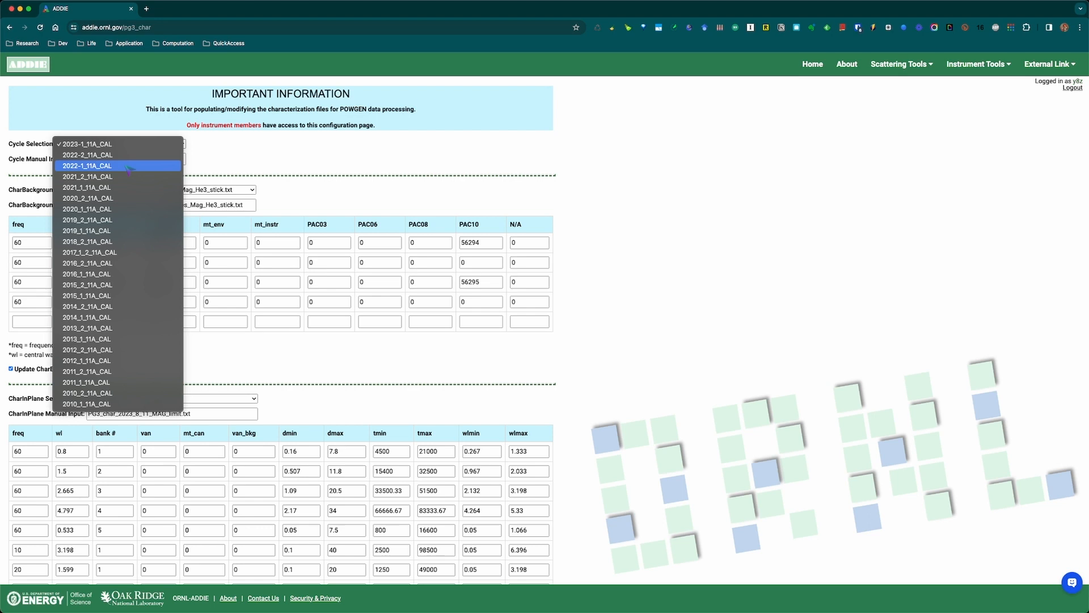
pyautogui.click(275, 163)
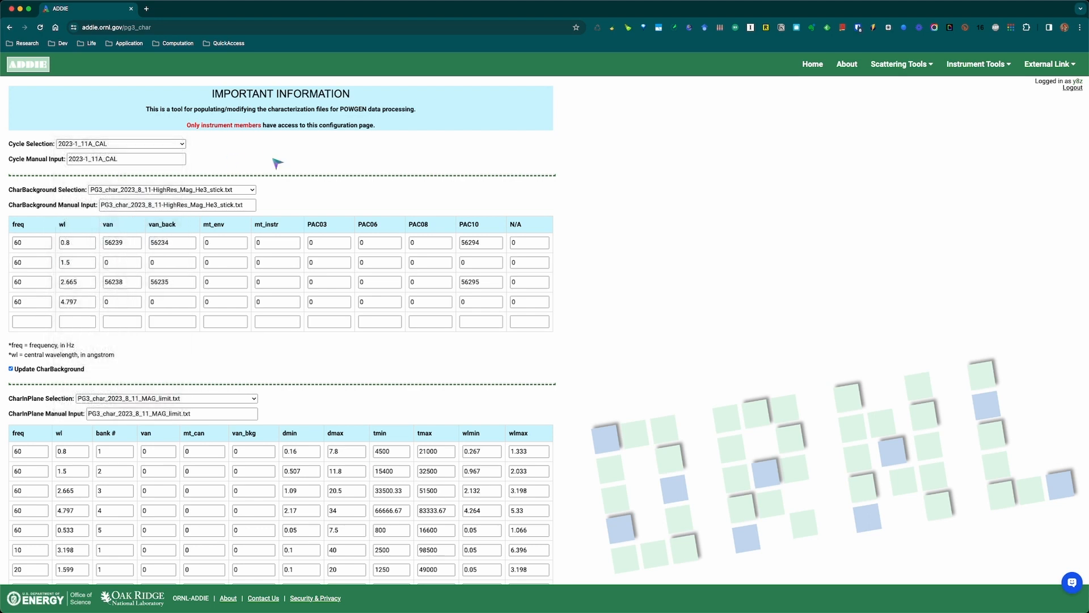
# Step: Select the 2022-2_11A_CAL cycle and try appending an underscore to its name in the cycle manual input
pyautogui.click(128, 159)
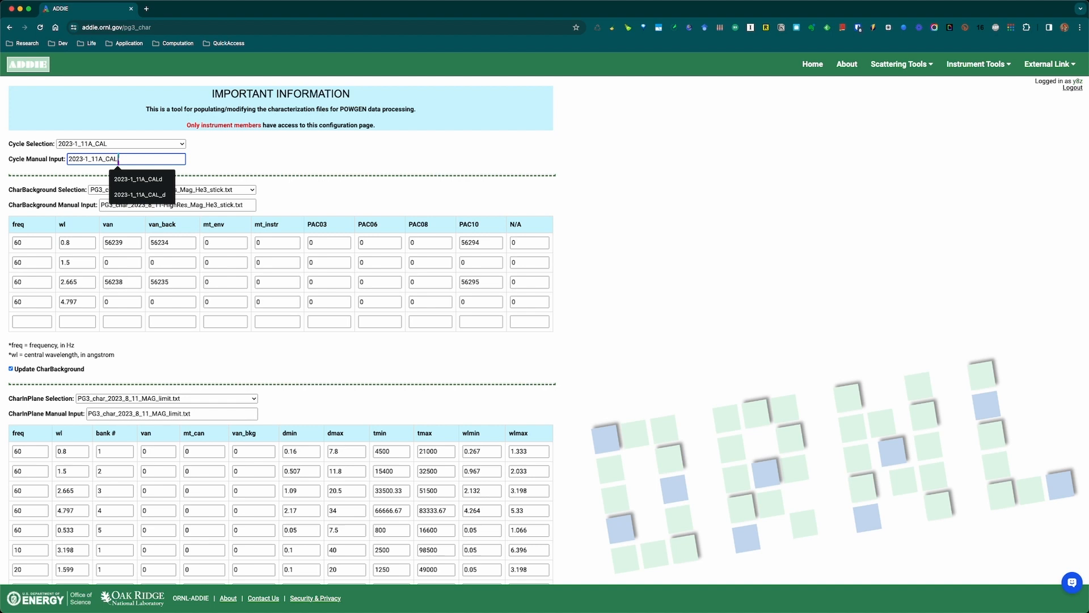
pyautogui.click(131, 146)
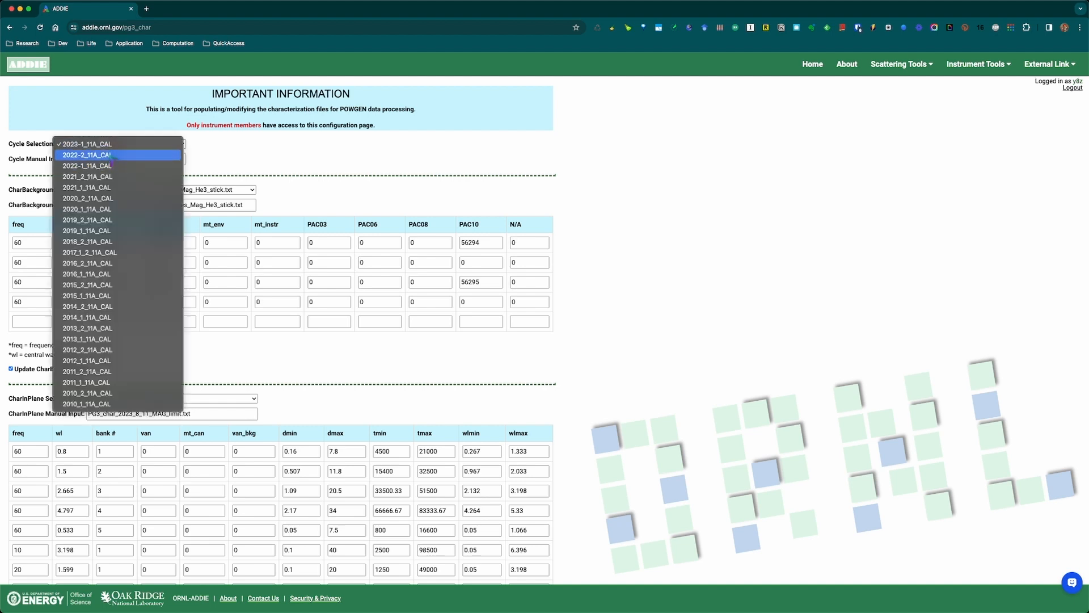
pyautogui.click(111, 156)
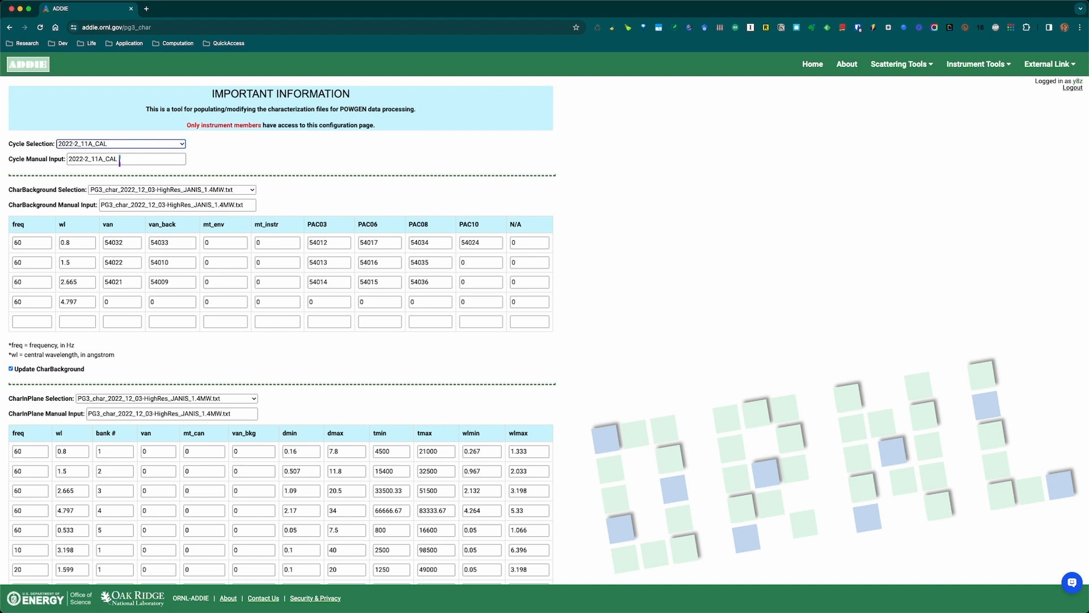
pyautogui.click(120, 160)
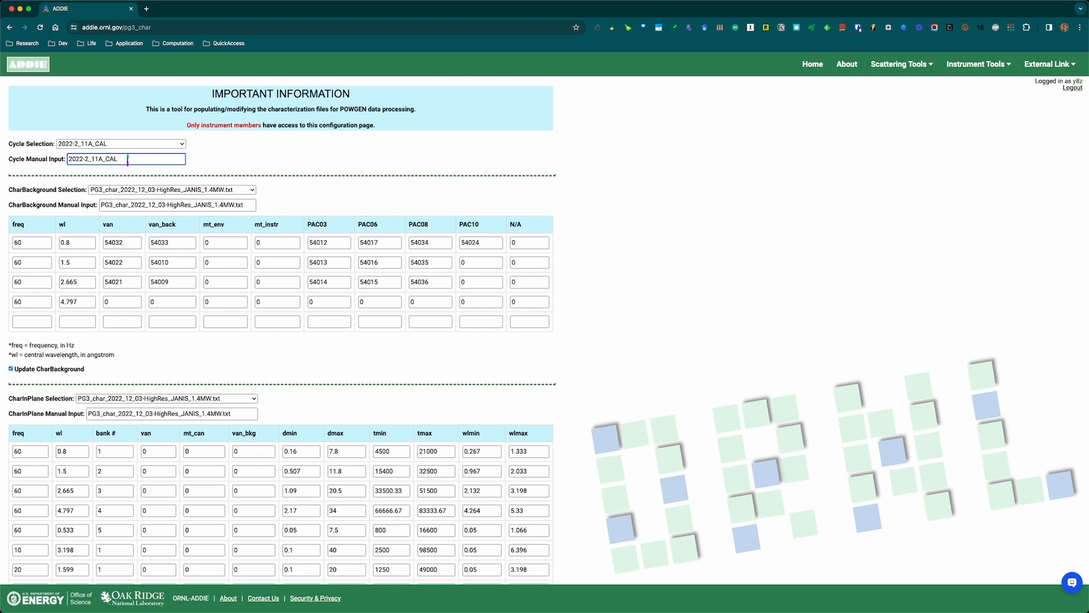
pyautogui.write('_')
# Step: Return the cycle selection to 2023-1_11A_CAL
pyautogui.click(122, 145)
pyautogui.click(239, 165)
pyautogui.click(123, 144)
pyautogui.click(114, 135)
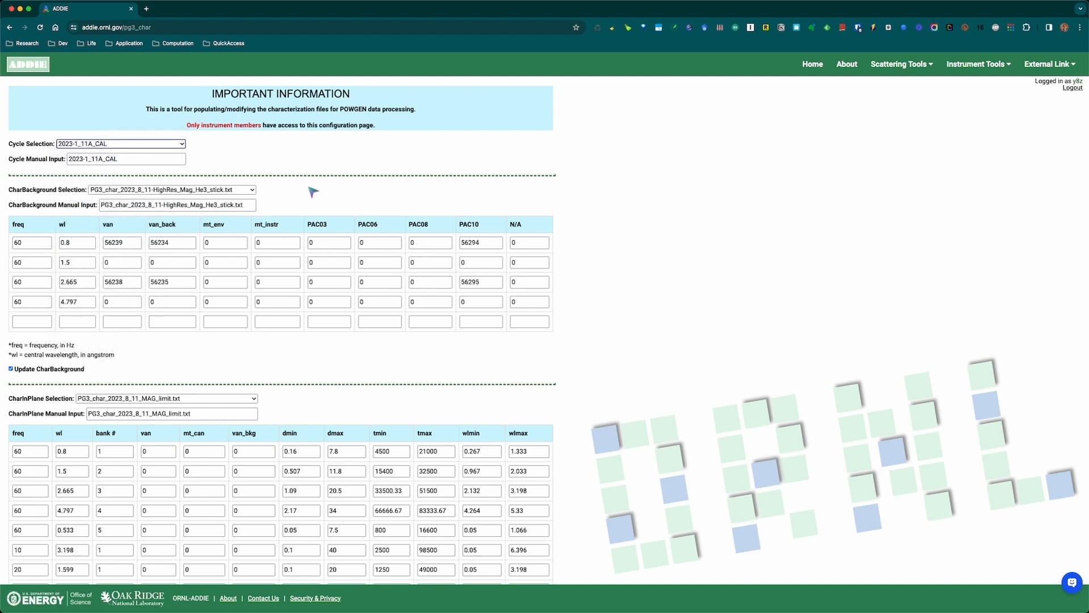
# Step: Select the 2022-2_11A_CAL cycle again and examine its CharBackground and CharInPlane tables
pyautogui.click(119, 144)
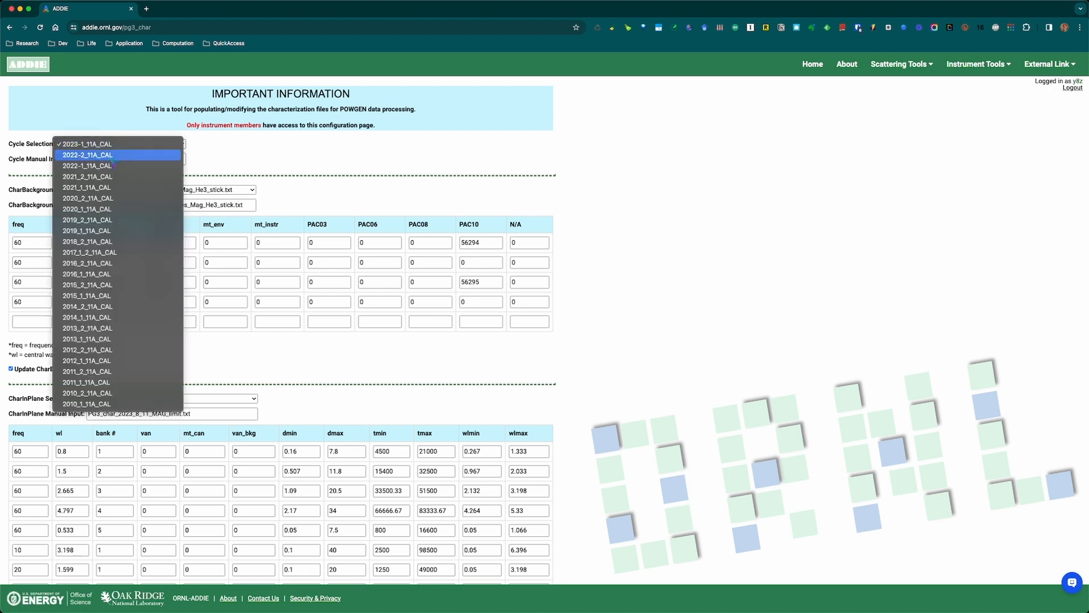
pyautogui.click(113, 155)
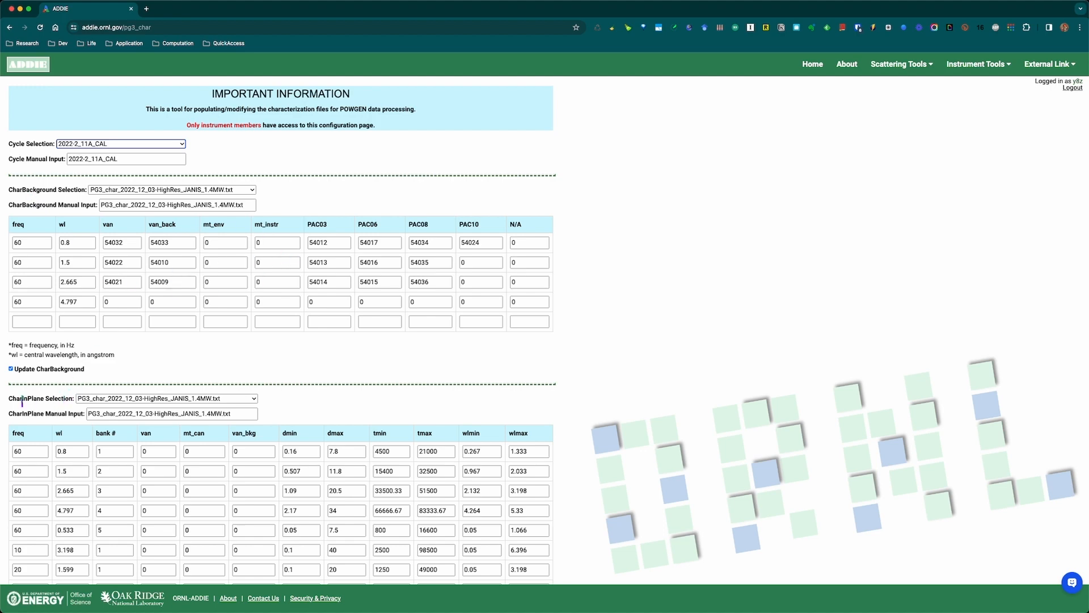
pyautogui.scroll(-2, 157, 413)
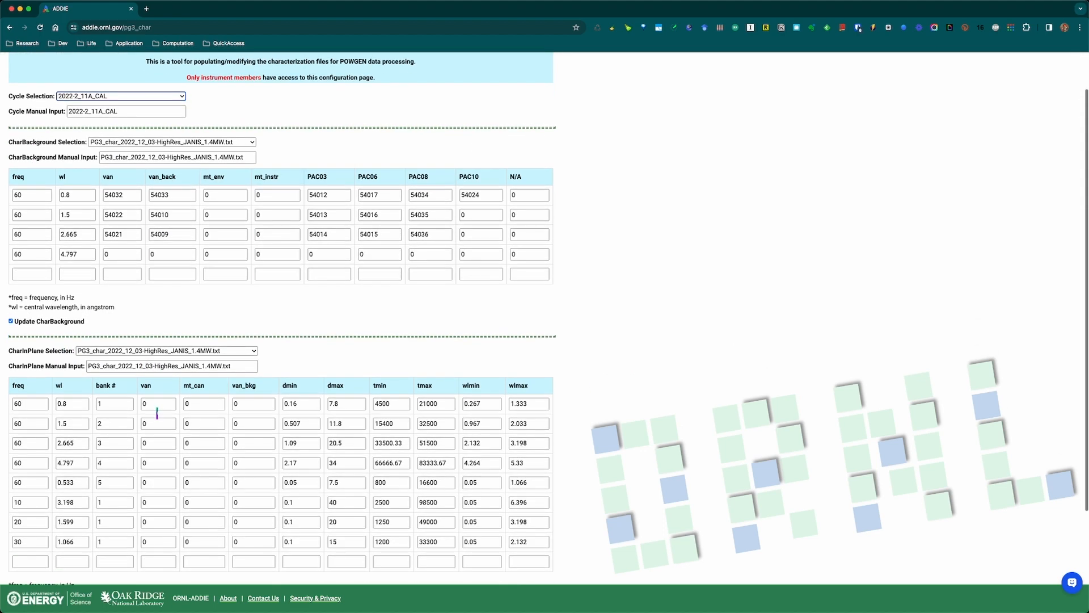
pyautogui.scroll(1, 163, 407)
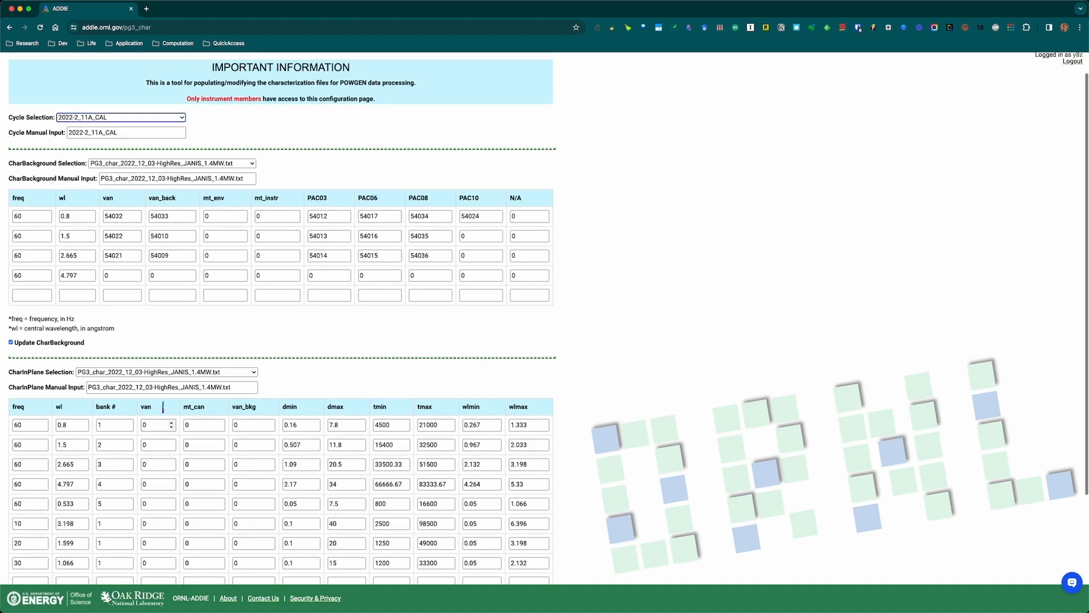
pyautogui.scroll(1, 162, 406)
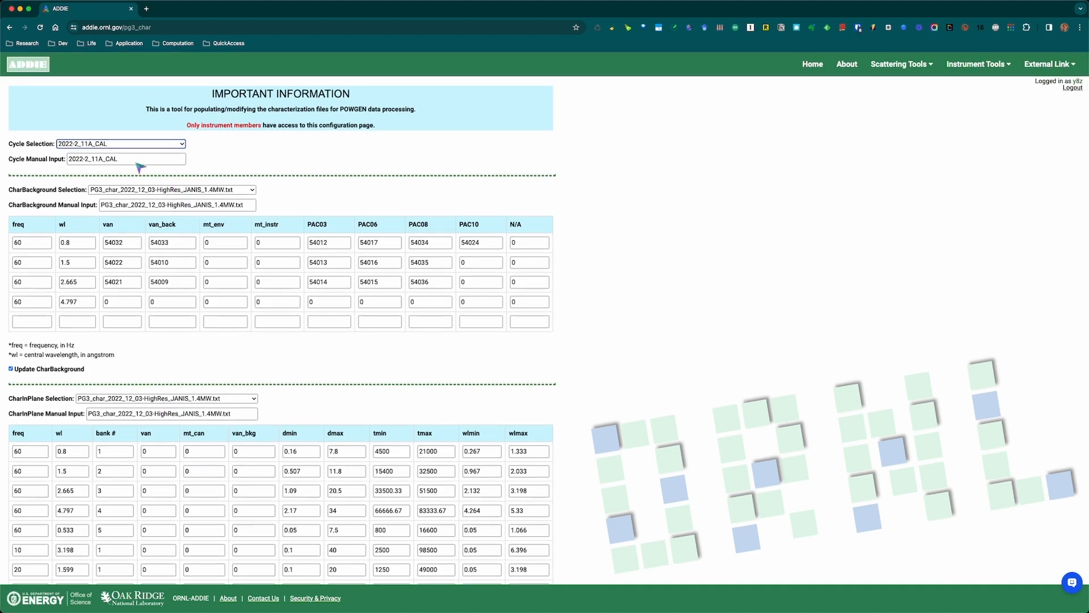
# Step: Set the cycle back to 2023-1_11A_CAL and view the available CharBackground files
pyautogui.click(124, 144)
pyautogui.click(124, 134)
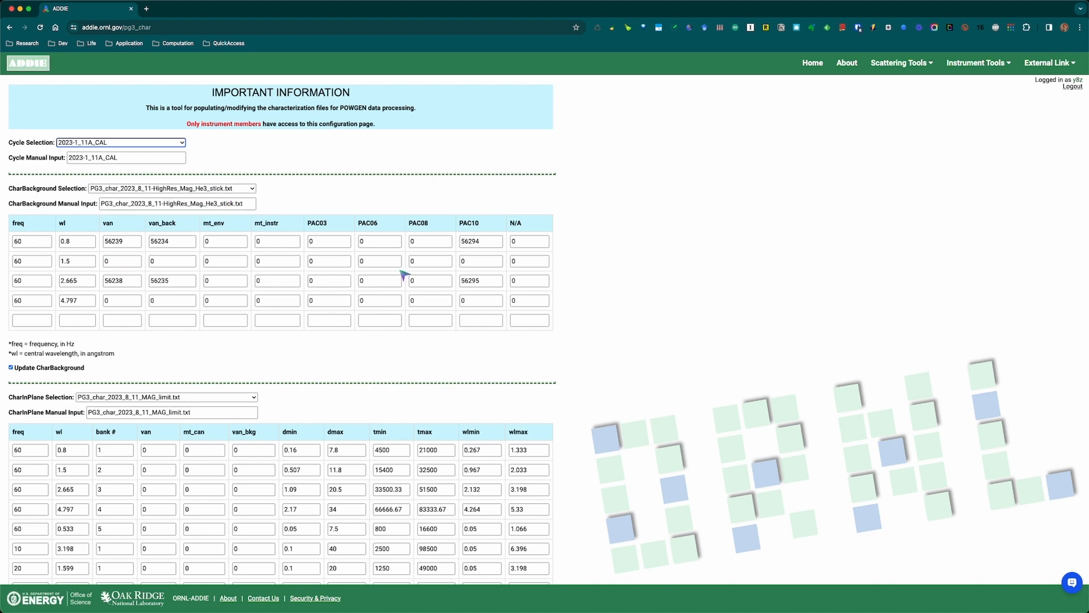
pyautogui.click(240, 190)
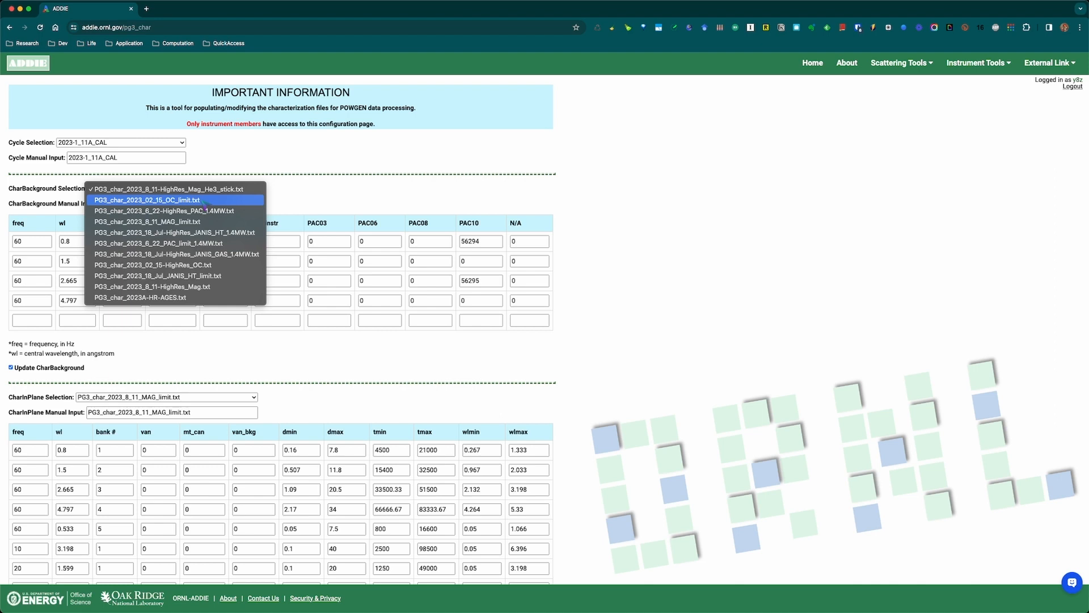
pyautogui.click(514, 192)
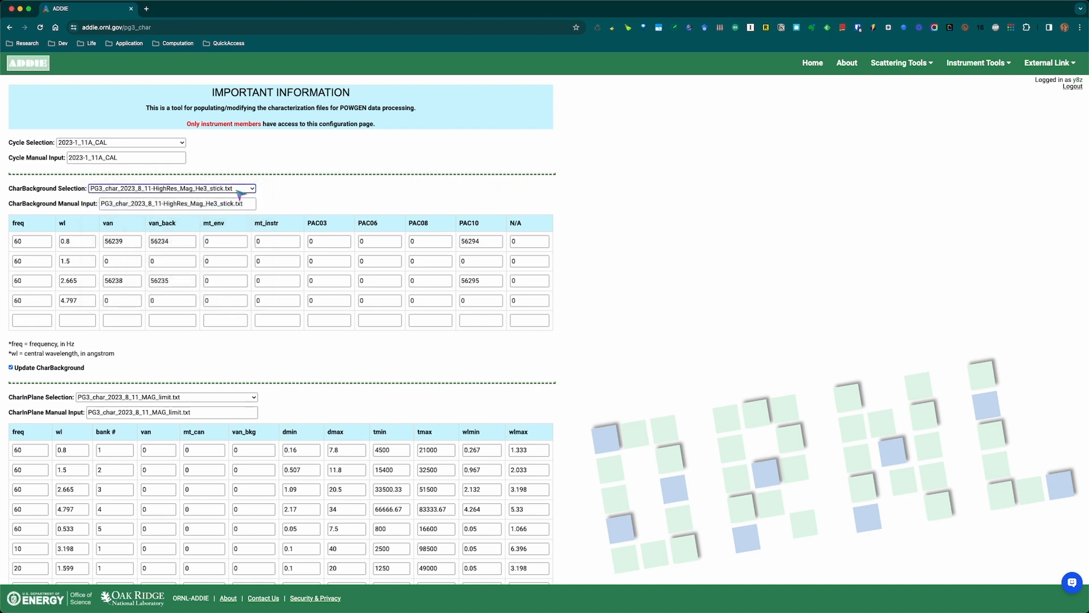
pyautogui.click(239, 189)
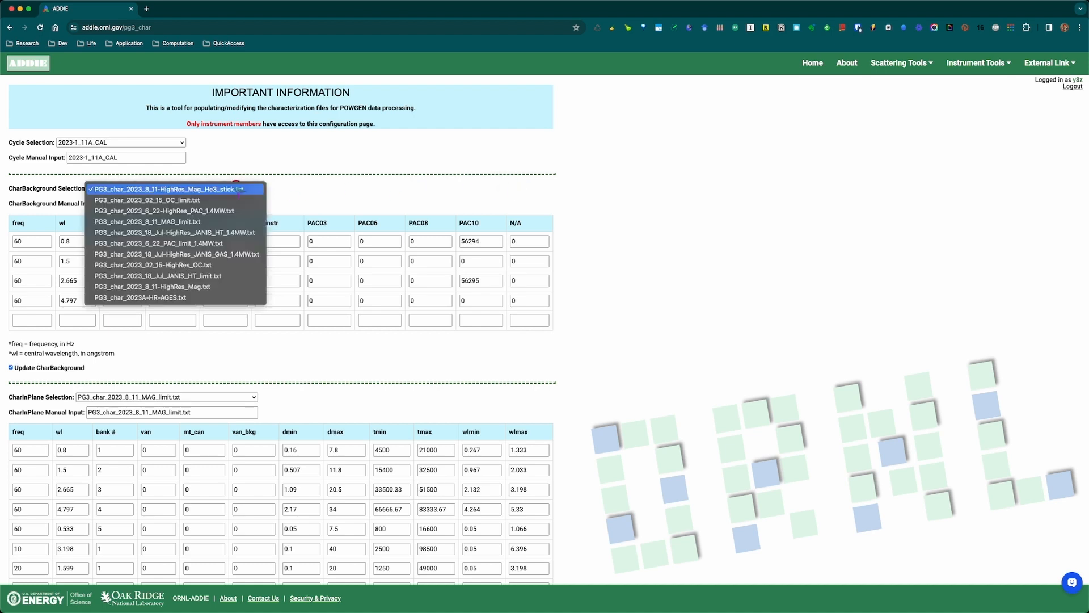
pyautogui.click(336, 193)
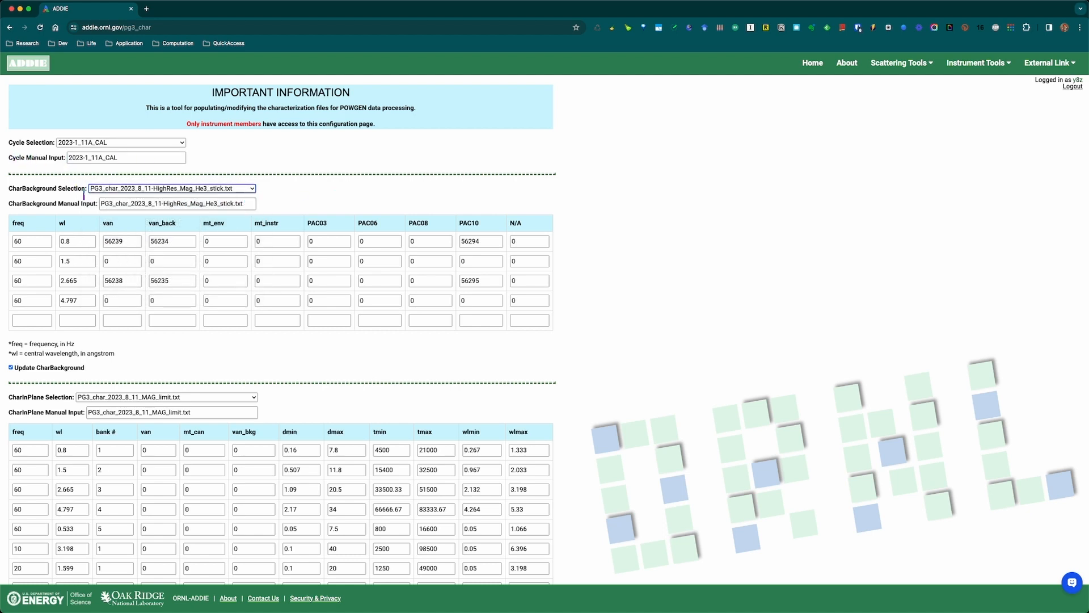
# Step: Examine the CharBackground manual file name, the frequency and wavelength notes, and the table's column headings from van to N/A
pyautogui.moveTo(14, 211); pyautogui.dragTo(84, 200)
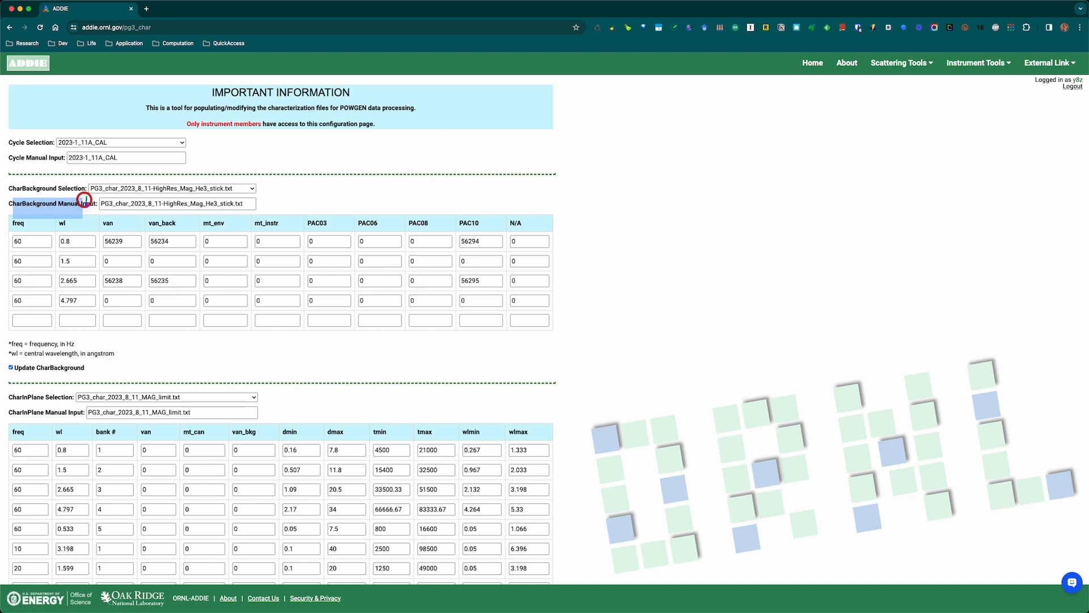
pyautogui.click(203, 205)
pyautogui.click(249, 204)
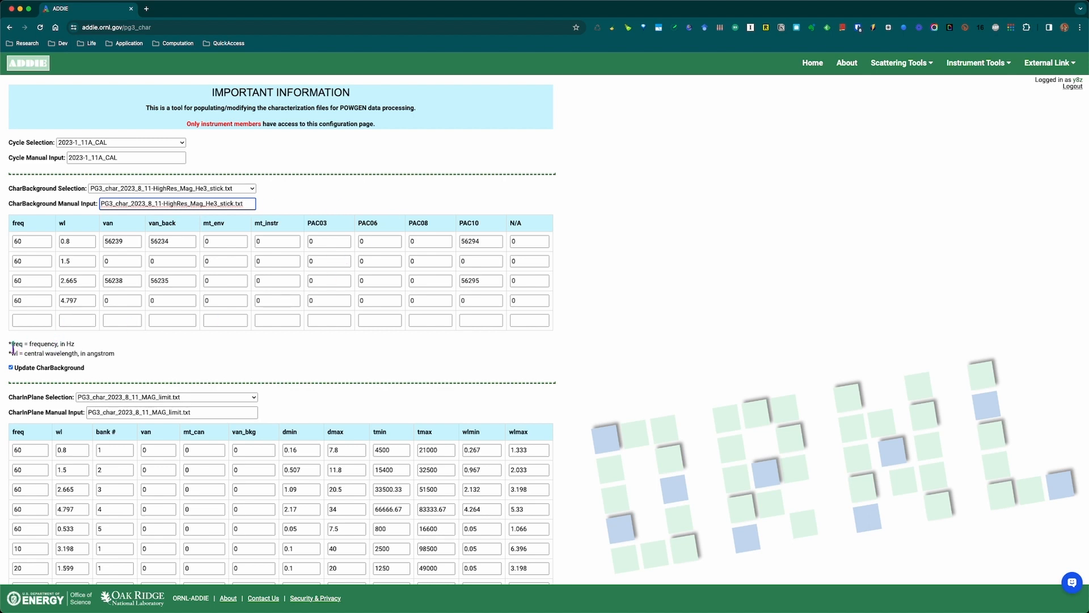
pyautogui.moveTo(12, 343); pyautogui.dragTo(92, 355)
pyautogui.scroll(-1, 141, 340)
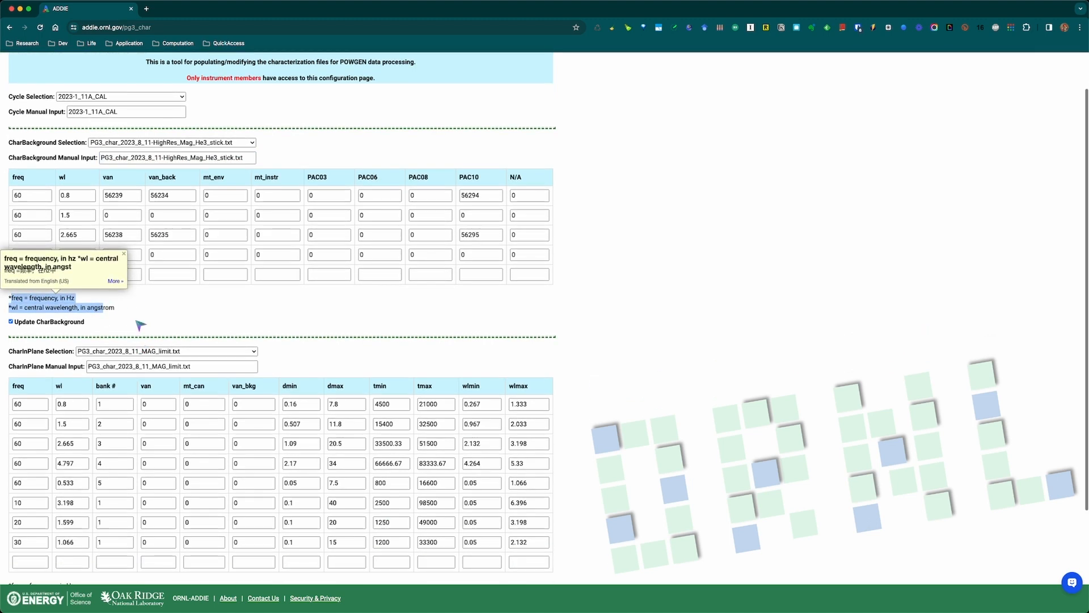
pyautogui.click(140, 325)
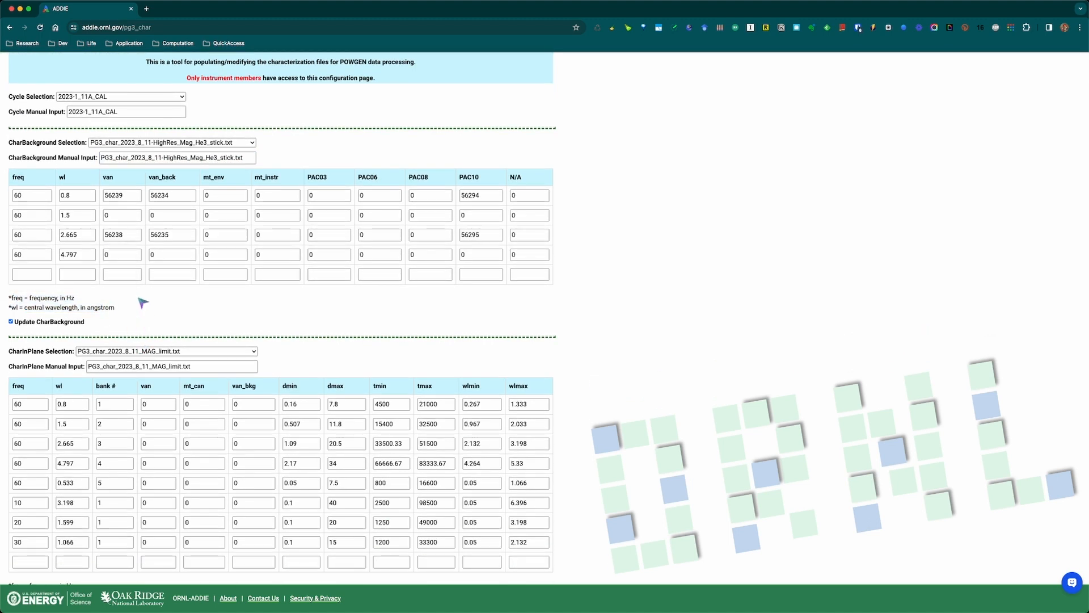
pyautogui.scroll(-1, 141, 301)
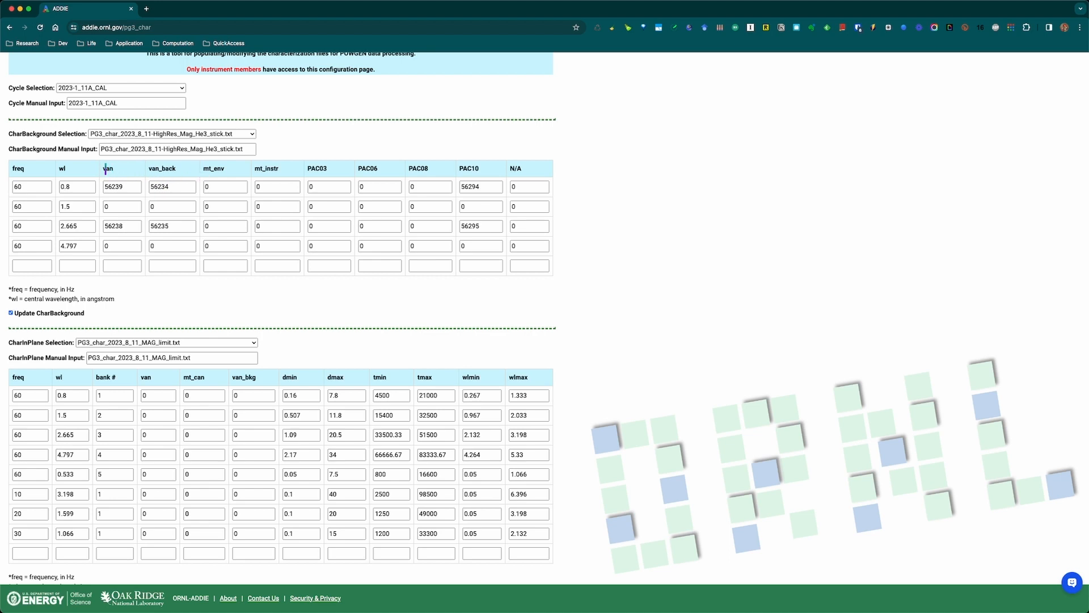
pyautogui.moveTo(103, 169); pyautogui.dragTo(542, 178)
pyautogui.click(707, 295)
pyautogui.click(181, 188)
# Step: Toggle the Update CharBackground option off and back on, and review the CharInPlane table with its notes and update option
pyautogui.click(12, 314)
pyautogui.click(12, 314)
pyautogui.scroll(-5, 13, 316)
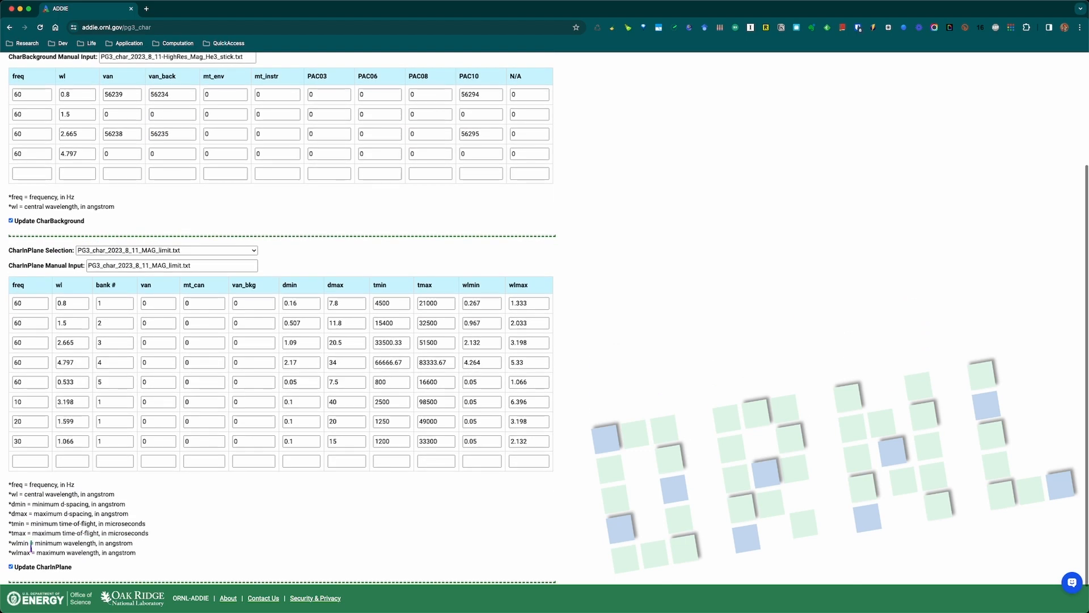
pyautogui.click(34, 572)
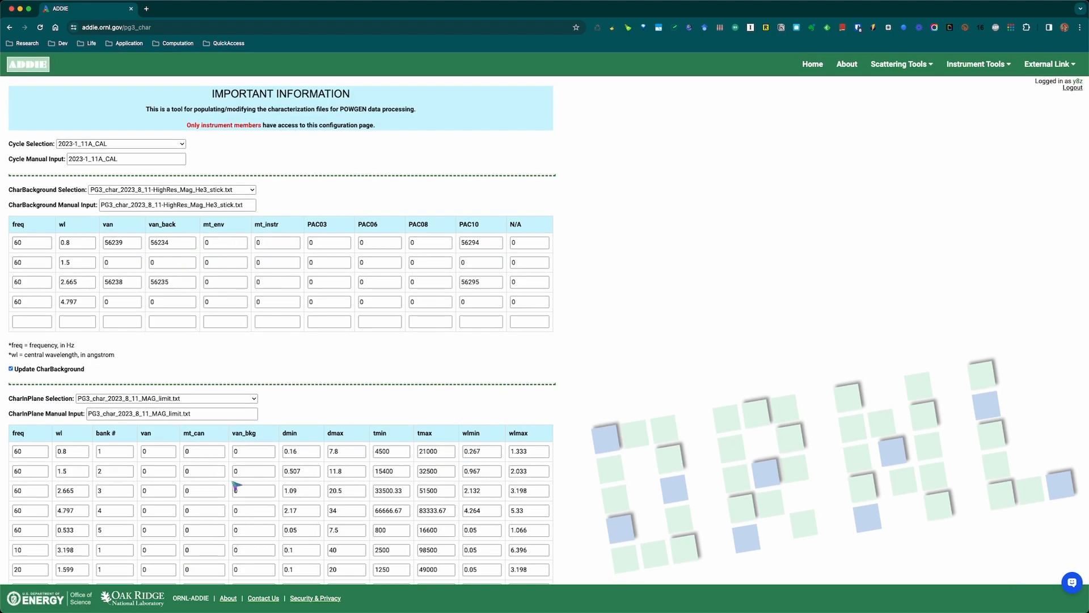
pyautogui.scroll(-3, 234, 487)
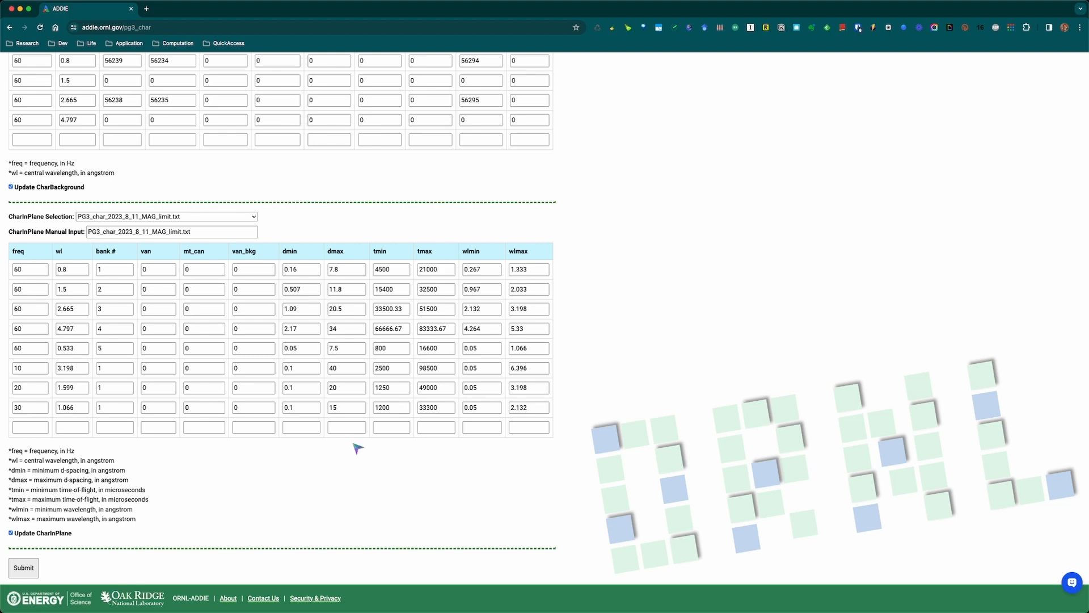
pyautogui.scroll(3, 366, 444)
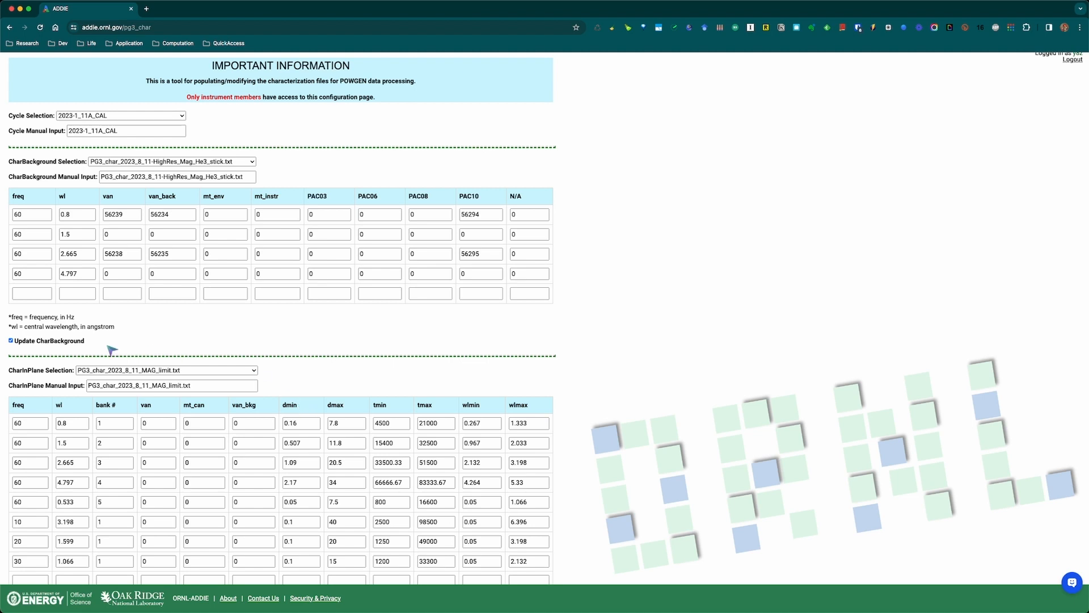
# Step: Uncheck and recheck Update CharBackground, and go to the Update CharInPlane option above the form's submission
pyautogui.click(11, 341)
pyautogui.click(11, 341)
pyautogui.scroll(-1, 162, 331)
pyautogui.scroll(-4, 162, 331)
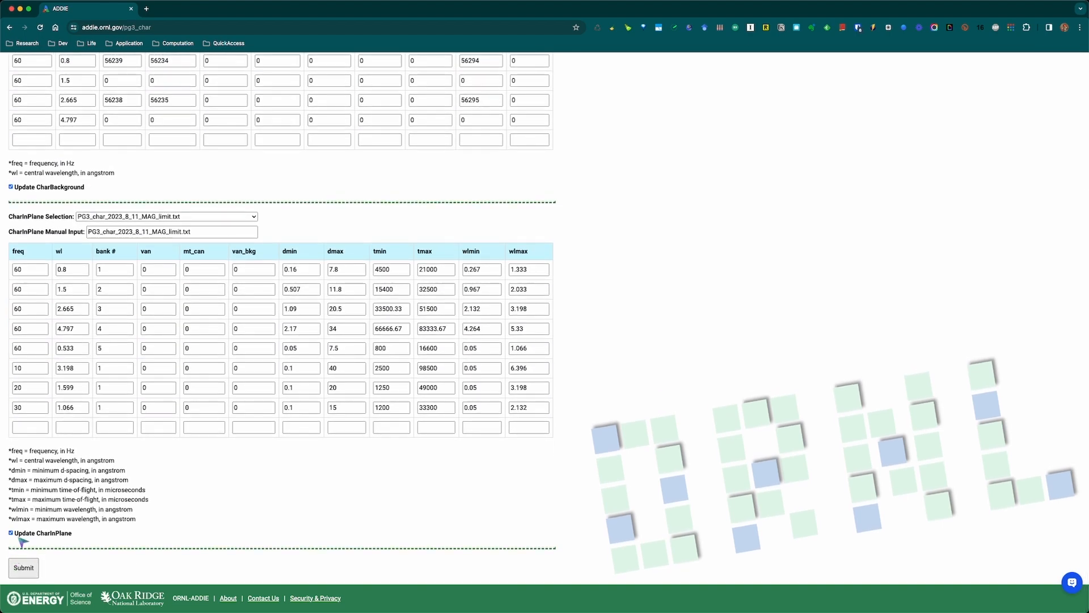
# Step: Review the available CharInPlane files, keep PG3_char_2023_8_11_MAG_limit.txt selected, and check the manual file name entry
pyautogui.click(11, 533)
pyautogui.scroll(3, 486, 230)
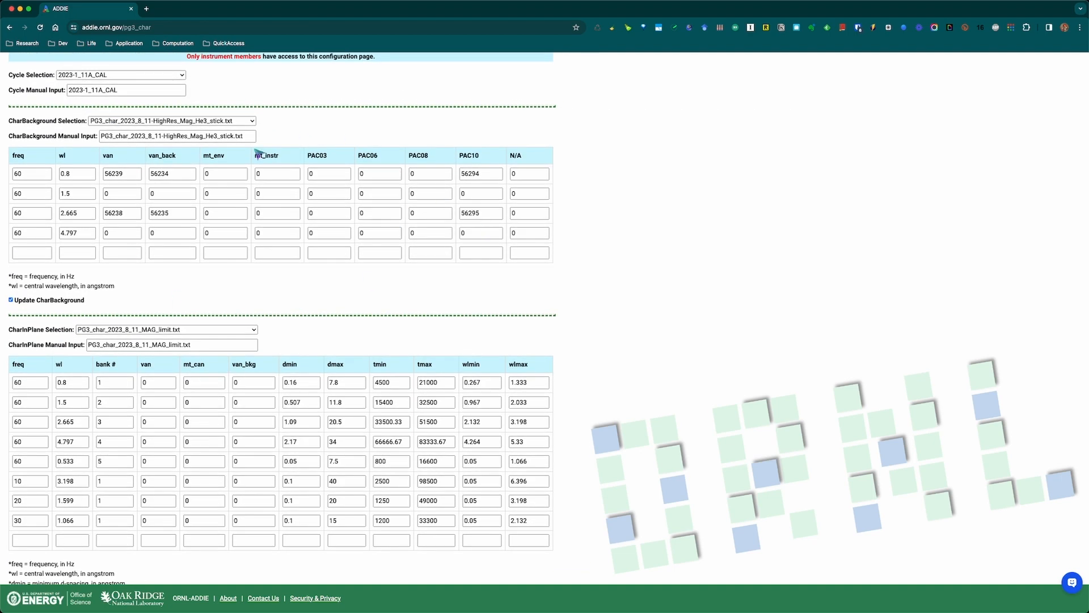
pyautogui.click(222, 330)
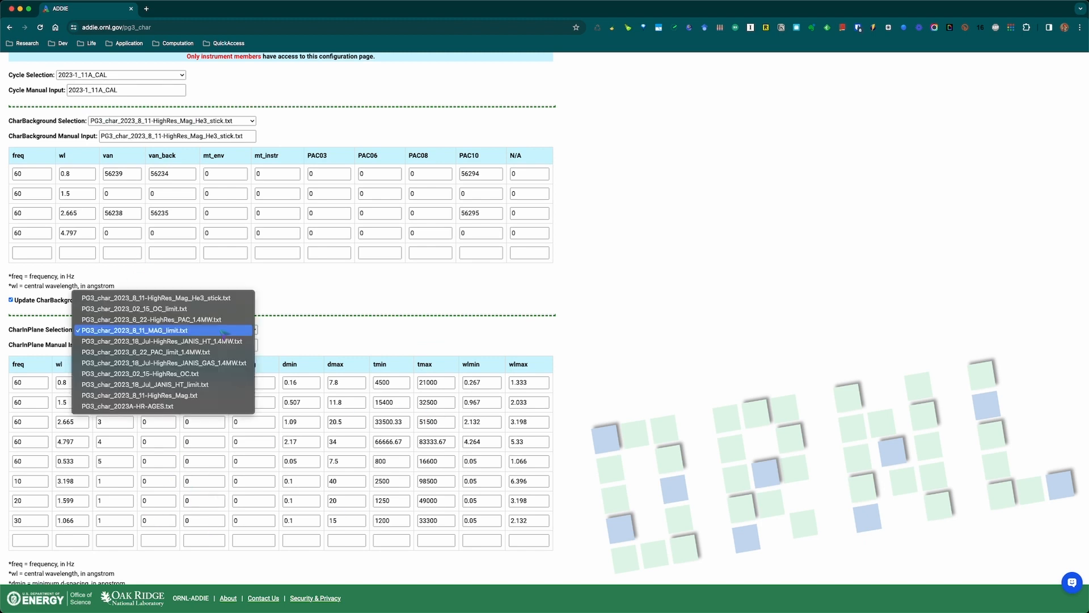
pyautogui.click(223, 331)
pyautogui.click(243, 344)
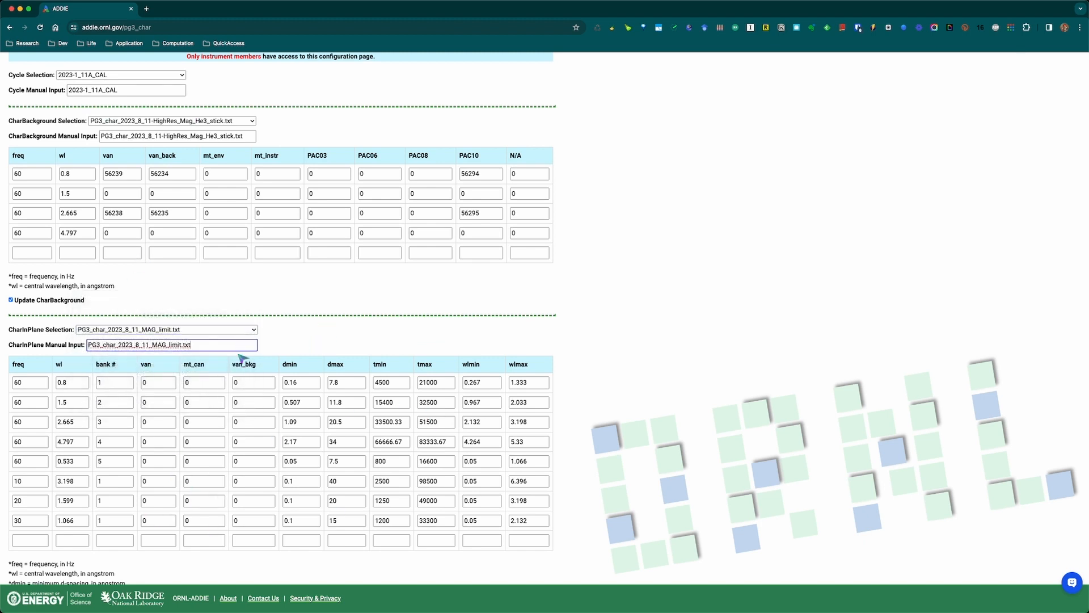
pyautogui.click(605, 363)
# Step: Examine the notes under the CharInPlane table that explain the columns from freq to wlmax
pyautogui.scroll(-1, 606, 363)
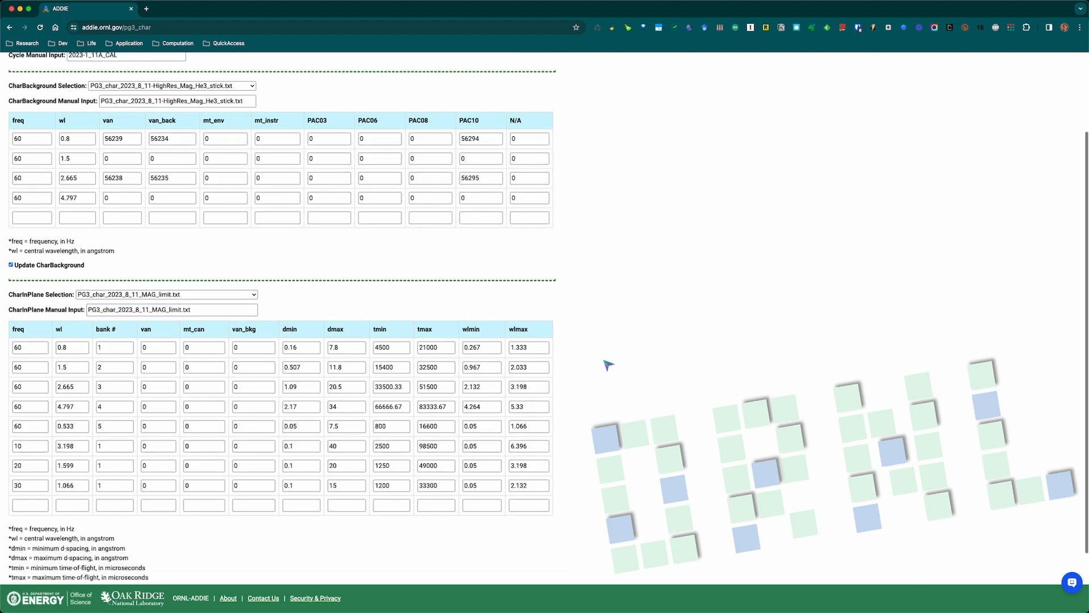
pyautogui.scroll(-2, 608, 365)
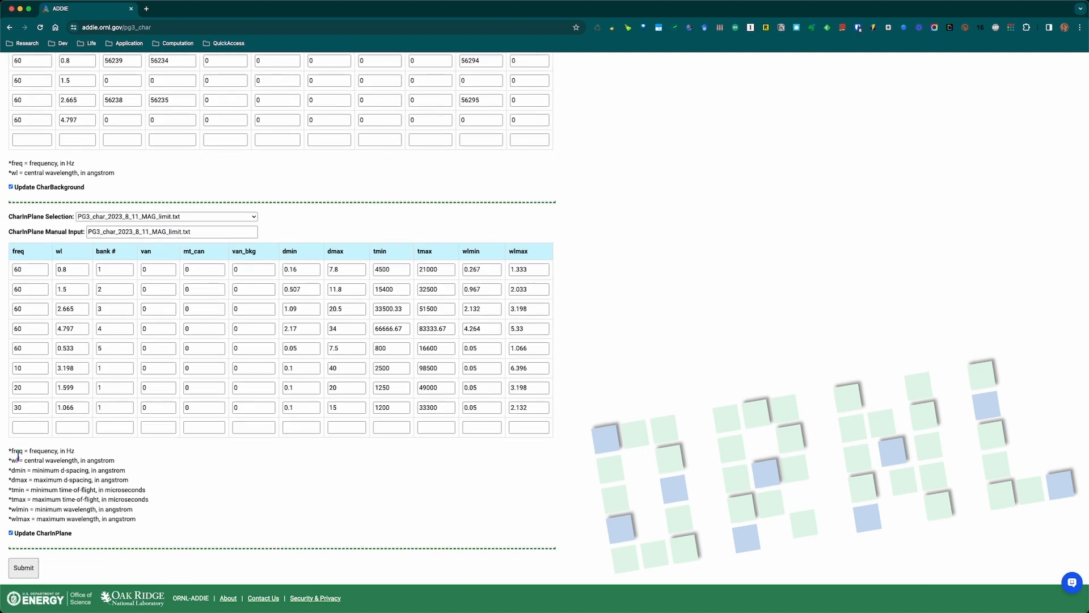
pyautogui.moveTo(18, 454); pyautogui.dragTo(85, 509)
pyautogui.click(206, 498)
# Step: Check both tables and submit the characterization form with the CharBackground and CharInPlane updates enabled
pyautogui.scroll(3, 207, 498)
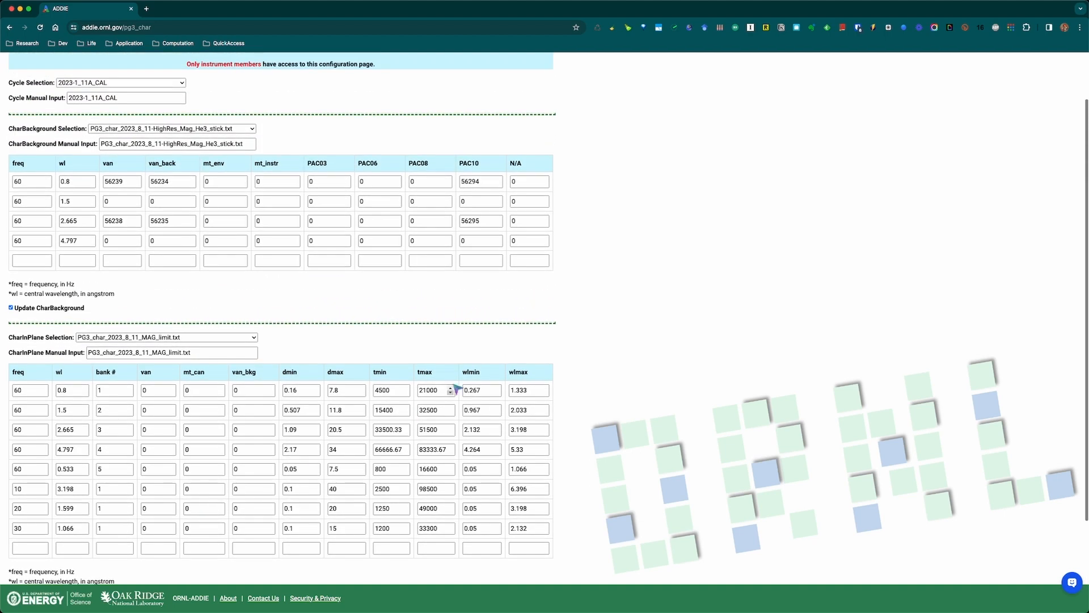
pyautogui.scroll(-3, 211, 410)
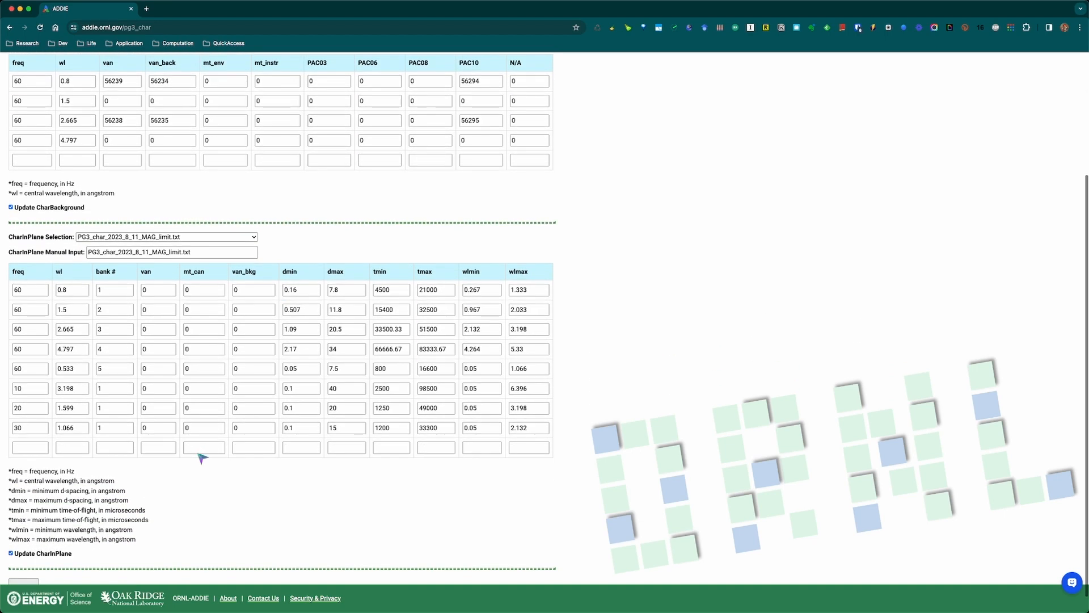
pyautogui.scroll(-1, 130, 451)
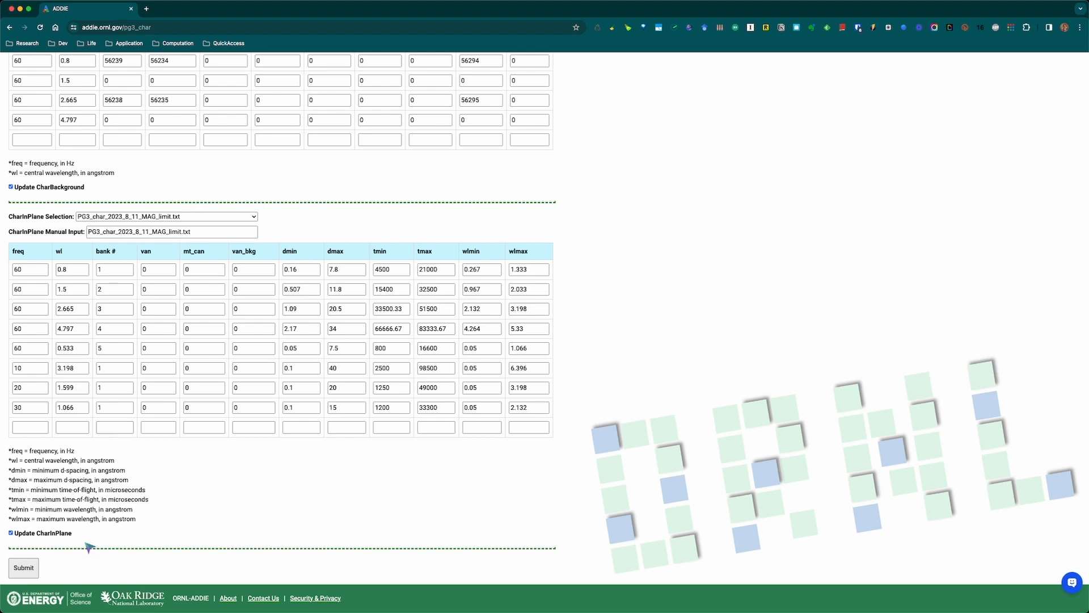
pyautogui.click(24, 568)
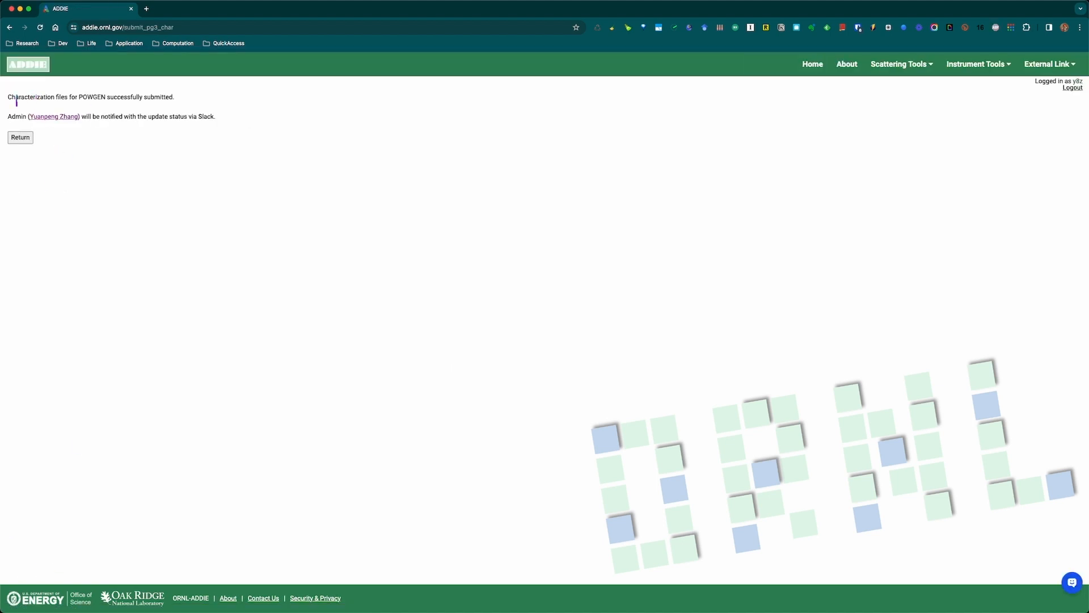
# Step: Read the POWGEN submission confirmation and the notice about notifying the admin via Slack
pyautogui.moveTo(16, 98); pyautogui.dragTo(213, 123)
pyautogui.click(268, 138)
pyautogui.moveTo(9, 119); pyautogui.dragTo(223, 117)
pyautogui.click(282, 124)
pyautogui.moveTo(84, 117); pyautogui.dragTo(37, 116)
pyautogui.click(123, 126)
# Step: Switch to Slack and examine the POWGEN CharConfig title and the Executor line of the newest message in #monitor
pyautogui.hotkey('ctrl', 'Up')
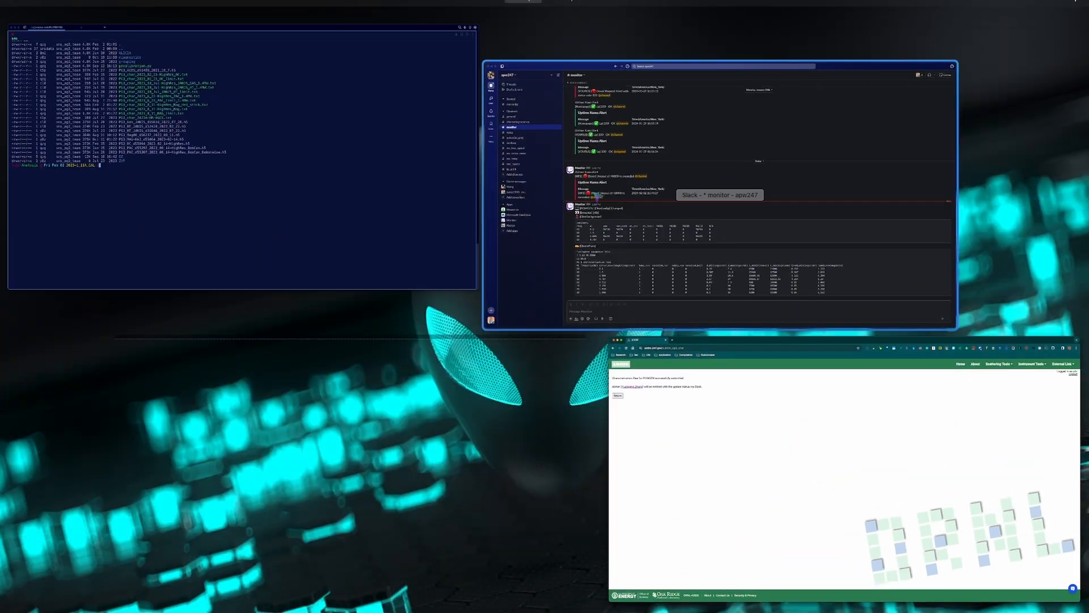
pyautogui.click(597, 196)
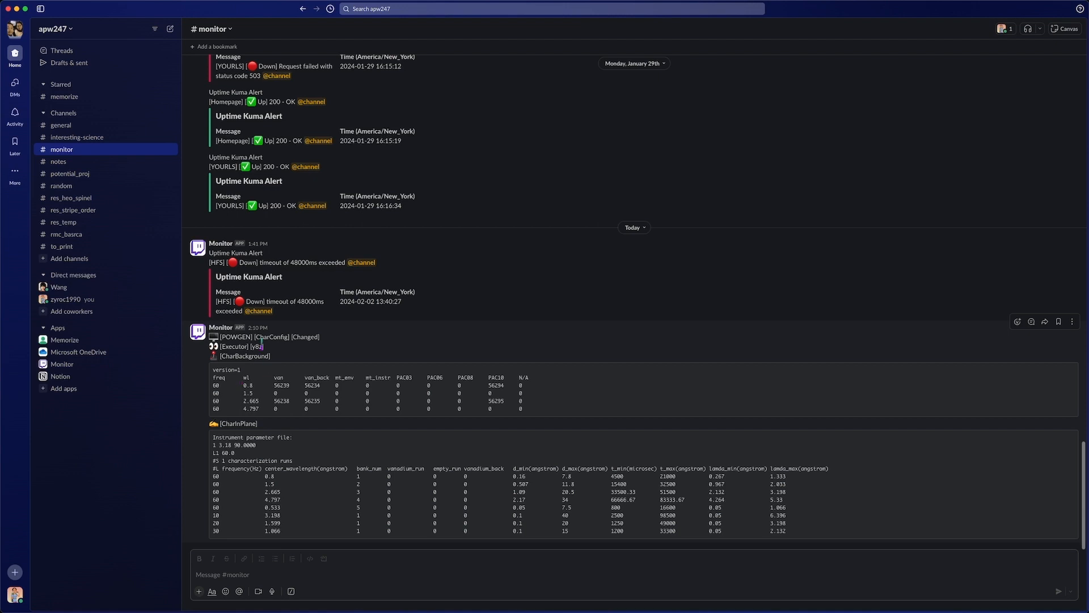
pyautogui.moveTo(231, 338); pyautogui.dragTo(309, 340)
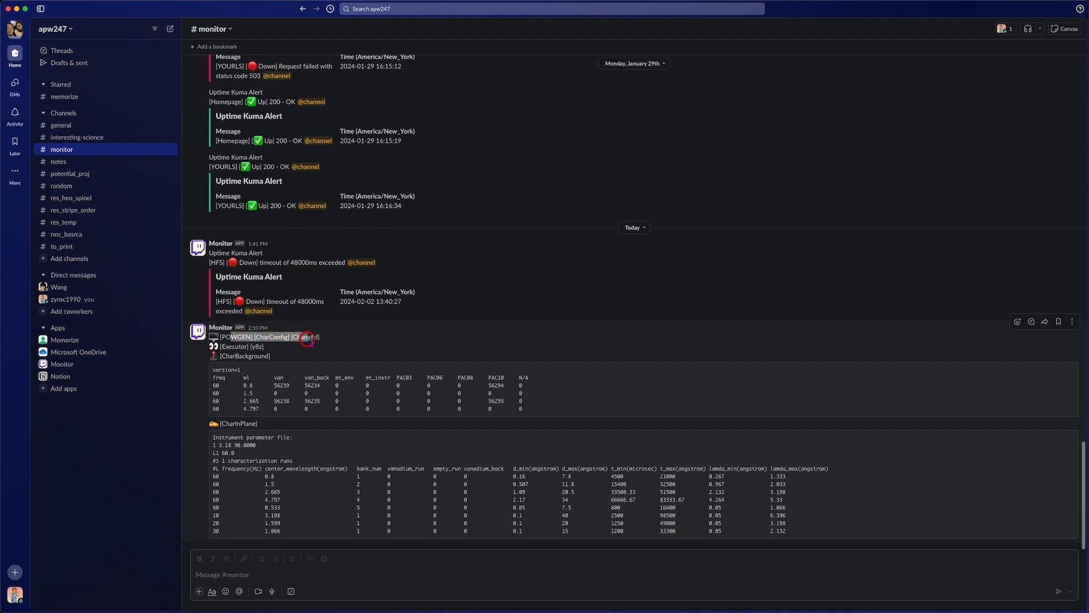
pyautogui.click(334, 342)
pyautogui.moveTo(239, 346); pyautogui.dragTo(272, 347)
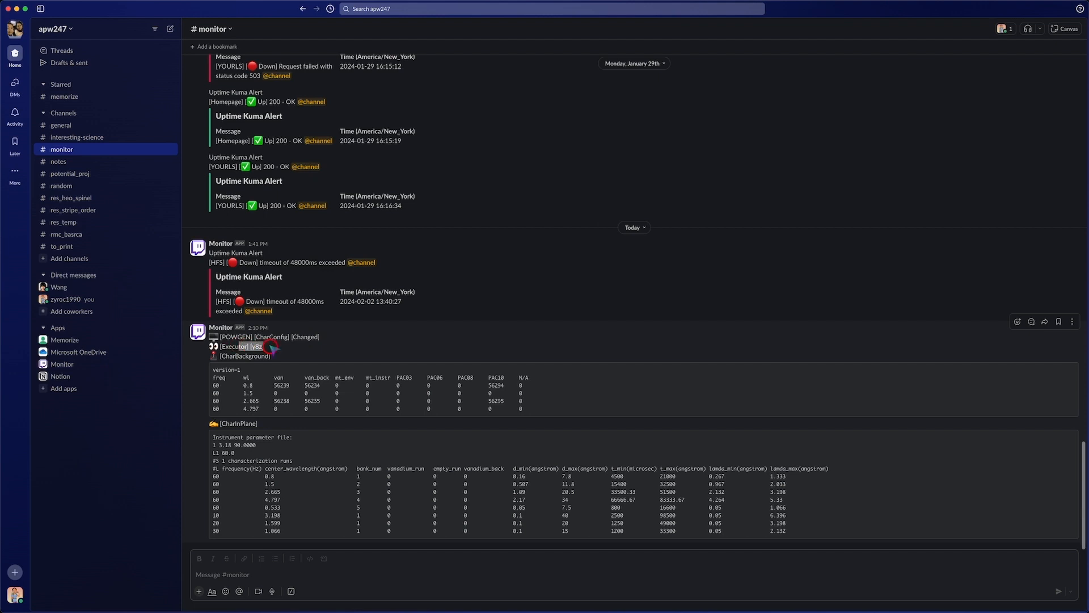
pyautogui.click(303, 351)
pyautogui.doubleClick(256, 347)
pyautogui.click(256, 347)
# Step: Examine the CharBackground and CharInPlane tables in the #monitor notification
pyautogui.moveTo(233, 356); pyautogui.dragTo(550, 414)
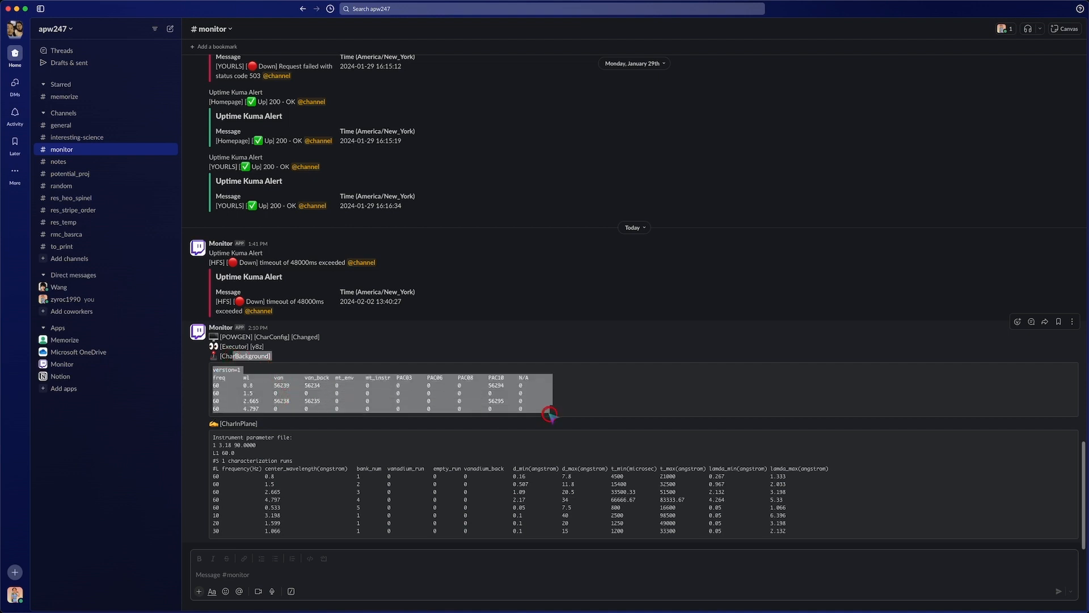
pyautogui.click(469, 388)
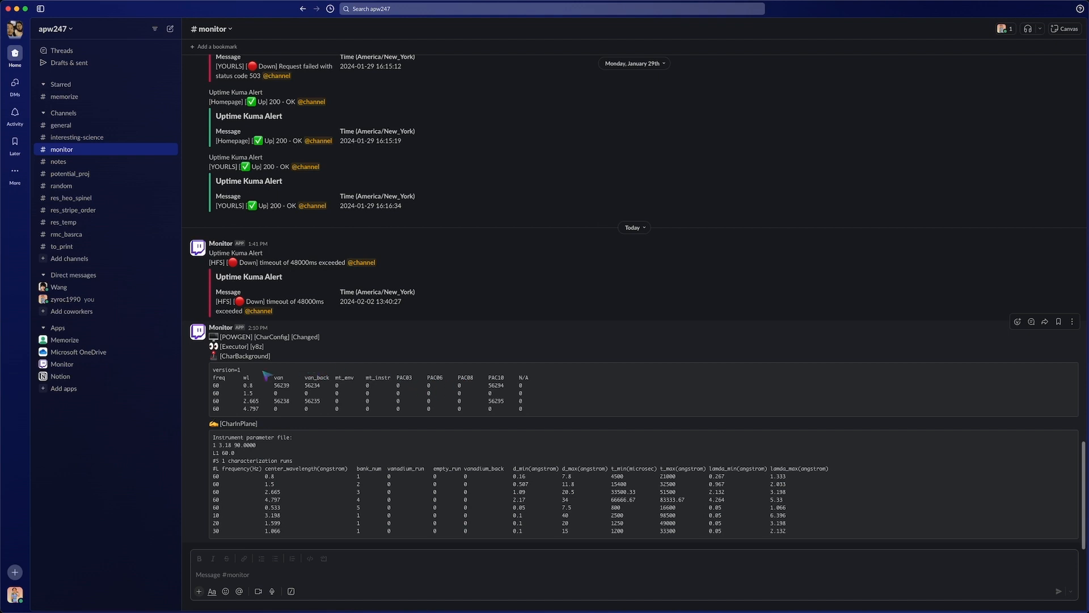
pyautogui.moveTo(219, 369); pyautogui.dragTo(556, 409)
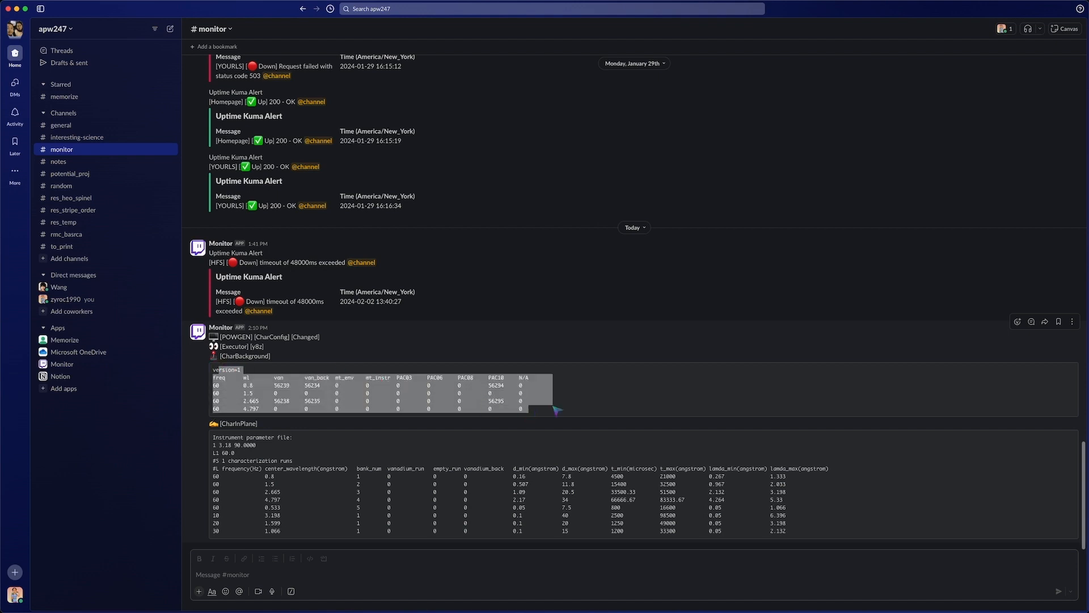
pyautogui.click(556, 410)
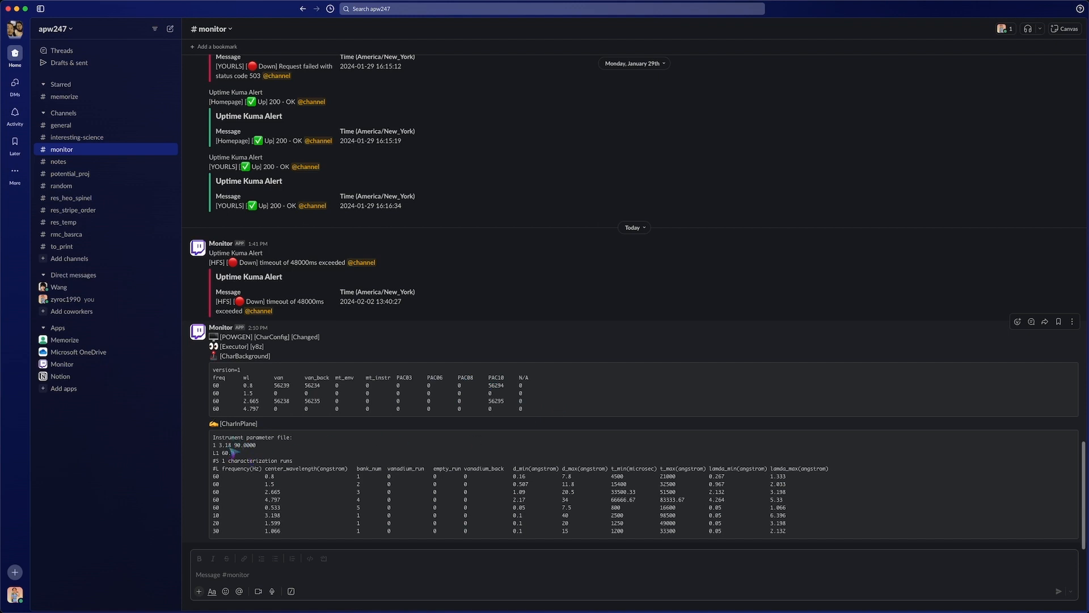
pyautogui.moveTo(228, 445); pyautogui.dragTo(487, 530)
pyautogui.click(567, 501)
# Step: Switch to the terminal and print the current calibration directory path with pwd
pyautogui.hotkey('ctrl', 'Up')
pyautogui.click(295, 198)
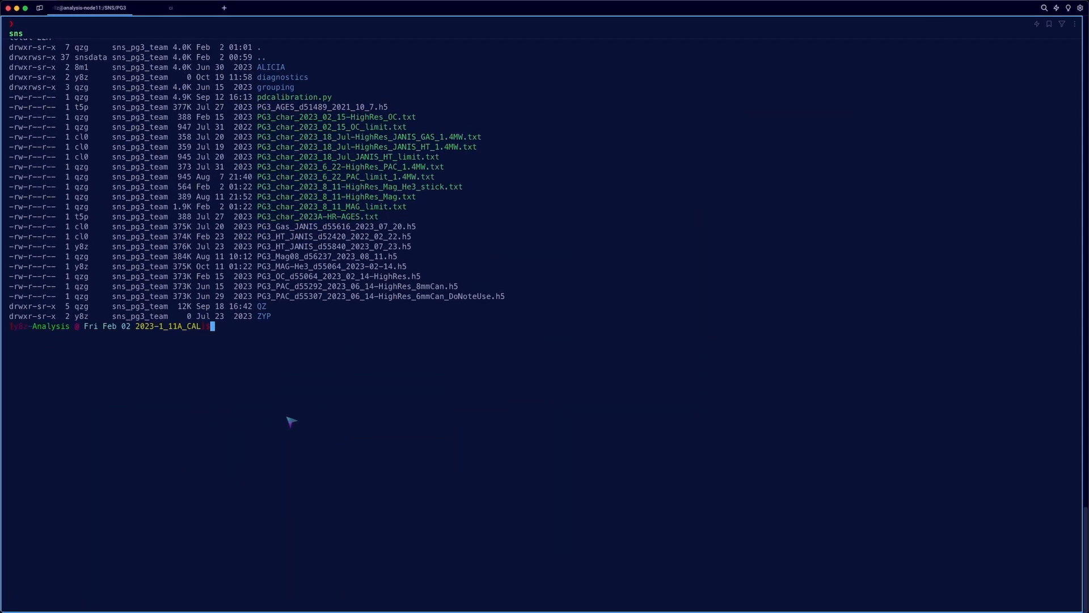
pyautogui.write('pwd')
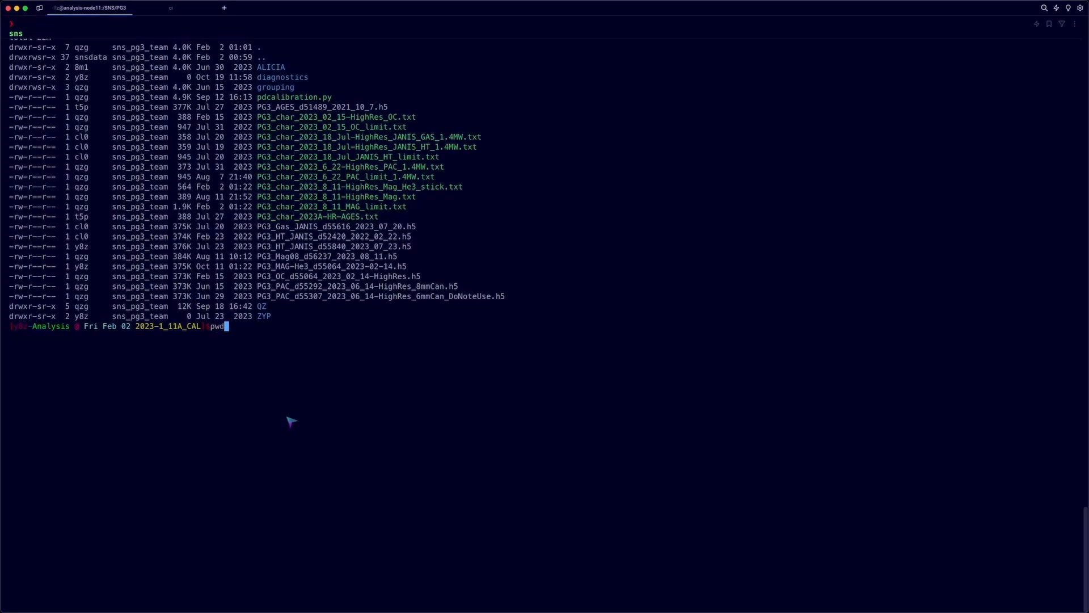
pyautogui.press('Return')
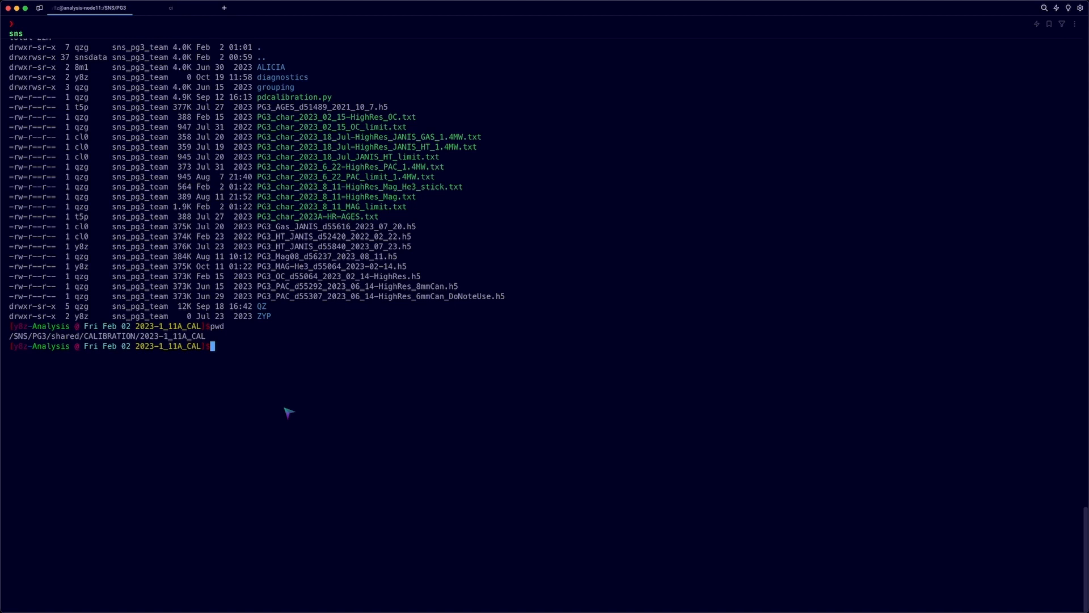
pyautogui.doubleClick(70, 339)
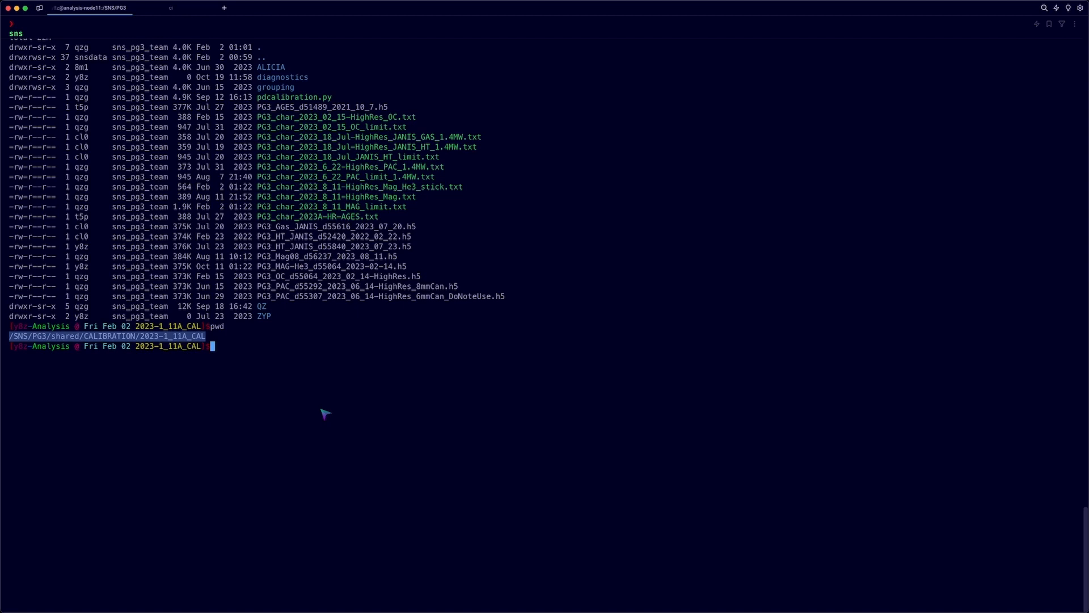
pyautogui.write('pwd')
pyautogui.press('Return')
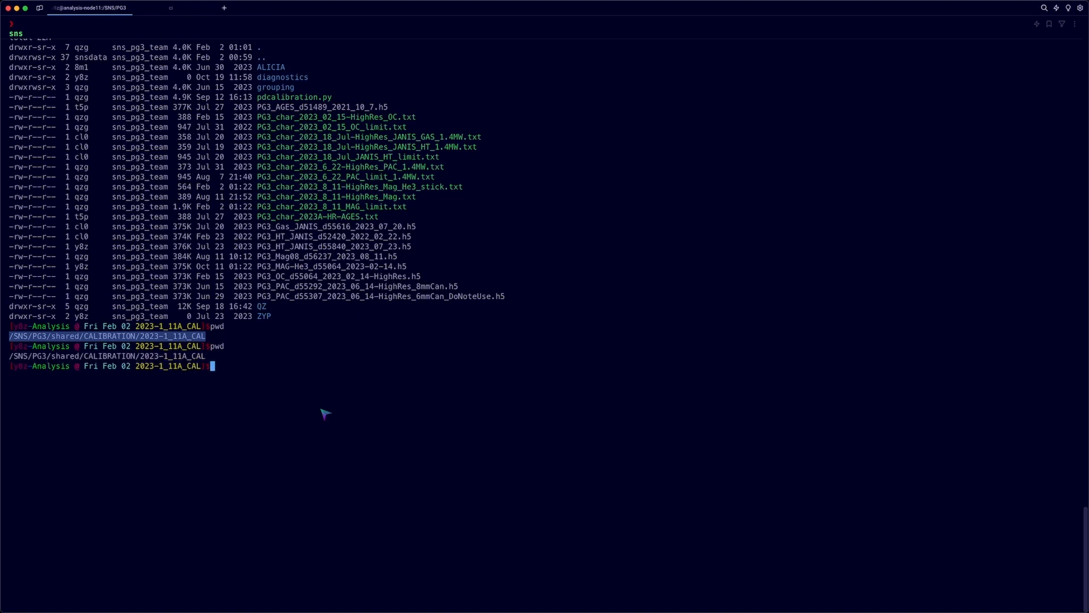
pyautogui.click(322, 404)
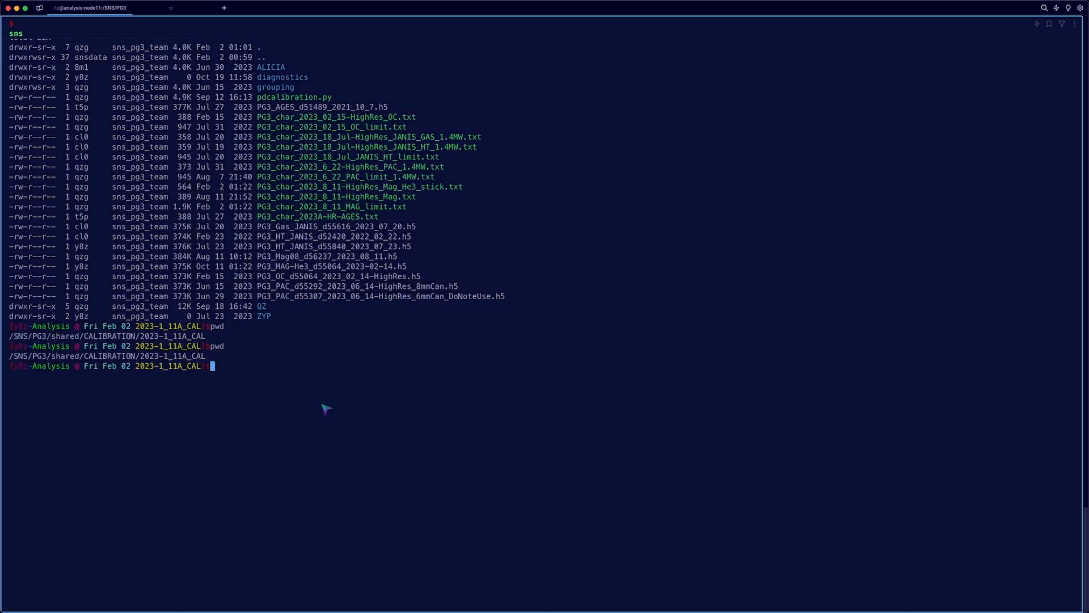
# Step: List the calibration directory's files with la, and list them again with lar
pyautogui.write('la')
pyautogui.press('Return')
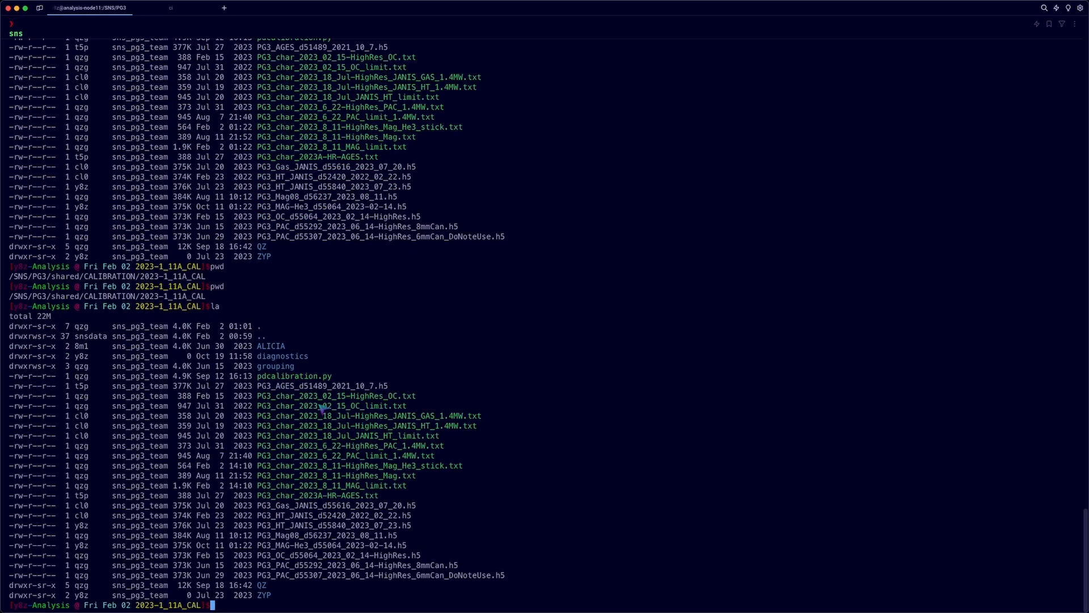
pyautogui.write('lar')
pyautogui.press('Return')
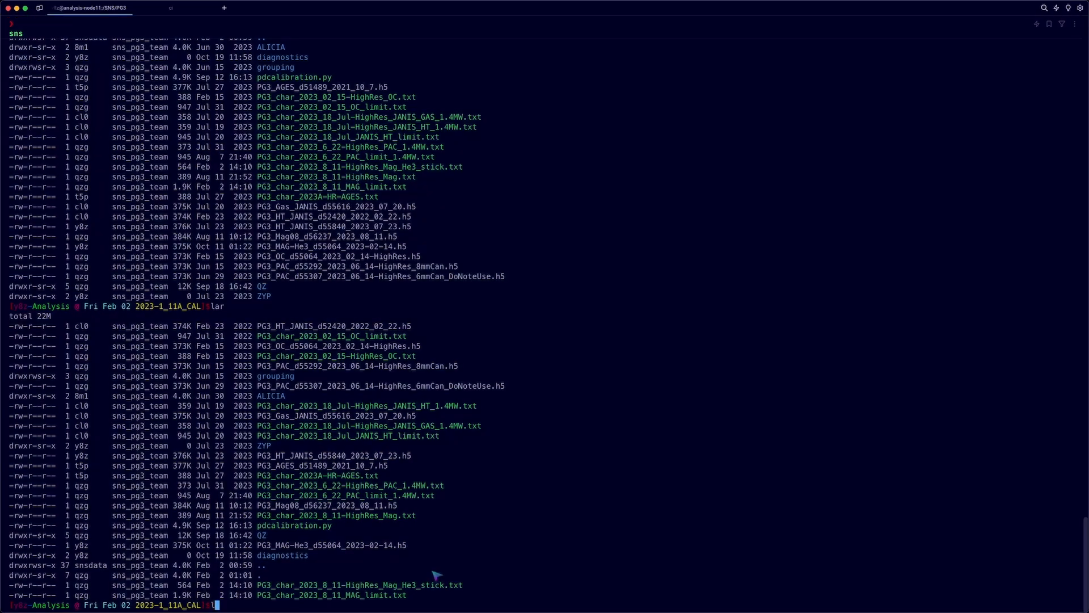
# Step: View PG3_char_2023_8_11-HighRes_Mag_He3_stick.txt with less and examine its table of values
pyautogui.write('less')
pyautogui.doubleClick(408, 586)
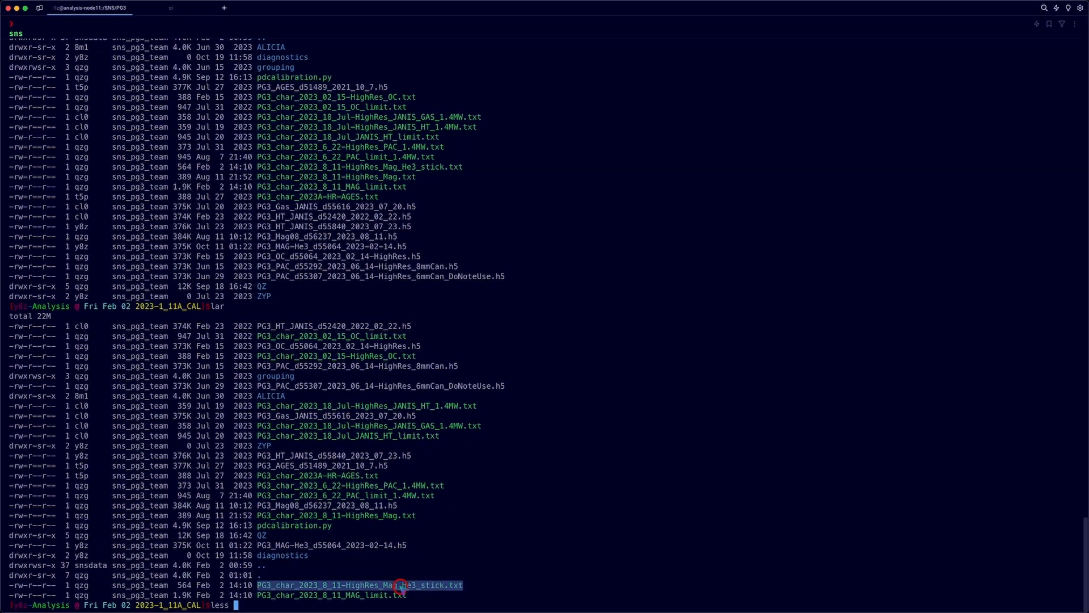
pyautogui.write('PG3_char_2023_8_11-HighRes_Mag_He3_stick.txt')
pyautogui.press('Return')
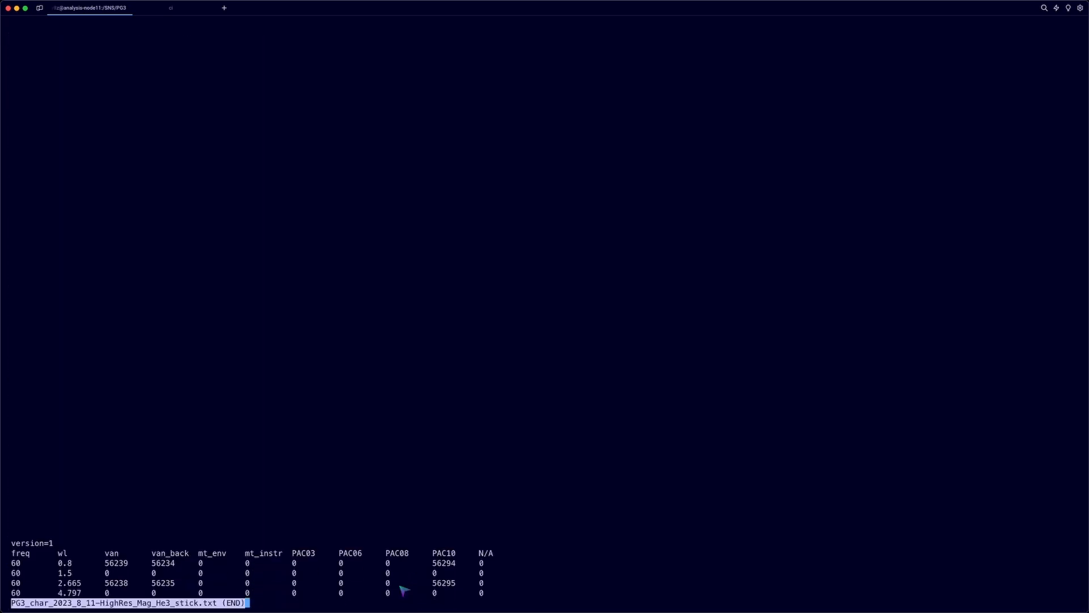
pyautogui.click(94, 544)
pyautogui.moveTo(93, 543); pyautogui.dragTo(383, 580)
pyautogui.click(382, 580)
# Step: Switch to Slack and compare the CharBackground table in the #monitor message with the file's contents
pyautogui.hotkey('ctrl', 'Up')
pyautogui.click(727, 181)
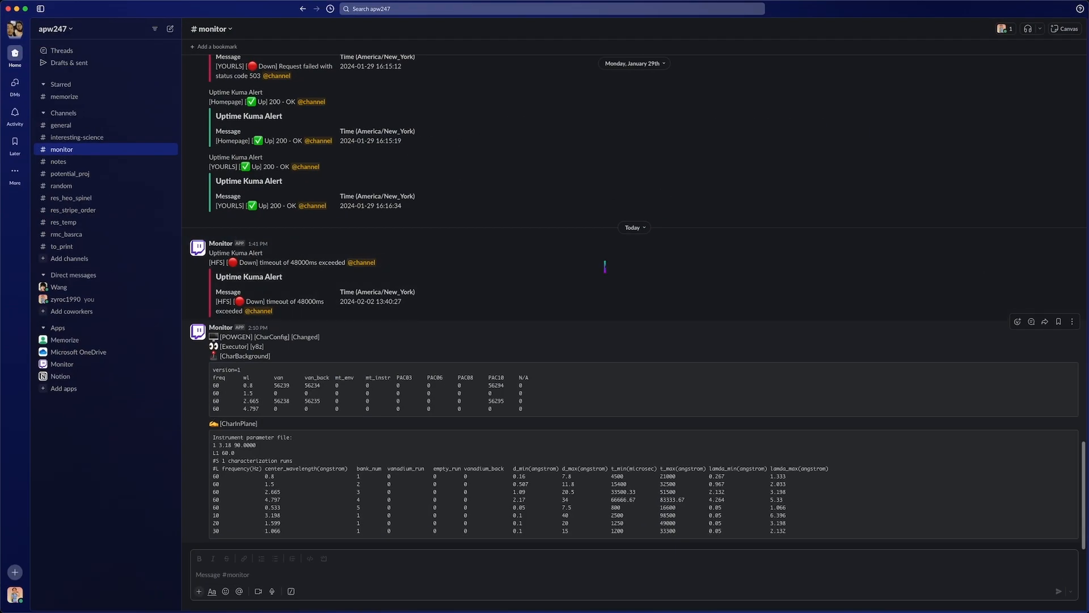
pyautogui.moveTo(215, 370); pyautogui.dragTo(570, 407)
pyautogui.click(571, 407)
# Step: Switch back to the terminal and quit the less view of the characterization file
pyautogui.hotkey('ctrl', 'Up')
pyautogui.click(672, 268)
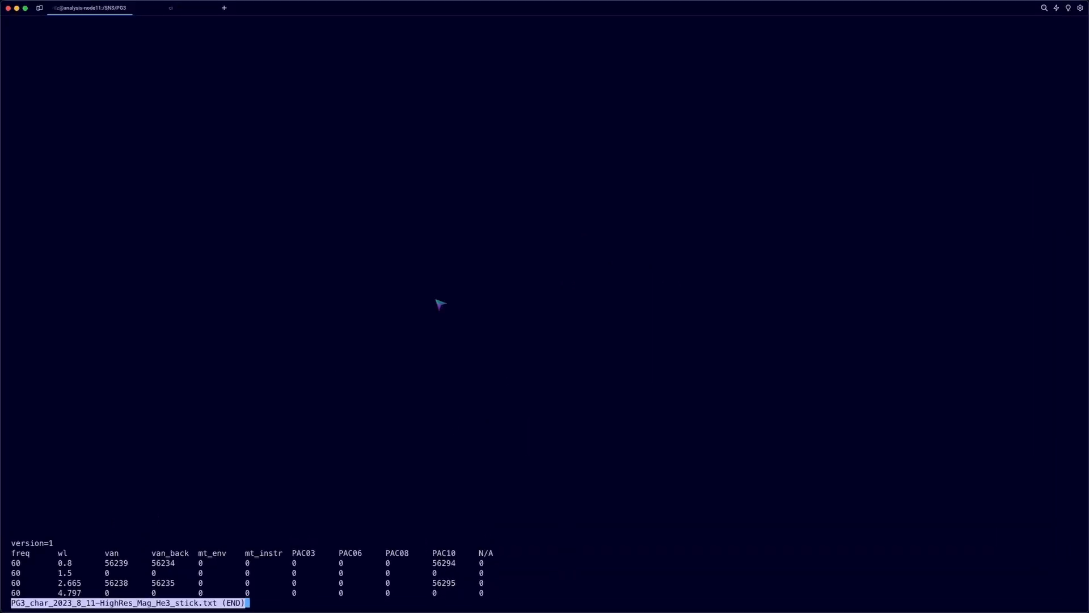
pyautogui.press('q')
# Step: Switch to the browser, return from the submission confirmation to the Char Config form, and review its tables
pyautogui.hotkey('ctrl', 'Up')
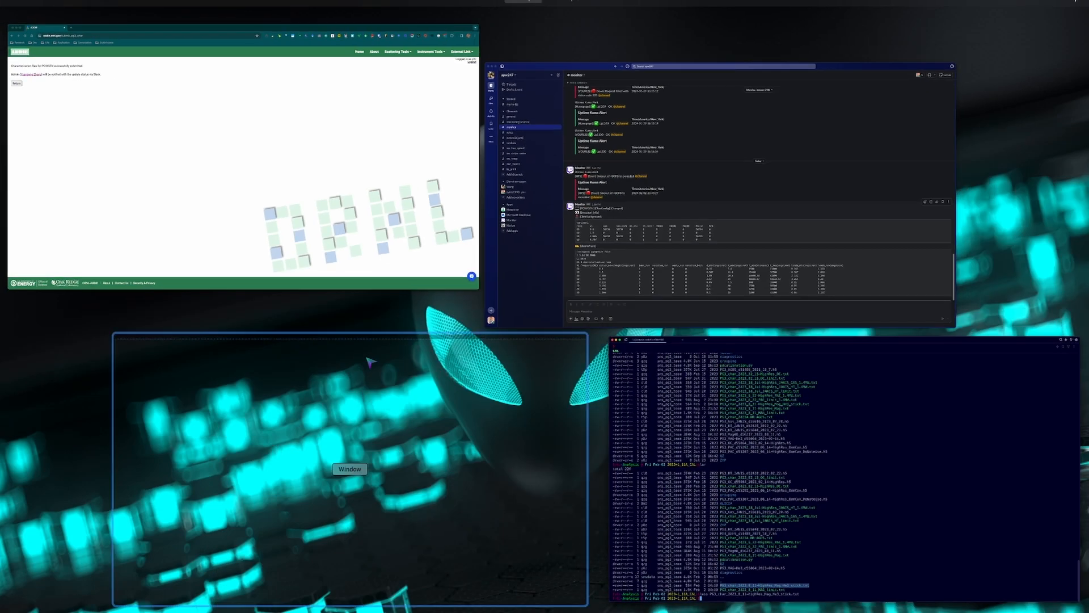
pyautogui.click(253, 217)
pyautogui.click(21, 138)
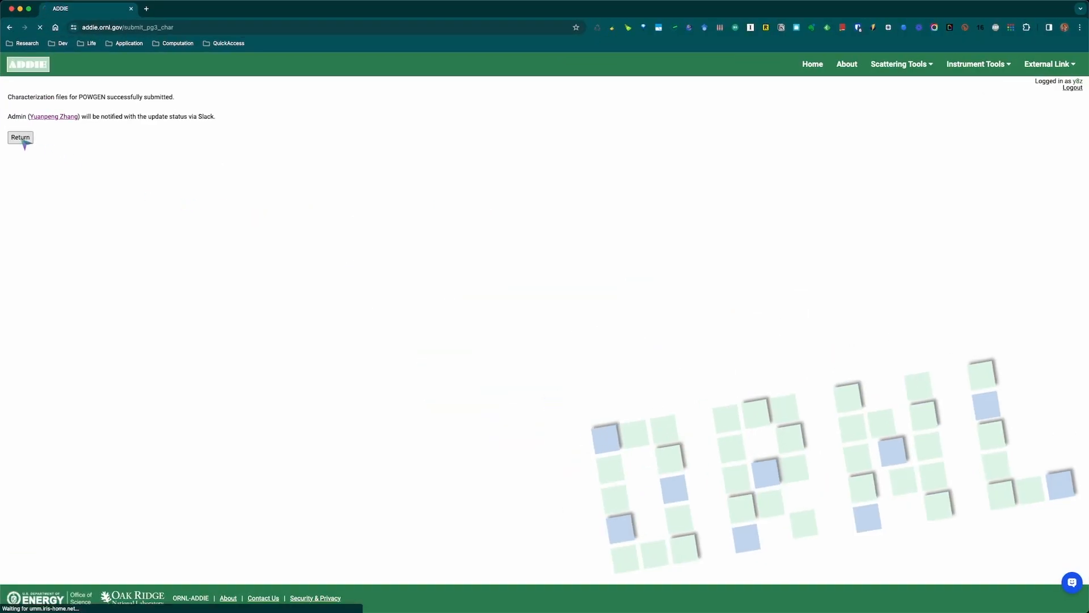
pyautogui.scroll(-5, 830, 398)
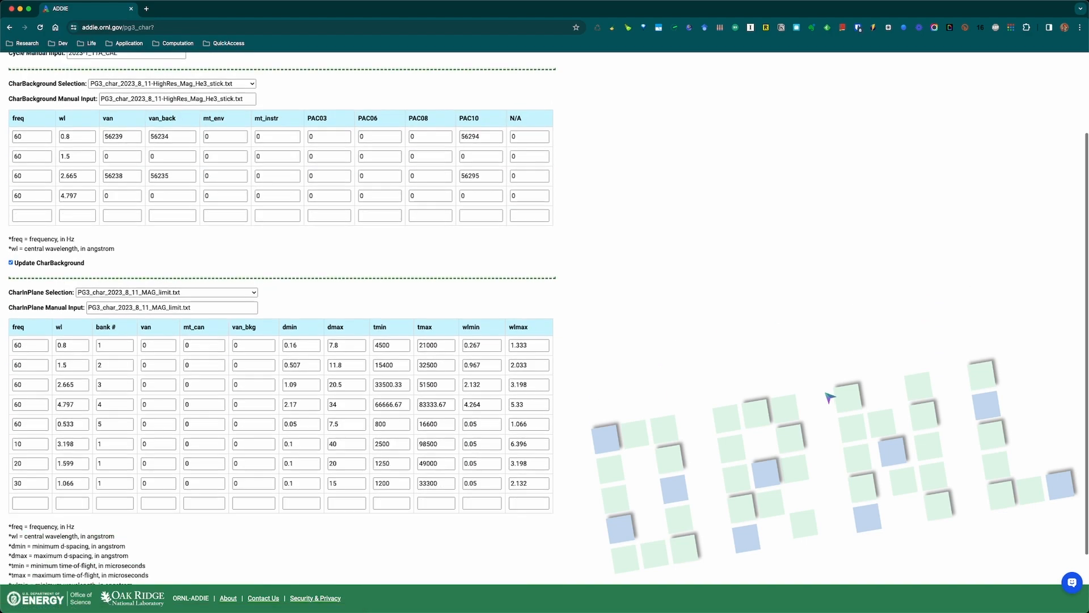
pyautogui.scroll(4, 796, 388)
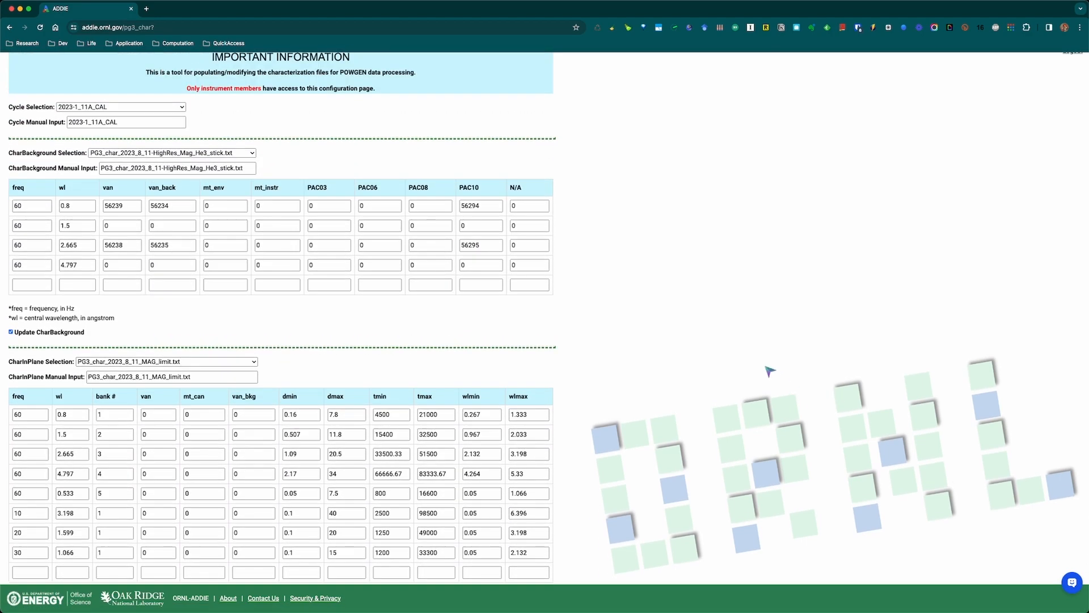
# Step: Open the AutoRed Config page from the POWGEN | BL-11A instrument tools
pyautogui.scroll(1, 768, 370)
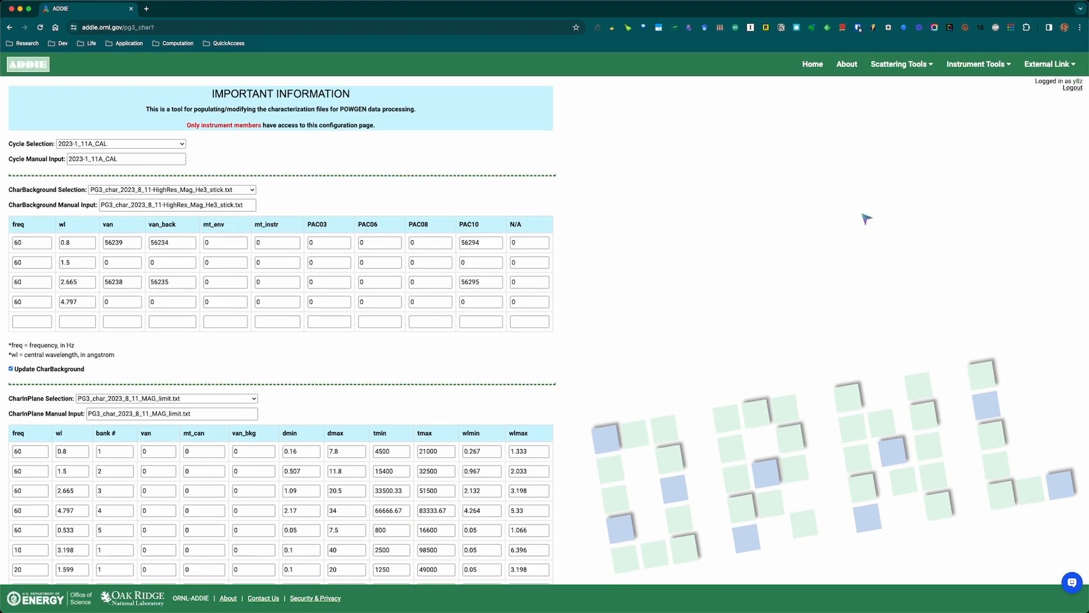
pyautogui.moveTo(893, 66)
pyautogui.moveTo(975, 65)
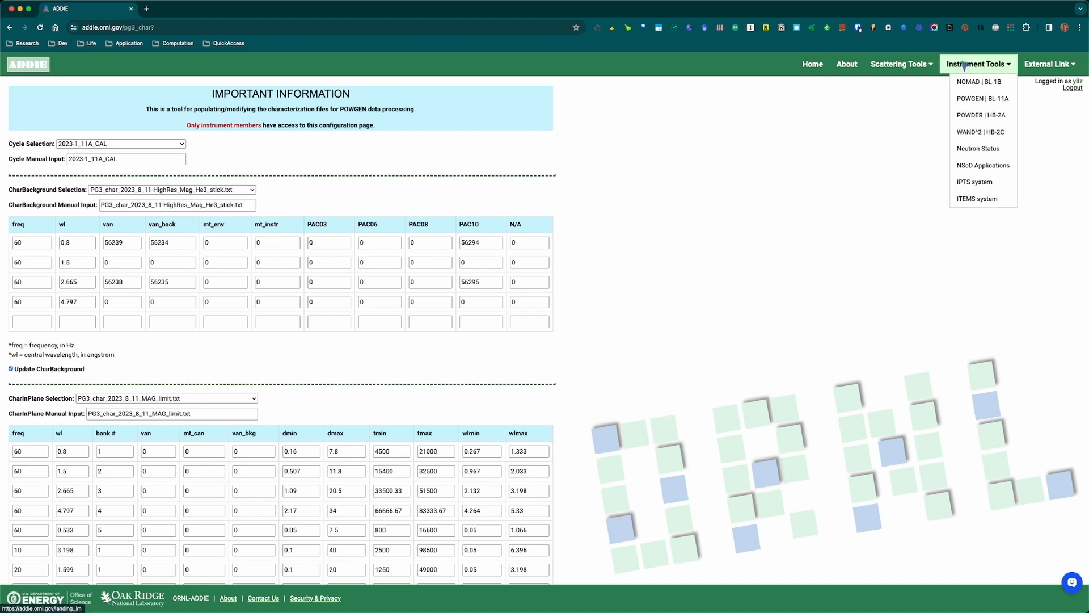
pyautogui.click(974, 100)
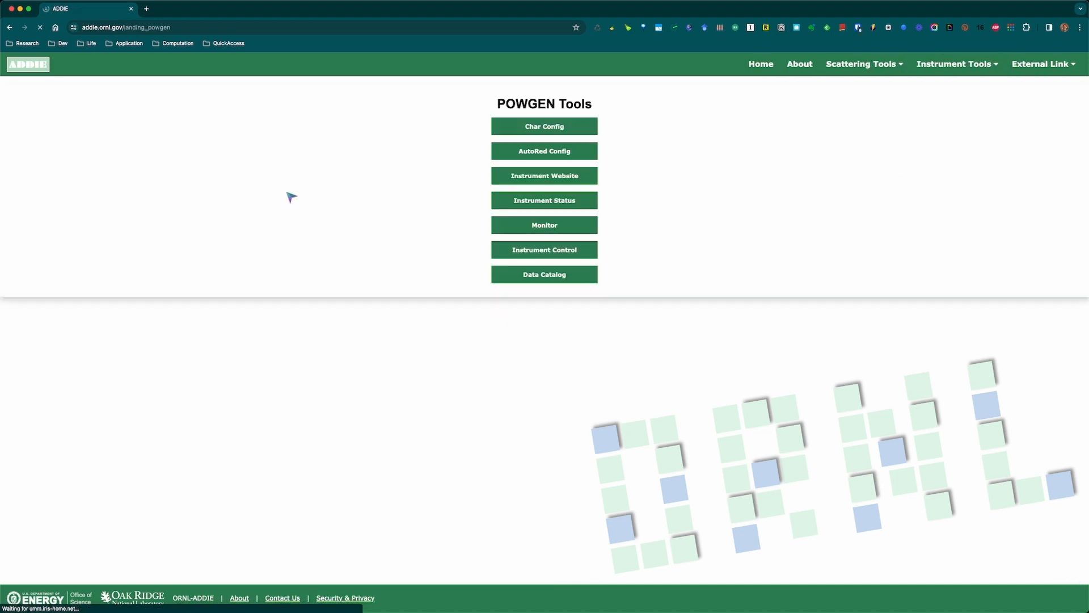
pyautogui.click(545, 152)
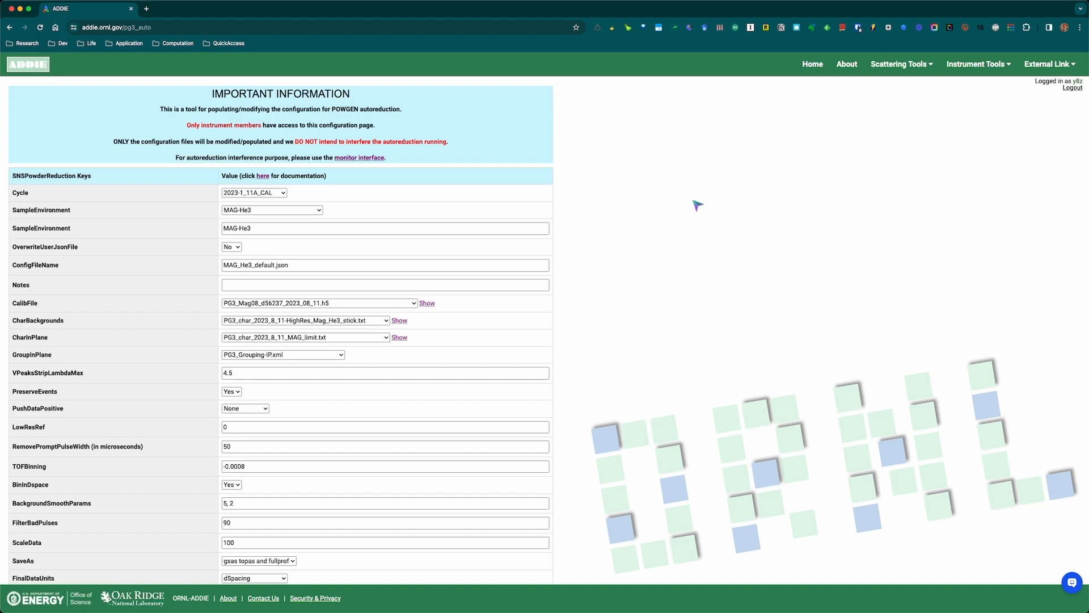
# Step: Switch to the terminal, move up one level to the CALIBRATION directory and list its contents
pyautogui.hotkey('ctrl', 'Up')
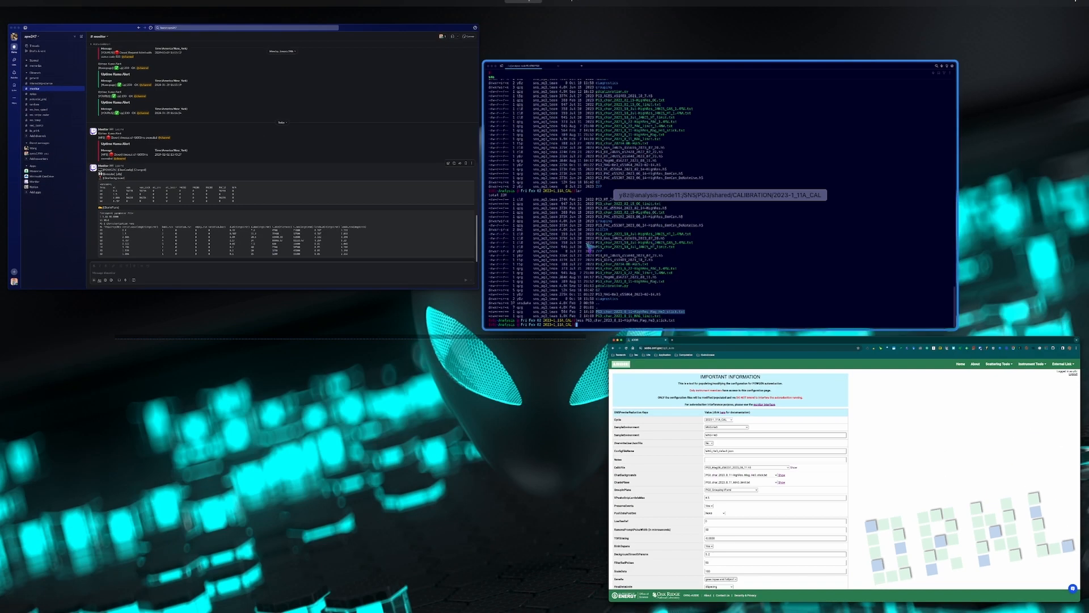
pyautogui.click(588, 245)
pyautogui.write('cd ')
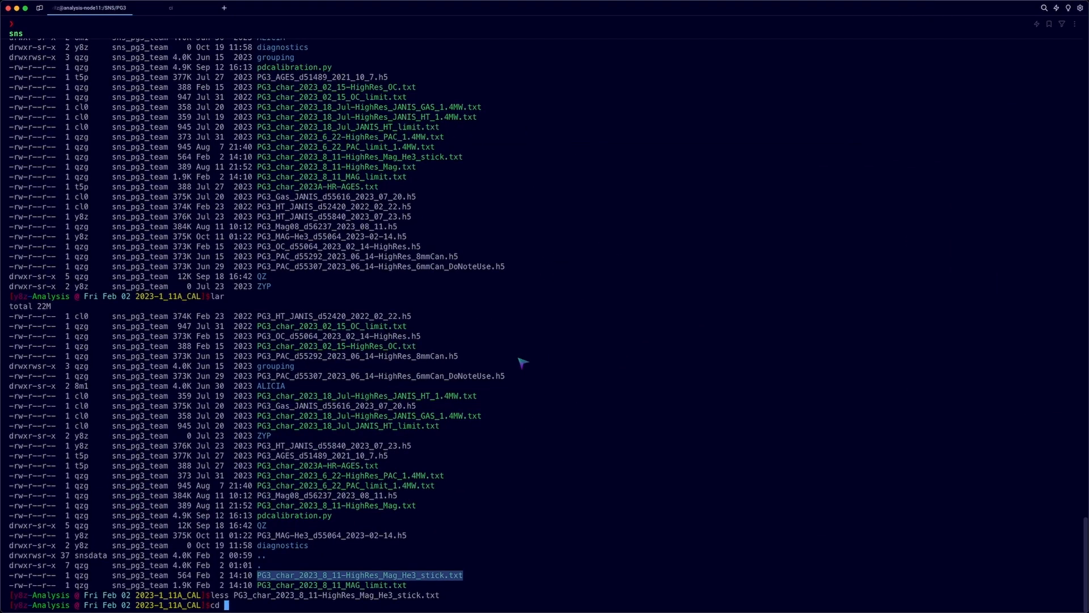
pyautogui.write('..')
pyautogui.press('Return')
pyautogui.write('la')
pyautogui.press('Return')
# Step: Move up from CALIBRATION to the shared directory and list its contents
pyautogui.write('cd ')
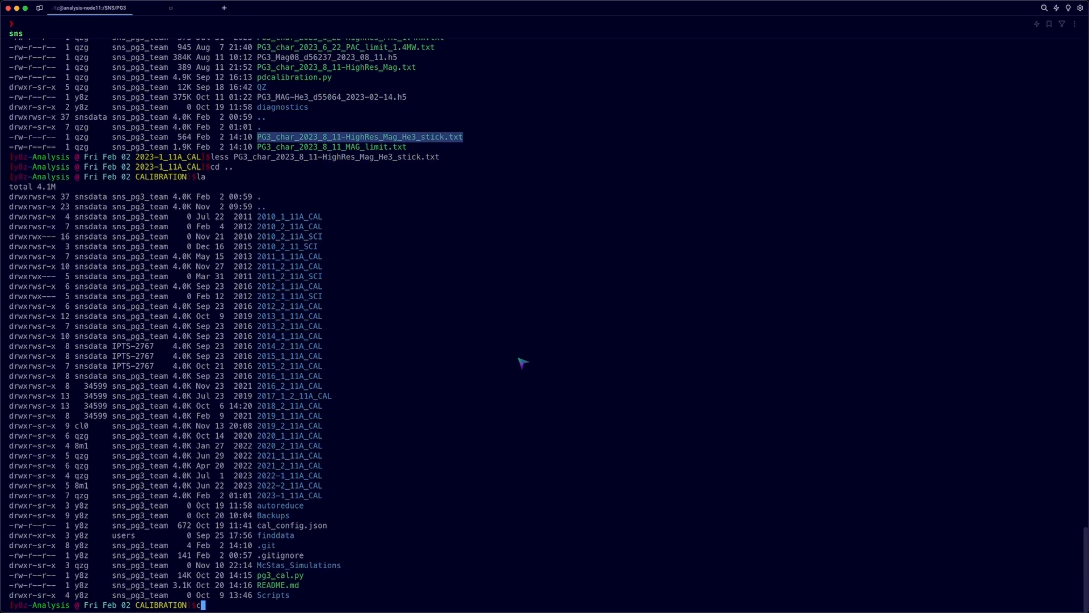
pyautogui.write('..')
pyautogui.press('Return')
pyautogui.write('la')
pyautogui.press('Return')
# Step: Change into the autoreduce directory and list its files
pyautogui.write('cd autoreduce/')
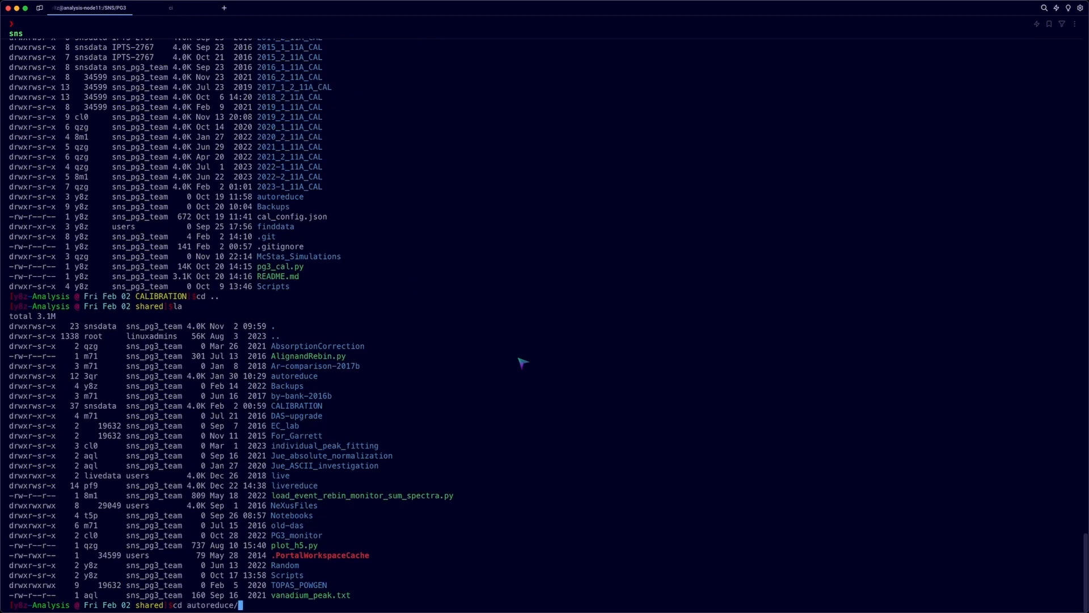
pyautogui.press('Return')
pyautogui.write('la')
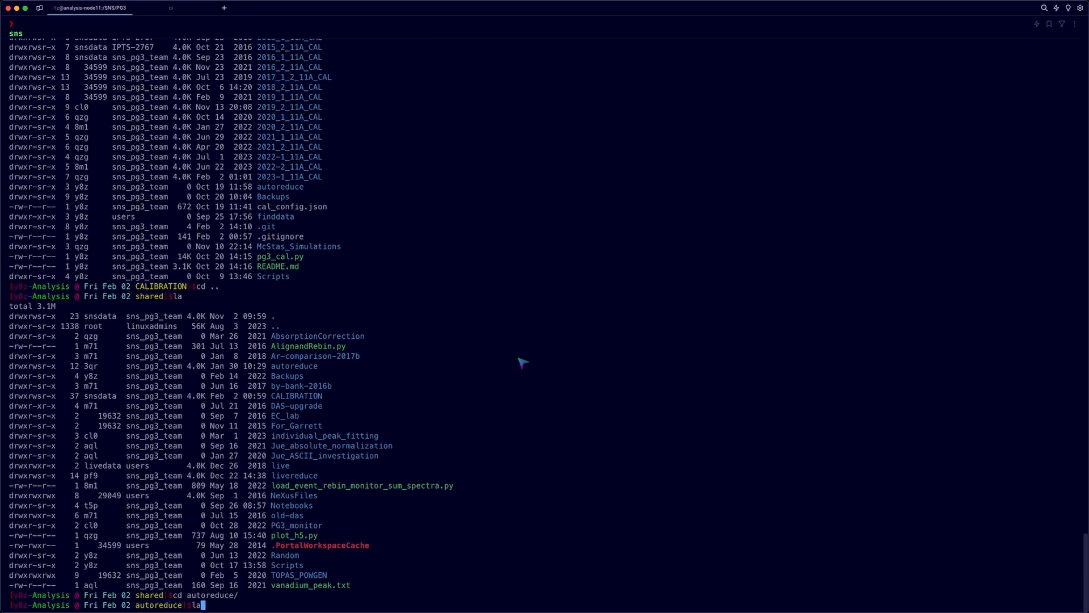
pyautogui.press('Return')
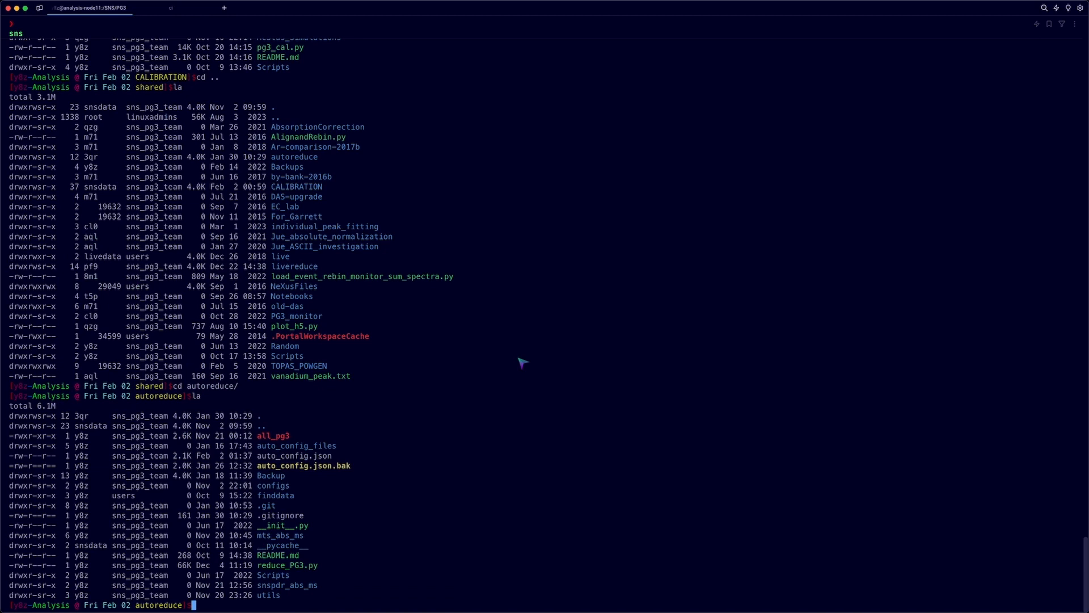
pyautogui.write('less')
pyautogui.press('BackSpace')
pyautogui.press('BackSpace')
pyautogui.press('BackSpace')
pyautogui.press('BackSpace')
pyautogui.press('BackSpace')
pyautogui.doubleClick(304, 457)
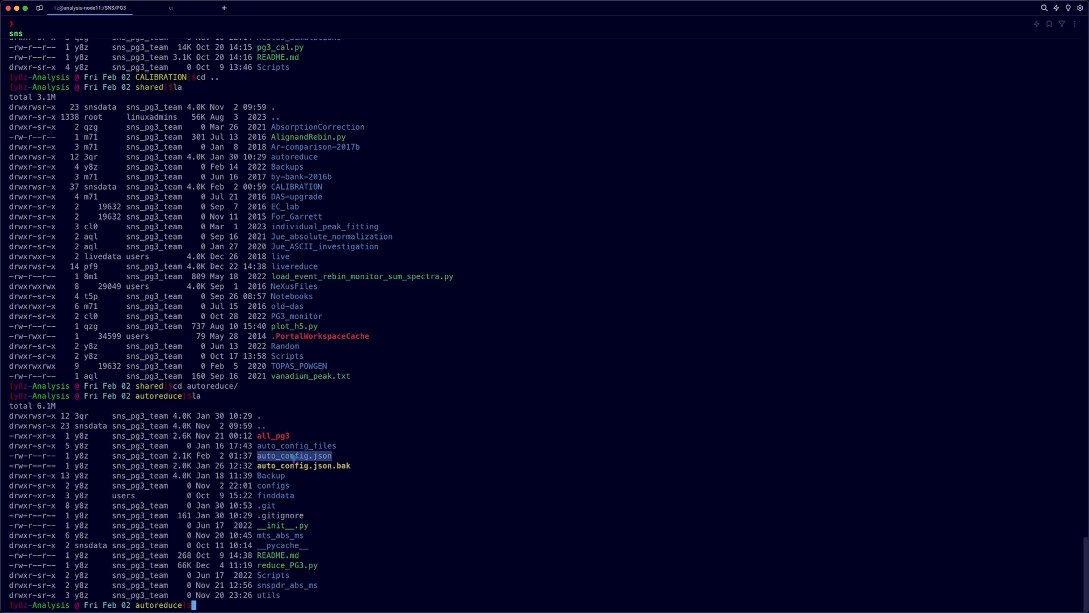
# Step: Change into the auto_config_files directory and list its cycle folders
pyautogui.write('cd')
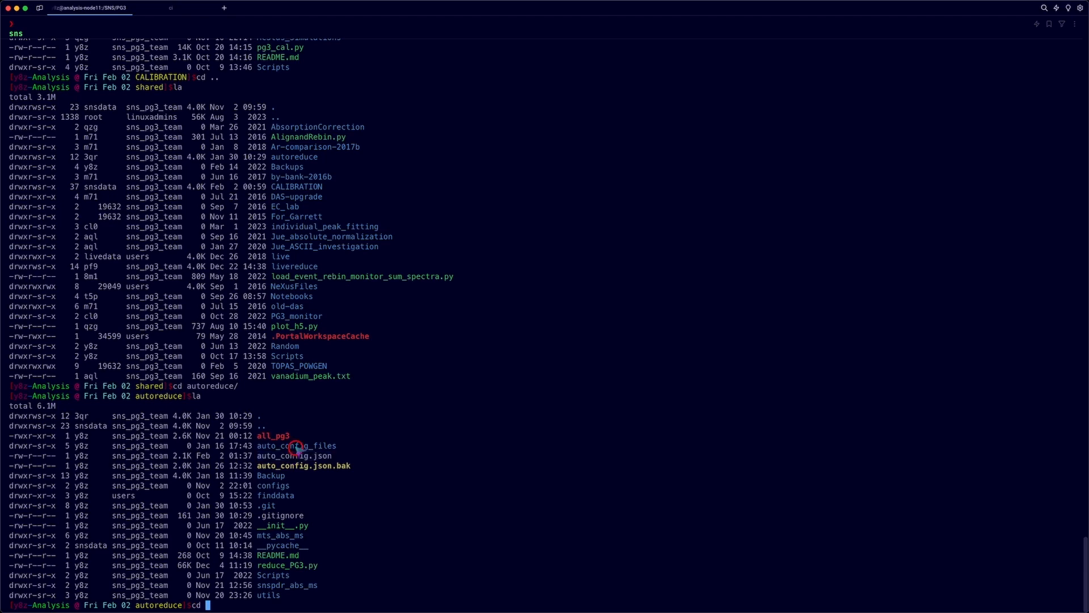
pyautogui.doubleClick(298, 447)
pyautogui.write('auto_config_files')
pyautogui.press('Tab')
pyautogui.press('Return')
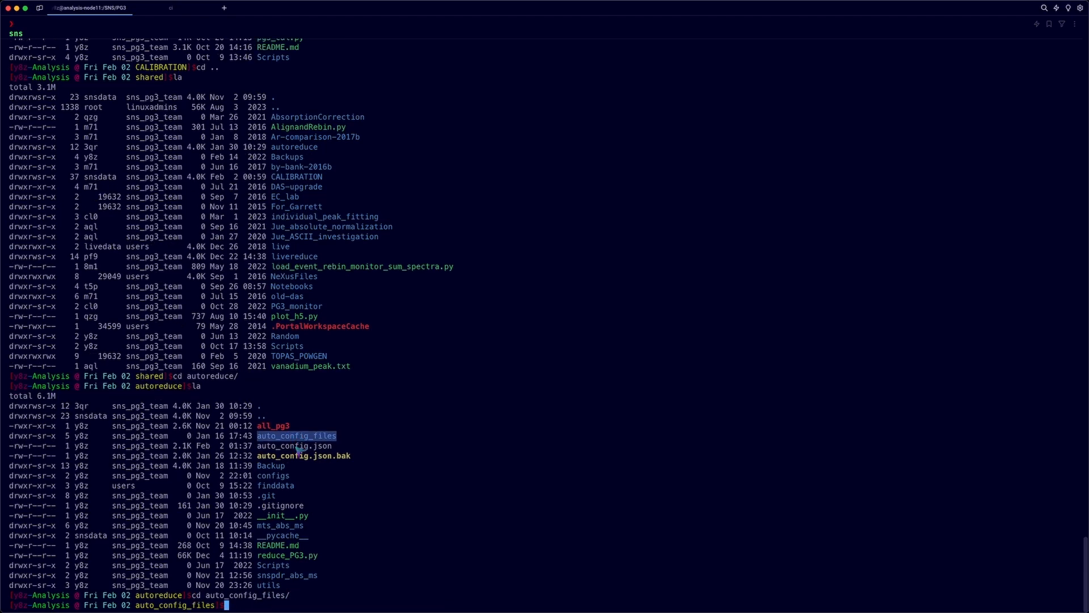
pyautogui.write('la')
pyautogui.press('Return')
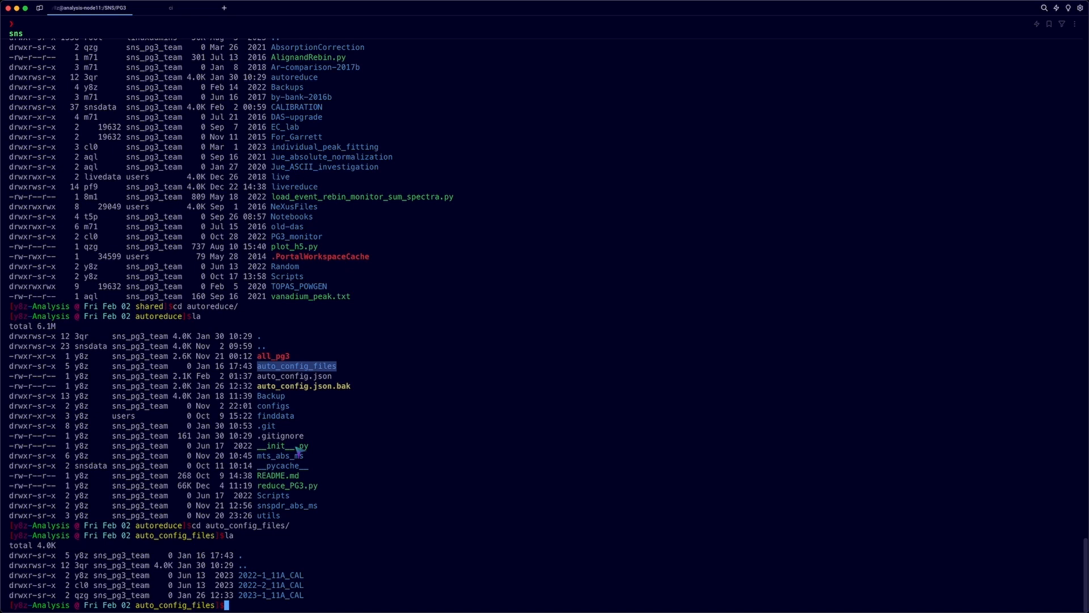
# Step: Change into the 2023-1_11A_CAL folder and list its JSON configuration files
pyautogui.write('cd')
pyautogui.doubleClick(270, 595)
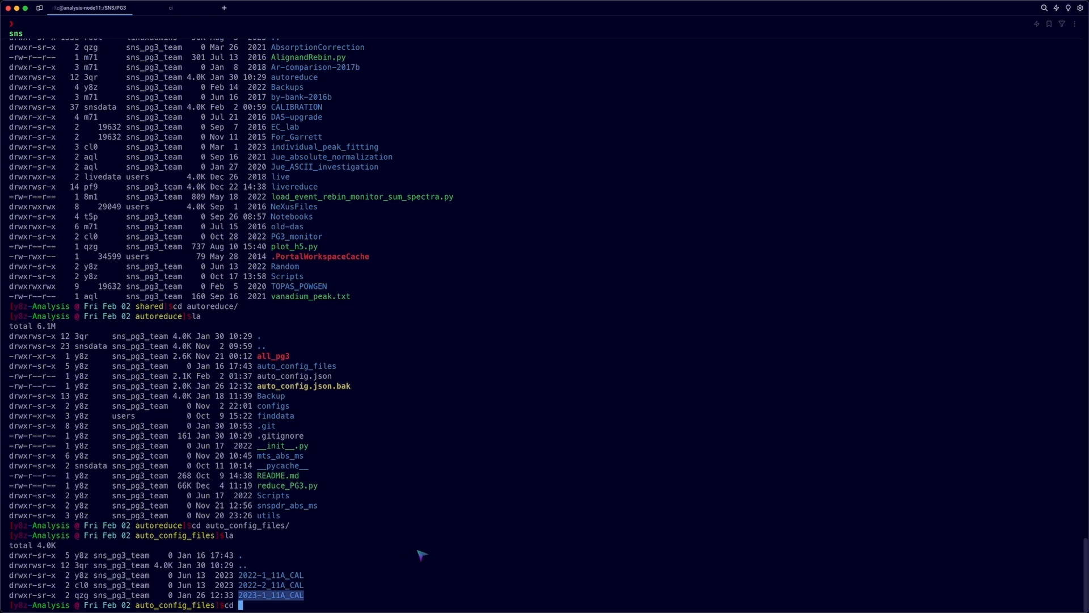
pyautogui.write('2023-1_11A_CAL')
pyautogui.press('Return')
pyautogui.write('la')
pyautogui.press('Return')
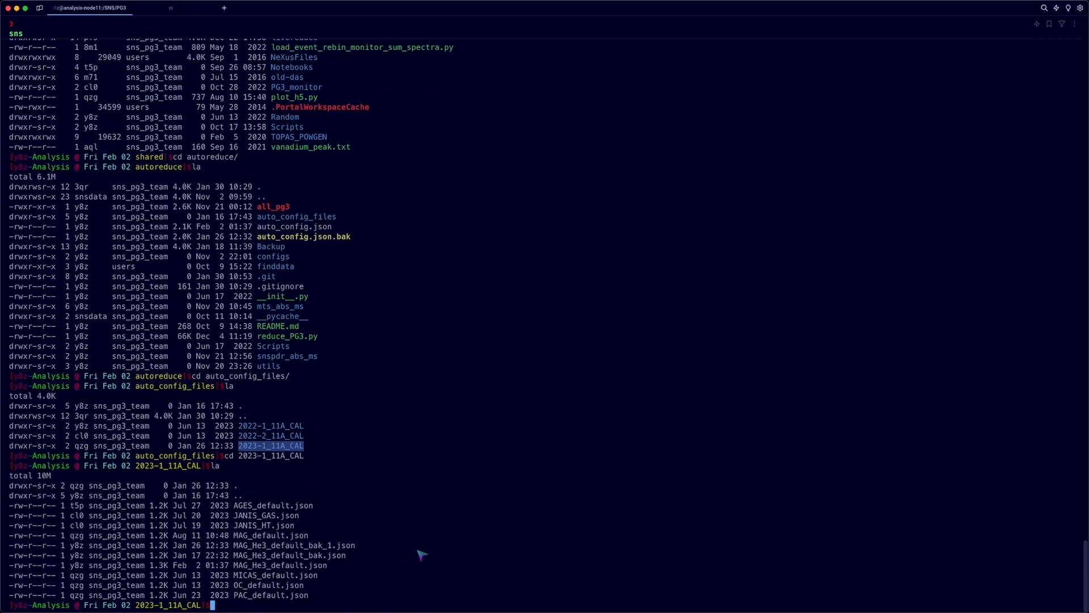
# Step: View MAG_He3_default.json with less
pyautogui.write('less')
pyautogui.doubleClick(291, 565)
pyautogui.write('MAG_He3_default.json')
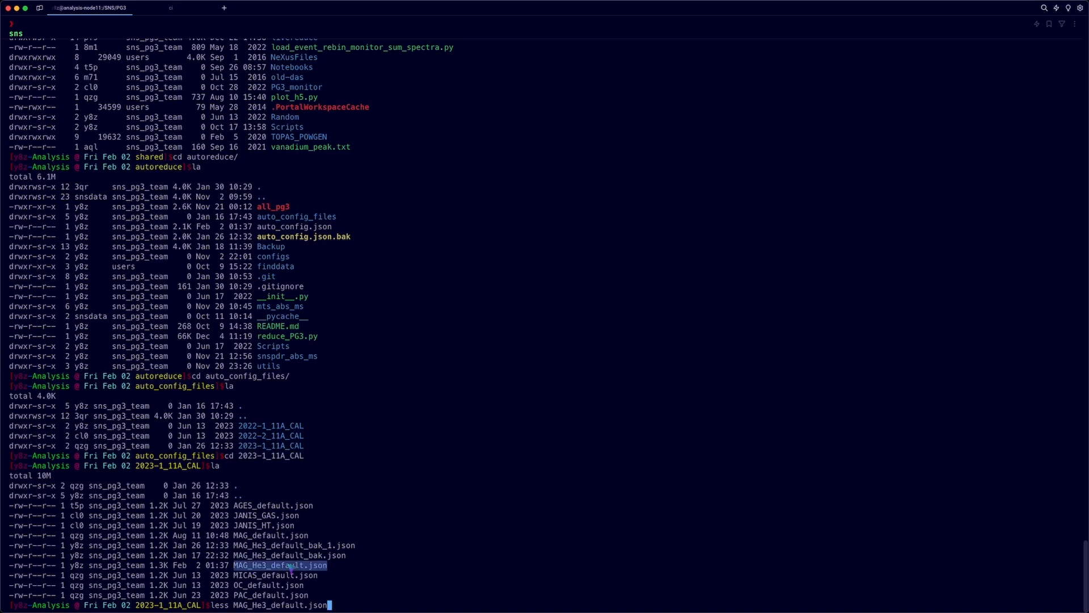
pyautogui.press('Return')
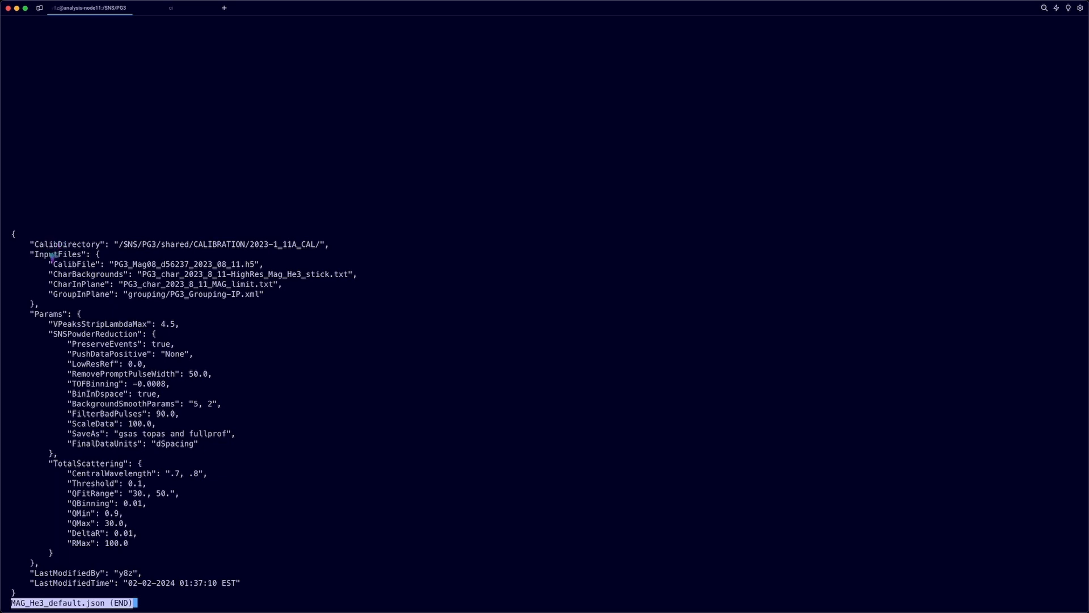
# Step: Examine the InputFiles and Params sections of the JSON configuration, highlighting them, and quit the less view
pyautogui.moveTo(50, 255); pyautogui.dragTo(171, 290)
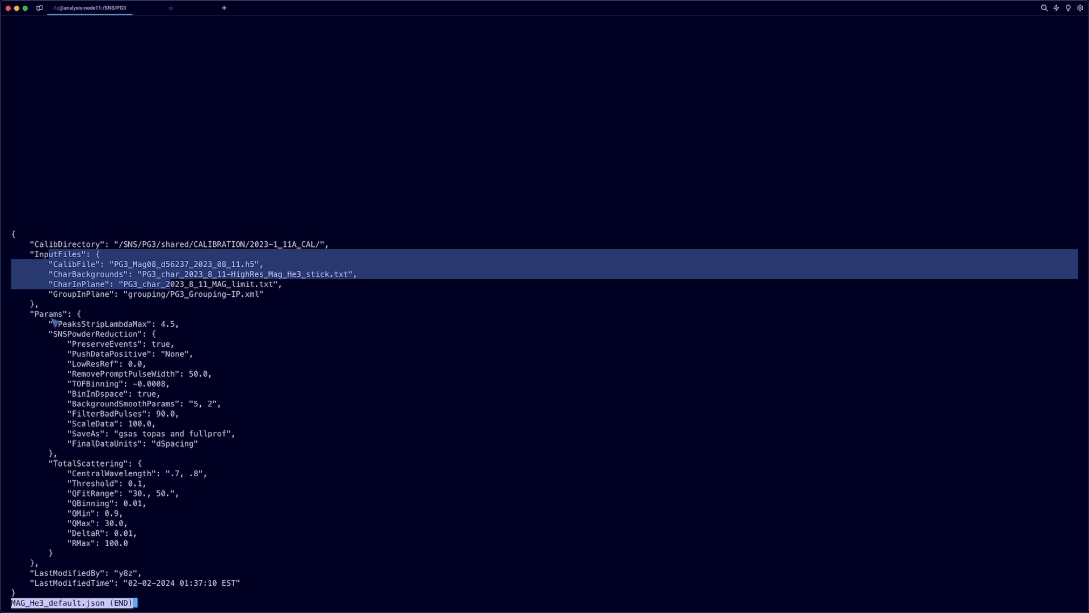
pyautogui.moveTo(45, 314); pyautogui.dragTo(139, 539)
pyautogui.click(199, 446)
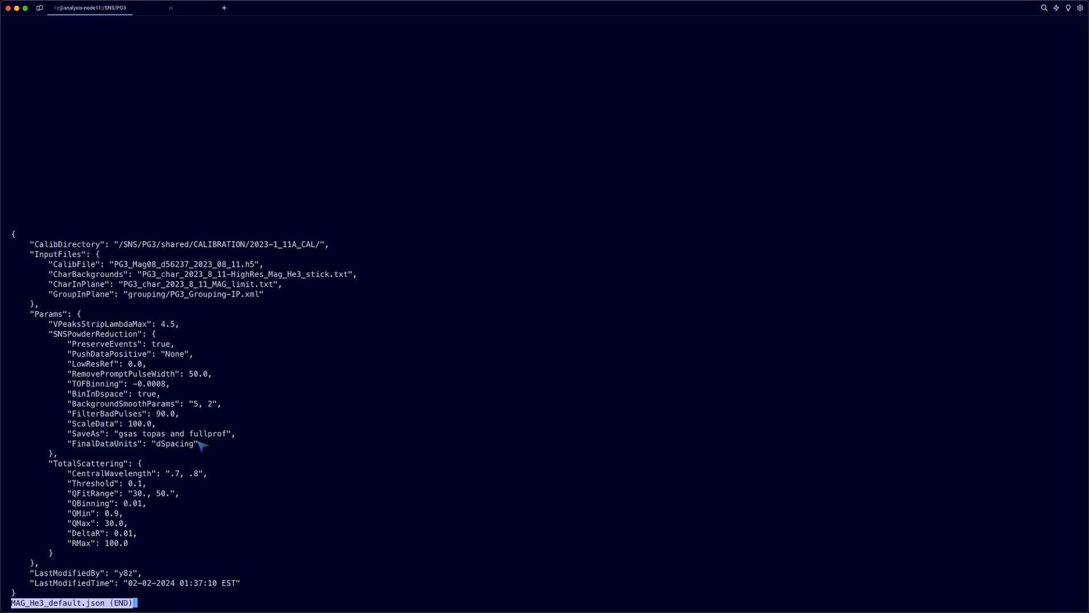
pyautogui.press('q')
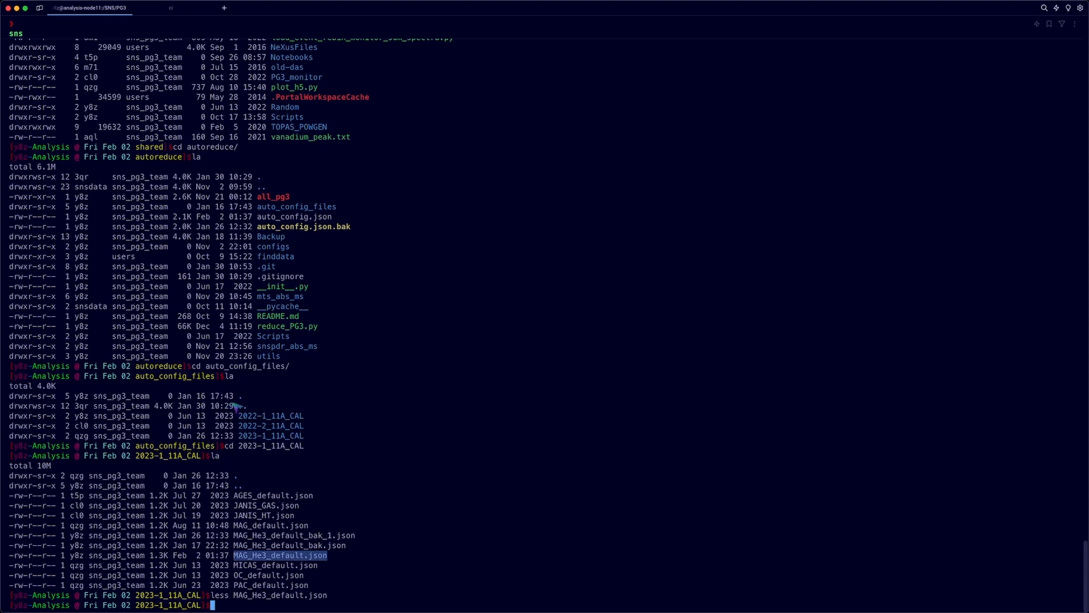
pyautogui.click(262, 478)
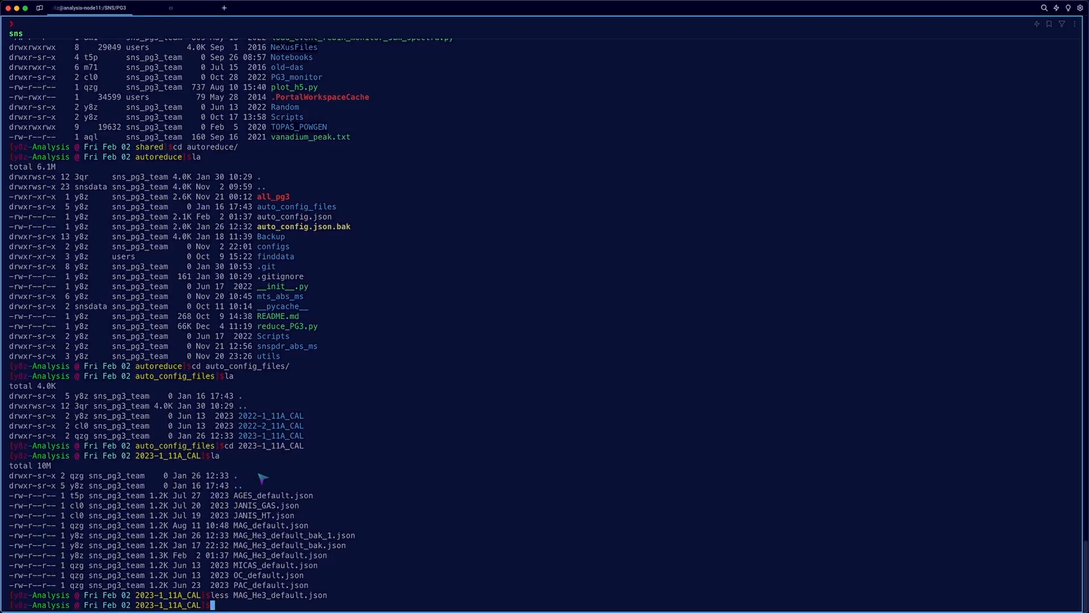
pyautogui.write('cd')
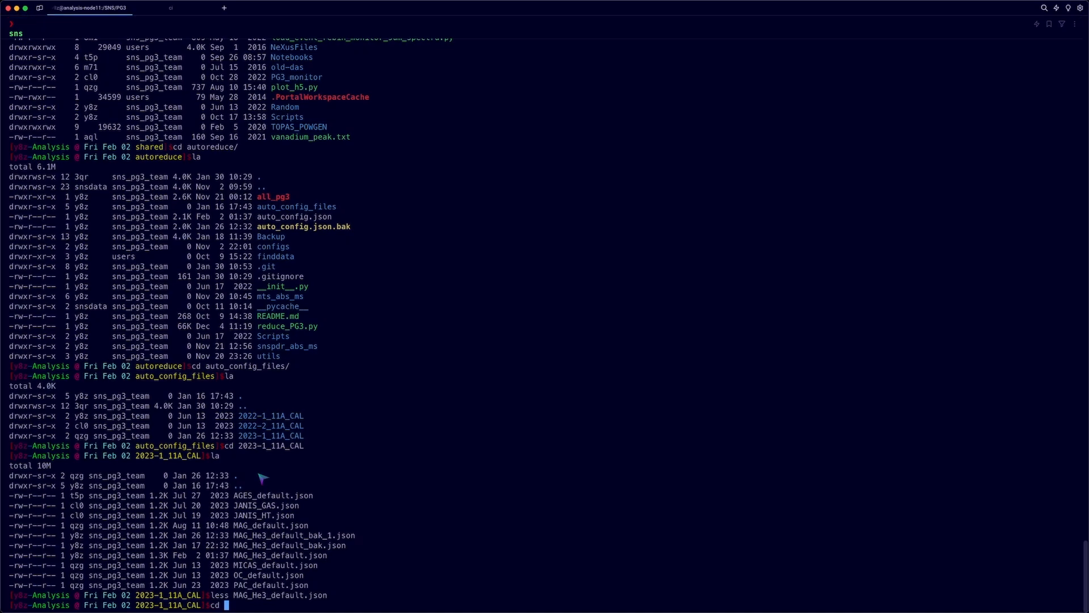
pyautogui.press('BackSpace')
pyautogui.press('BackSpace')
pyautogui.press('BackSpace')
pyautogui.click(342, 566)
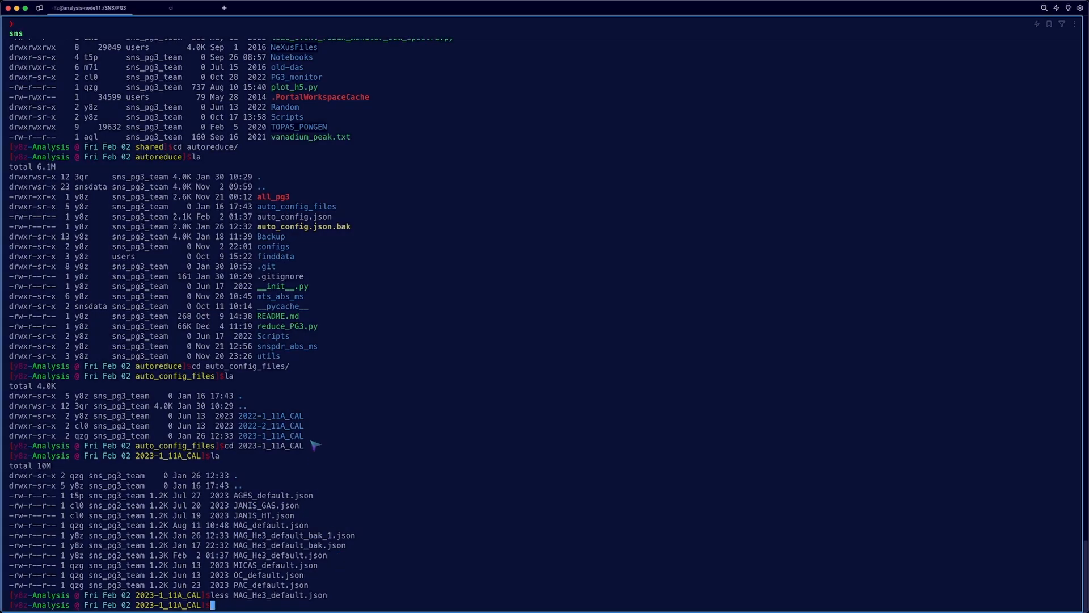
# Step: Switch to the browser and review the SNSPowderReduction and MTS keys on the autoreduction configuration form
pyautogui.hotkey('ctrl', 'Up')
pyautogui.click(646, 281)
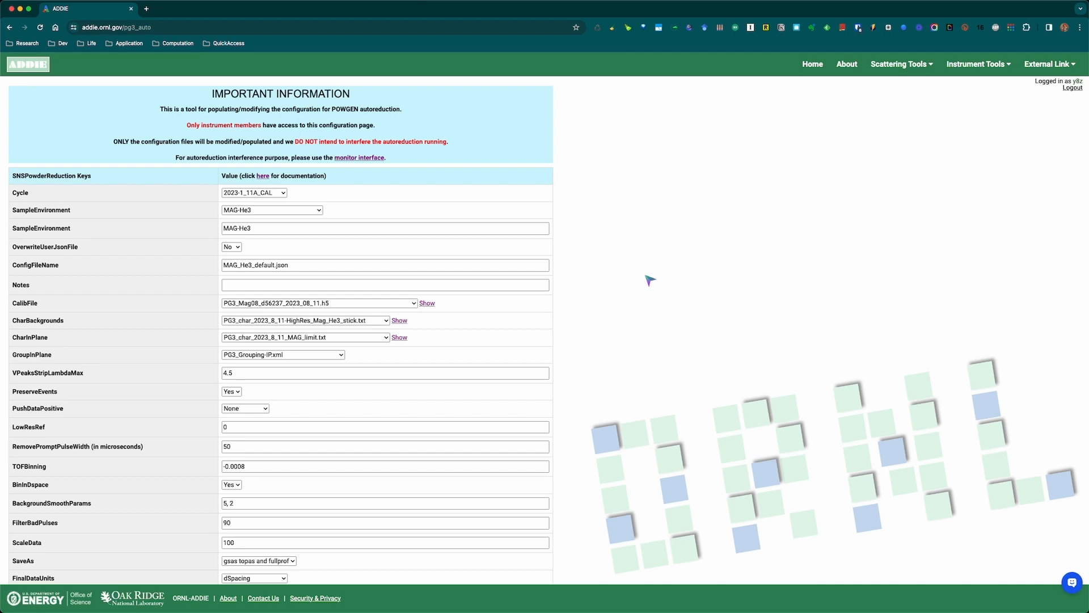
pyautogui.scroll(-3, 627, 295)
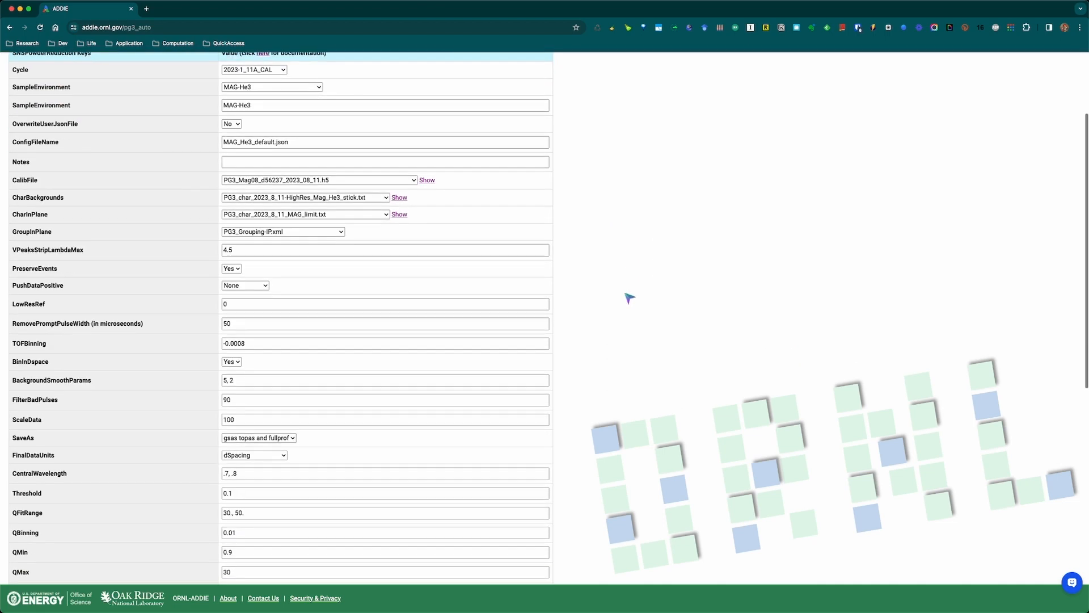
pyautogui.scroll(-8, 630, 298)
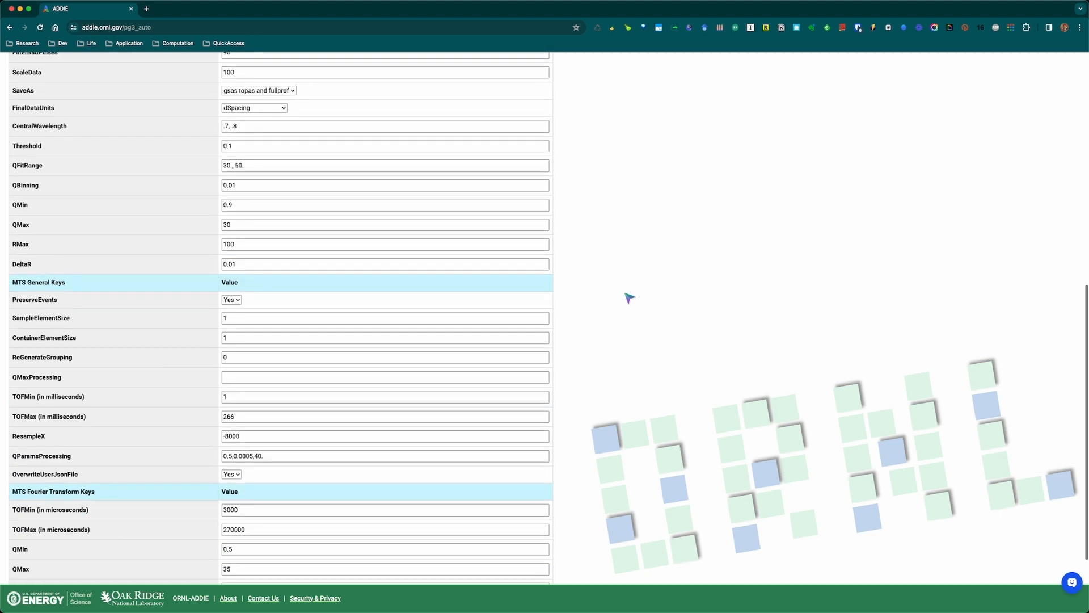
pyautogui.scroll(11, 630, 298)
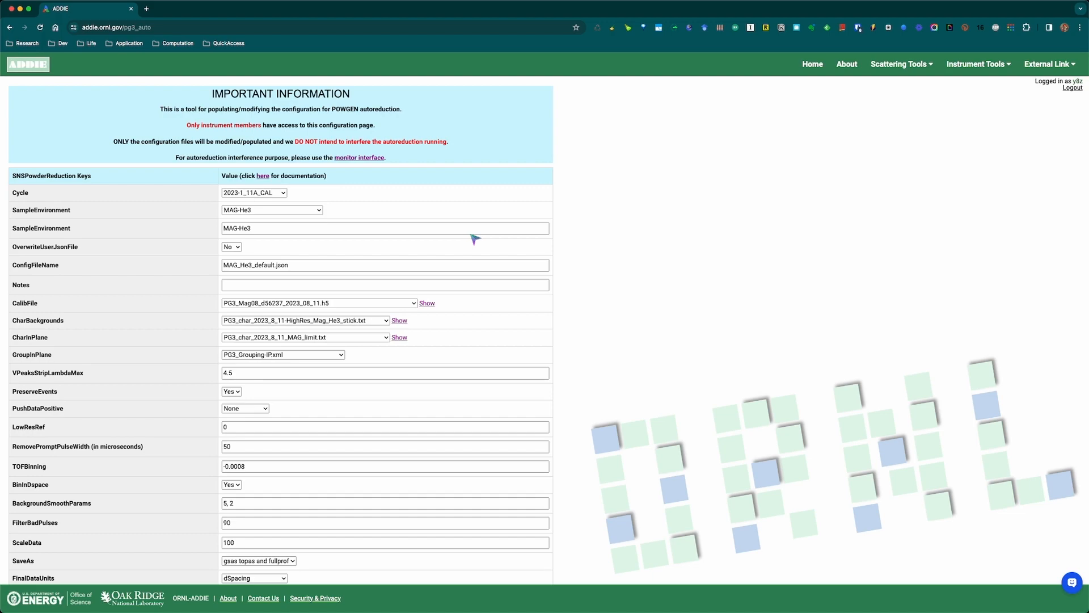
# Step: Switch to the terminal and highlight the default JSON files in the 2023-1_11A_CAL listing
pyautogui.hotkey('ctrl', 'Up')
pyautogui.click(612, 222)
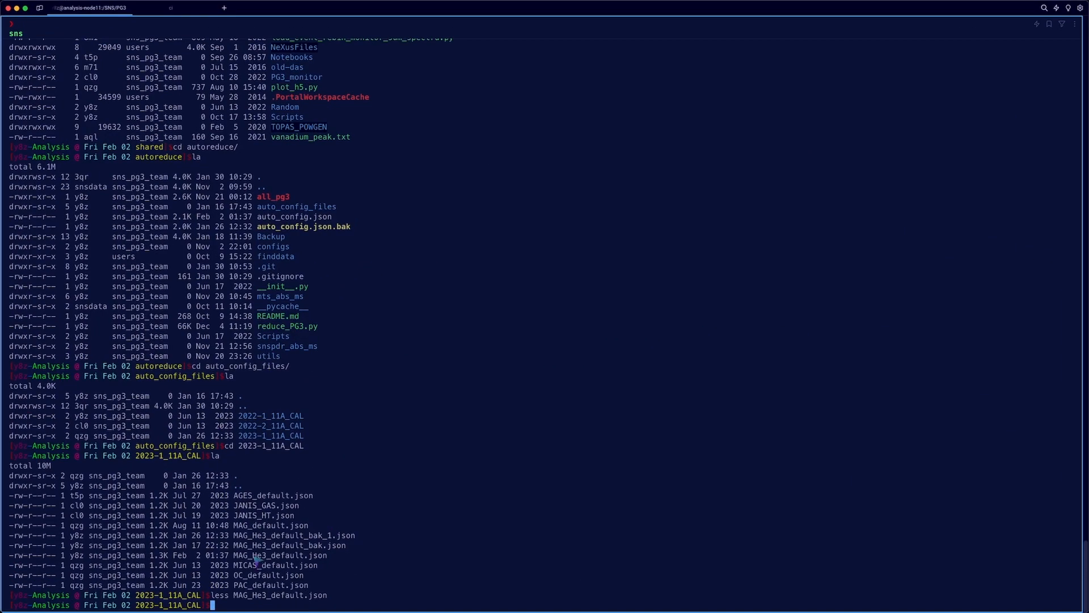
pyautogui.moveTo(231, 517); pyautogui.dragTo(345, 578)
pyautogui.click(379, 522)
# Step: Switch back to the browser, highlight the IMPORTANT INFORMATION notice, and look through the autoreduction form's parameters
pyautogui.hotkey('ctrl', 'Up')
pyautogui.click(683, 246)
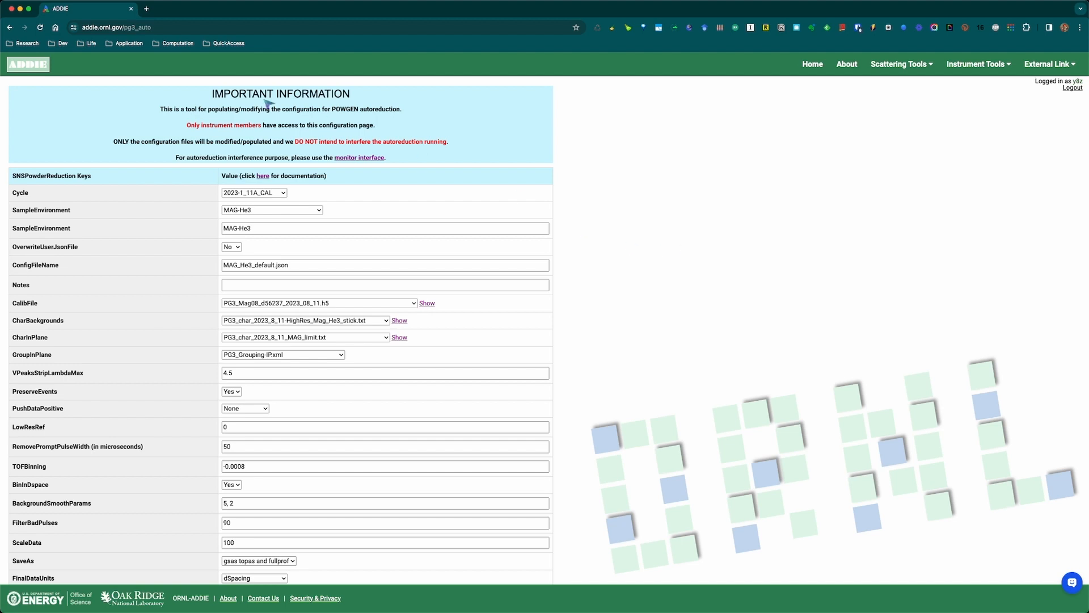
pyautogui.moveTo(211, 94); pyautogui.dragTo(408, 159)
pyautogui.click(771, 178)
pyautogui.scroll(-4, 718, 186)
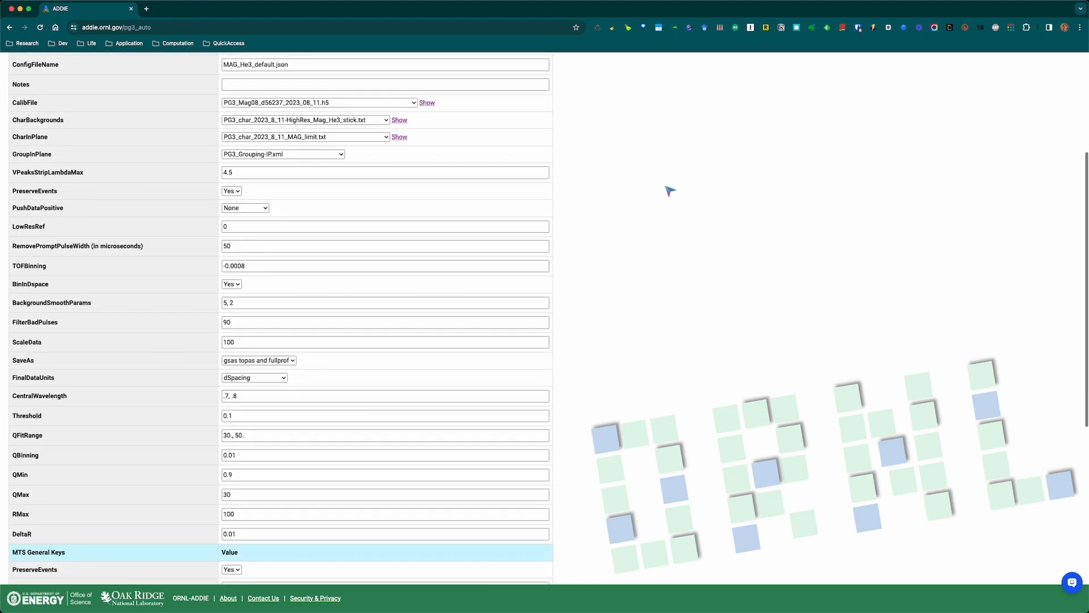
pyautogui.scroll(-5, 670, 191)
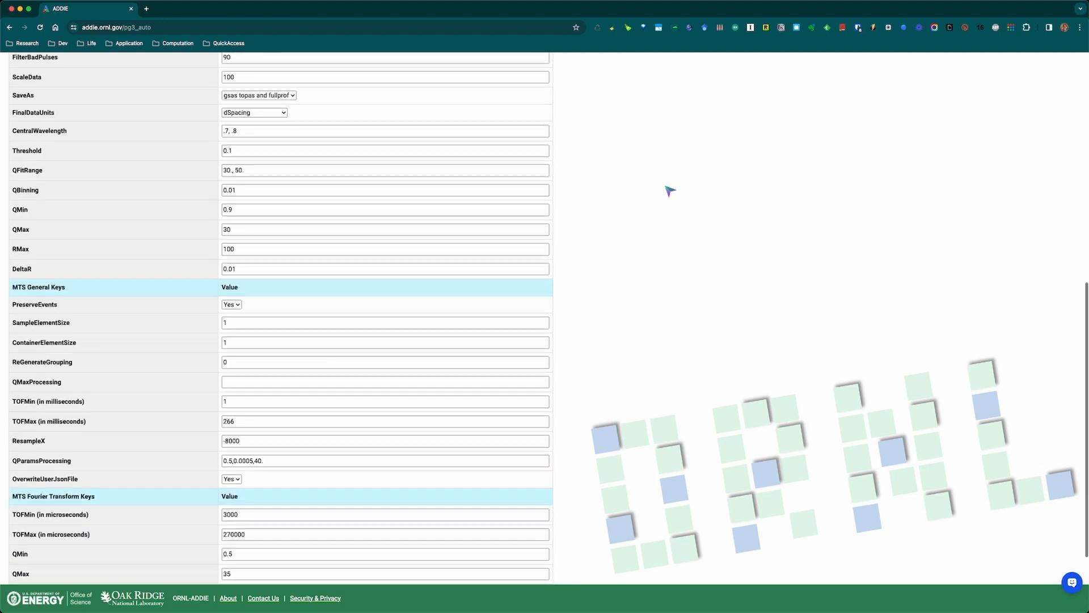
pyautogui.scroll(9, 669, 192)
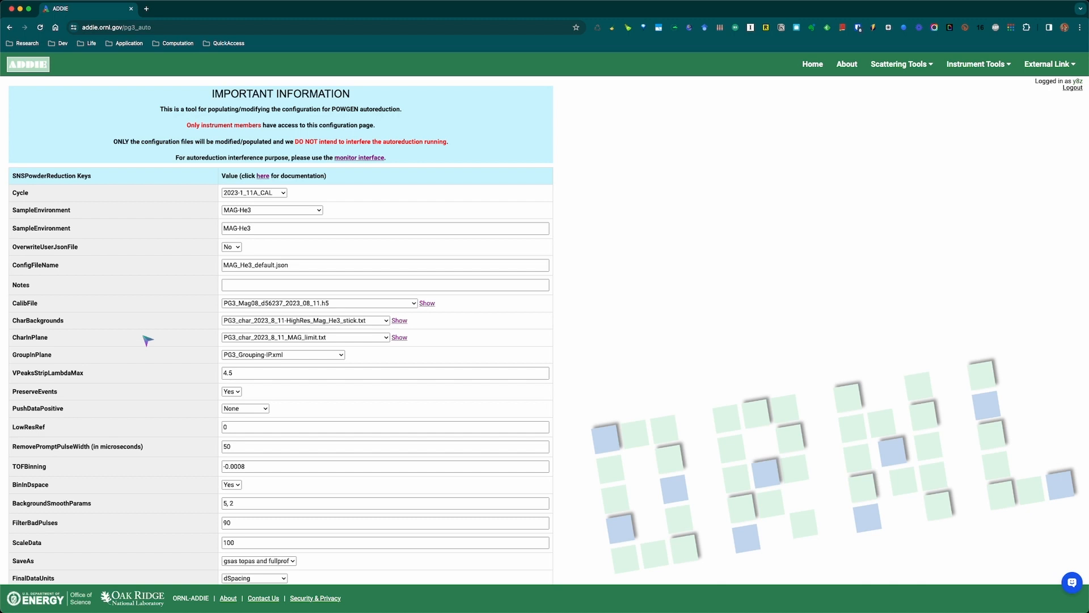
# Step: Open the linked documentation for the SNSPowderReduction keys and view the start of the page
pyautogui.click(263, 176)
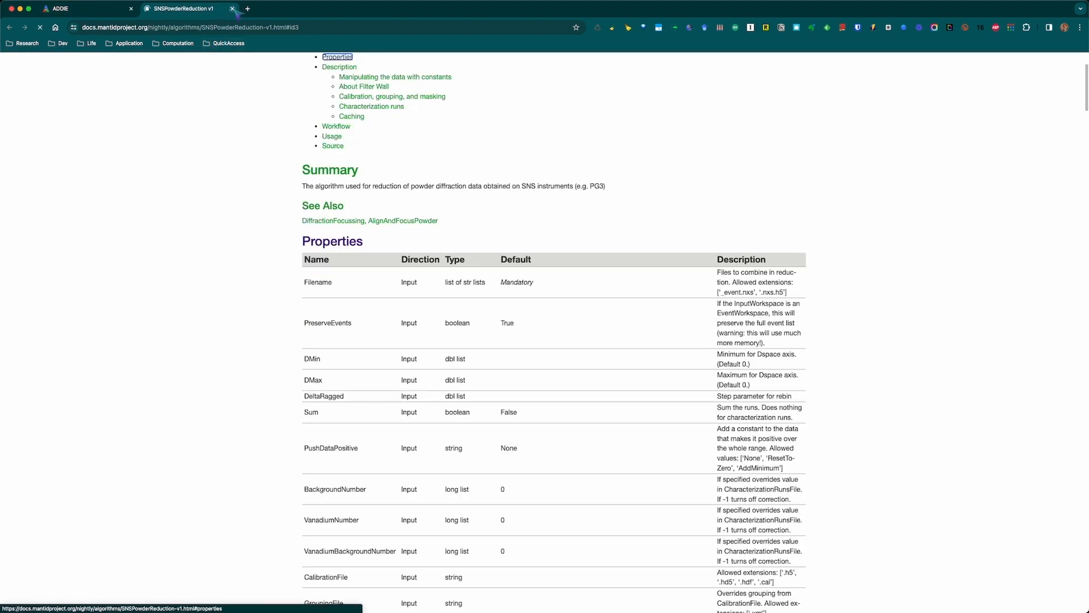
pyautogui.scroll(4, 247, 134)
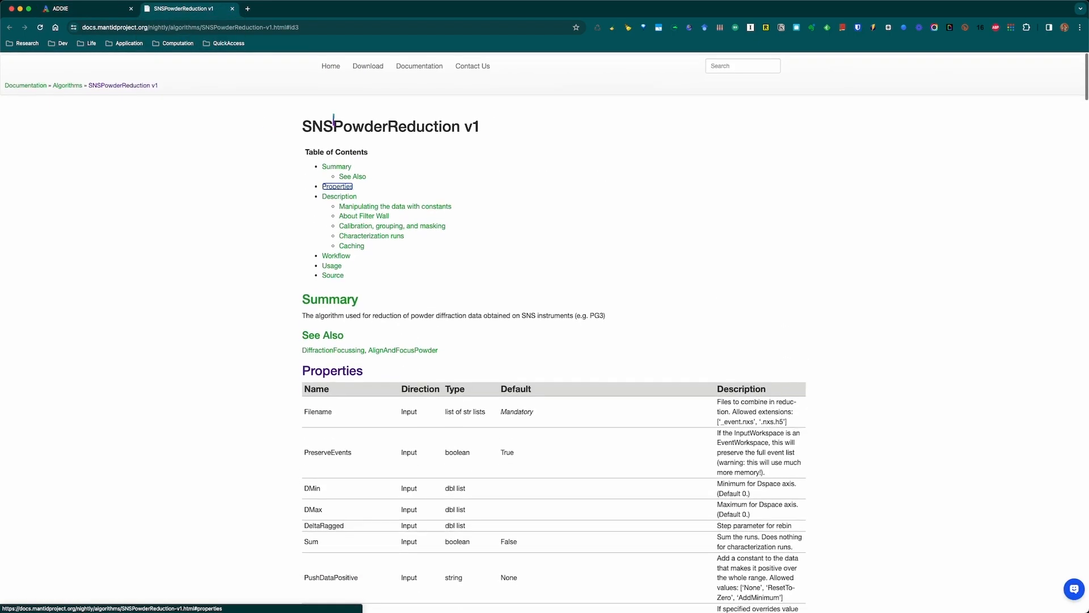
# Step: Highlight the SNSPowderReduction page title and close the documentation to return to the autoreduction form
pyautogui.doubleClick(369, 125)
pyautogui.click(127, 238)
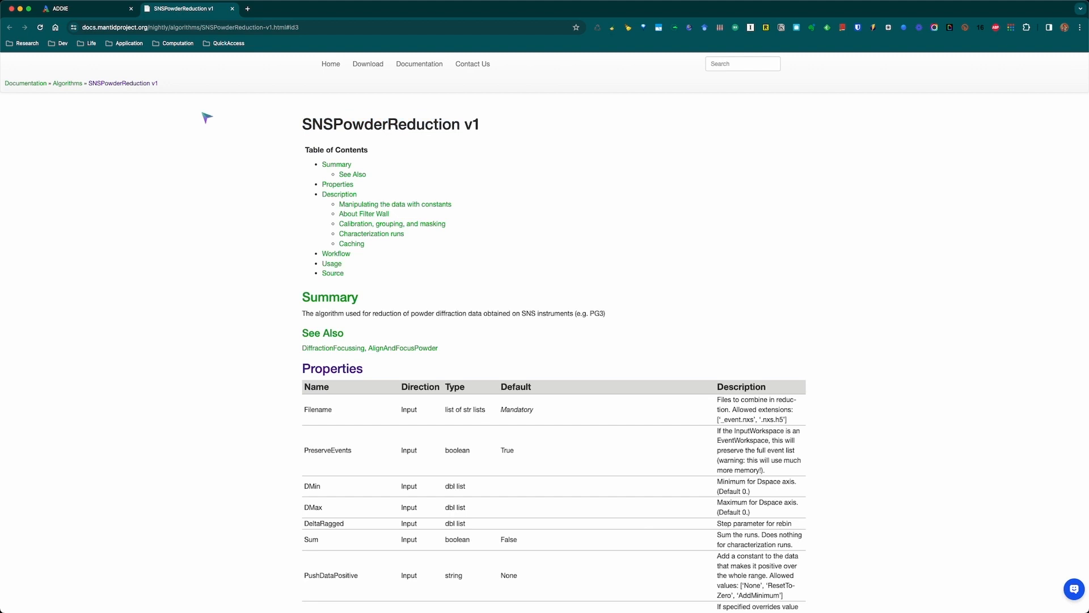
pyautogui.click(232, 9)
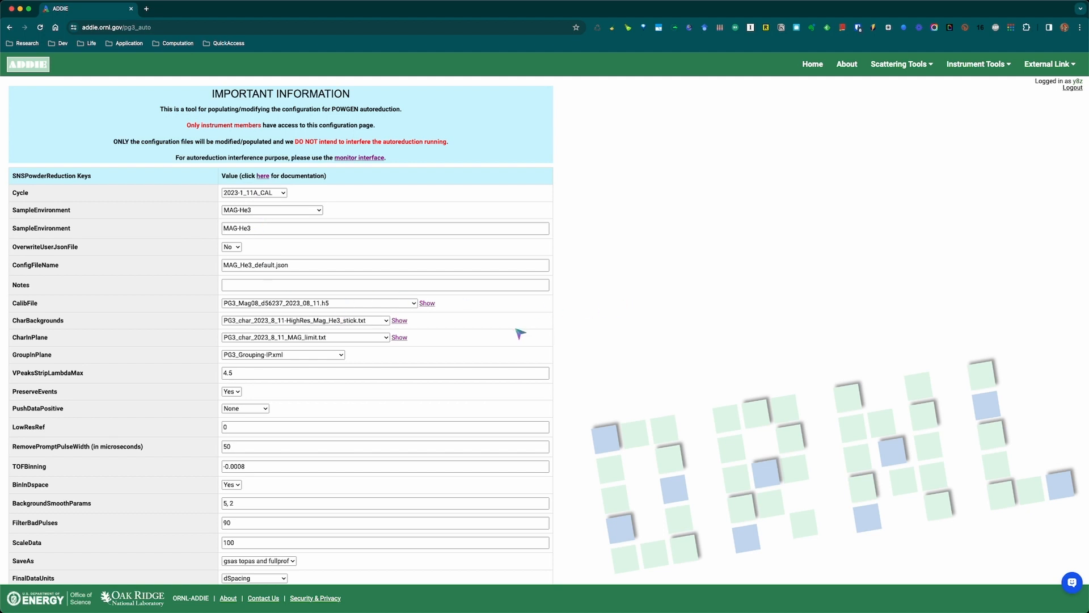
# Step: Highlight the CalibFile, CharBackgrounds and CharInPlane keys, and open the run report for the selected calibration file
pyautogui.scroll(-1, 663, 309)
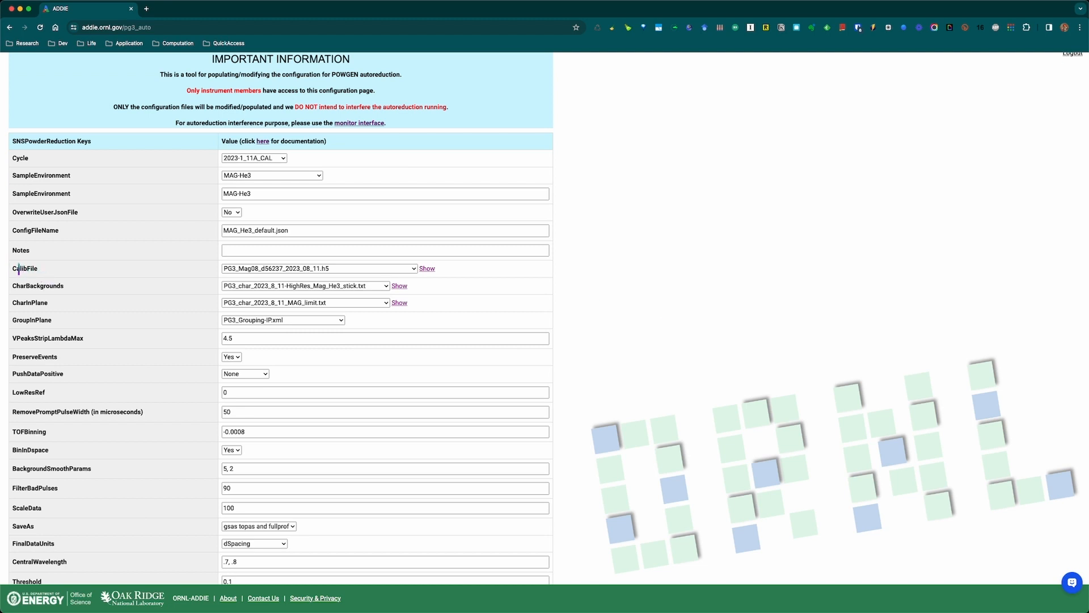
pyautogui.moveTo(14, 267); pyautogui.dragTo(140, 316)
pyautogui.click(732, 290)
pyautogui.click(428, 269)
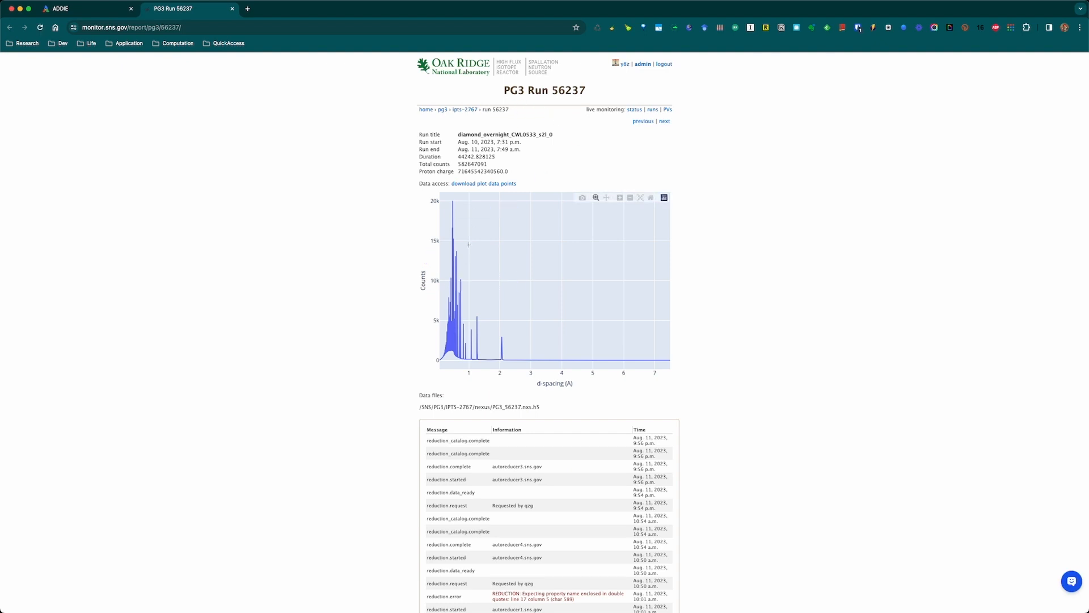
pyautogui.scroll(-1, 468, 244)
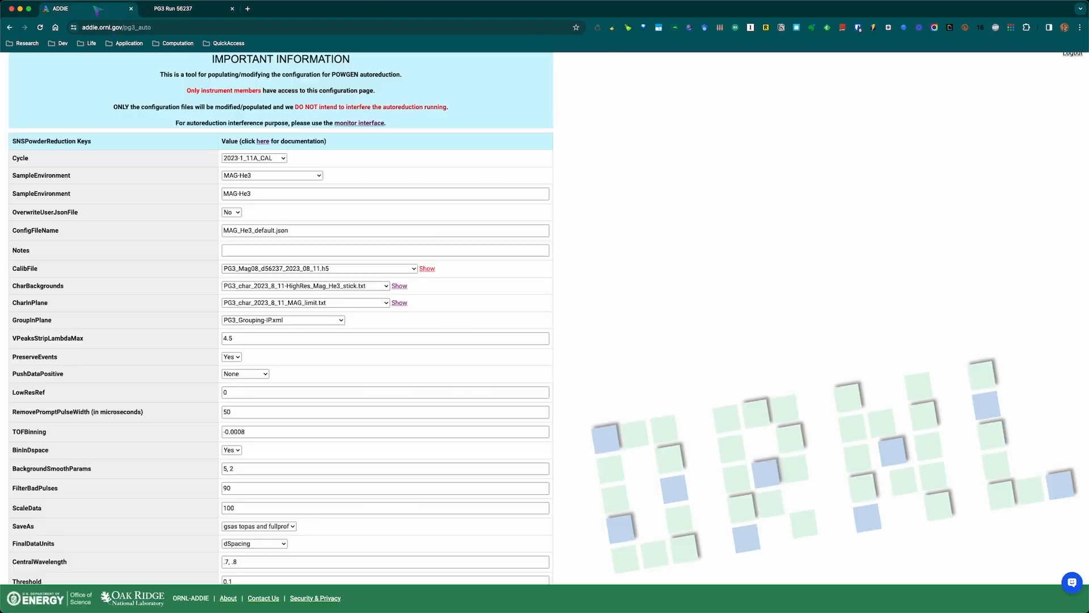
# Step: Compare the autoreduction form with the PG3 Run 56237 report, and close the report
pyautogui.click(97, 9)
pyautogui.click(149, 9)
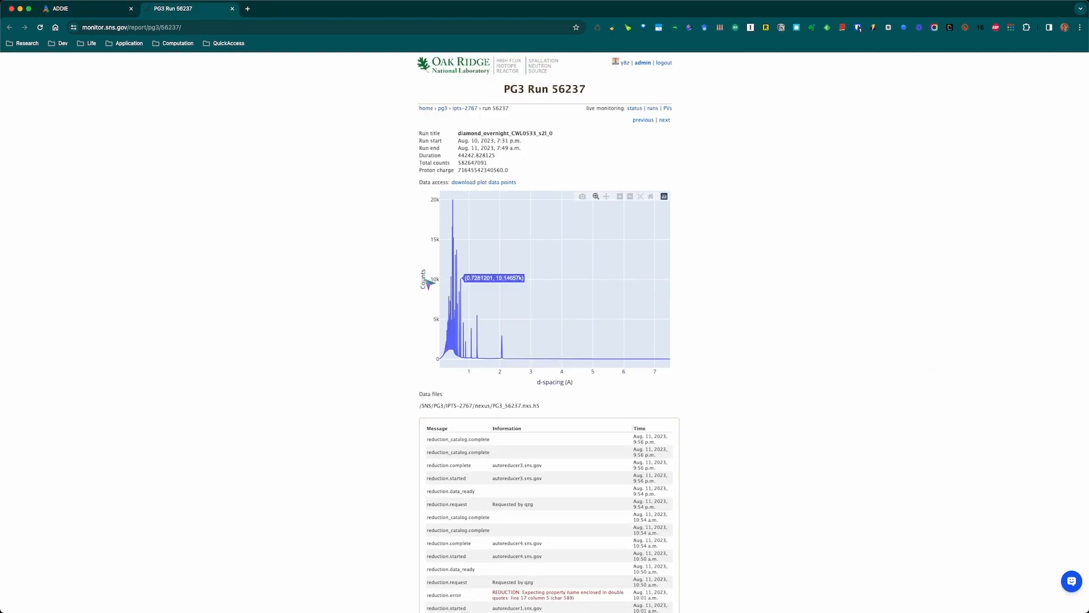
pyautogui.click(85, 8)
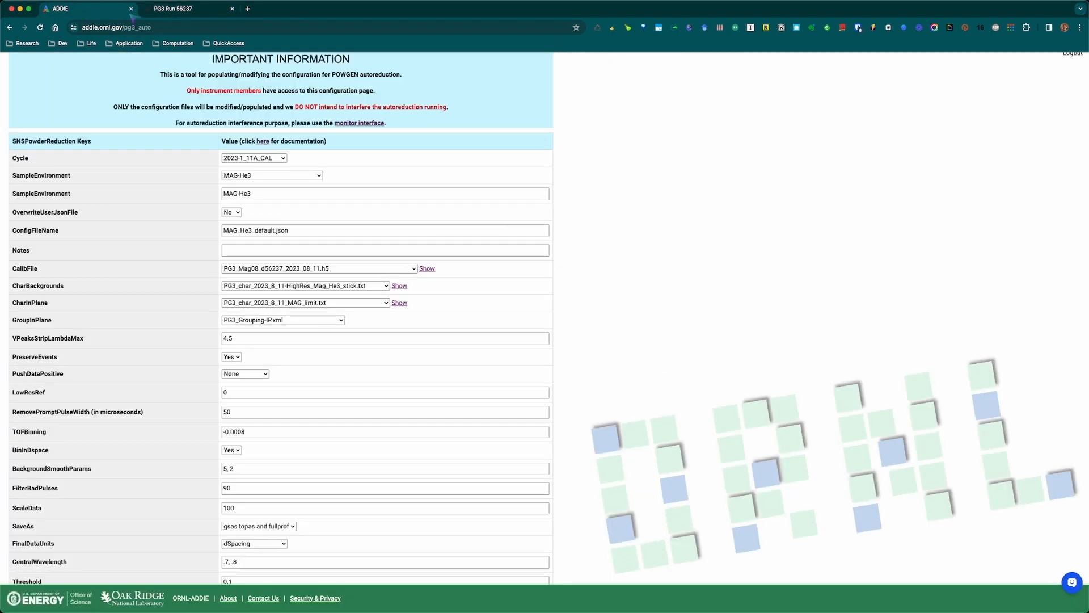
pyautogui.click(233, 8)
# Step: Highlight the characterization file keys, and view and close the CharBackgrounds and CharInPlane information tables
pyautogui.moveTo(26, 290); pyautogui.dragTo(36, 304)
pyautogui.click(577, 318)
pyautogui.click(400, 287)
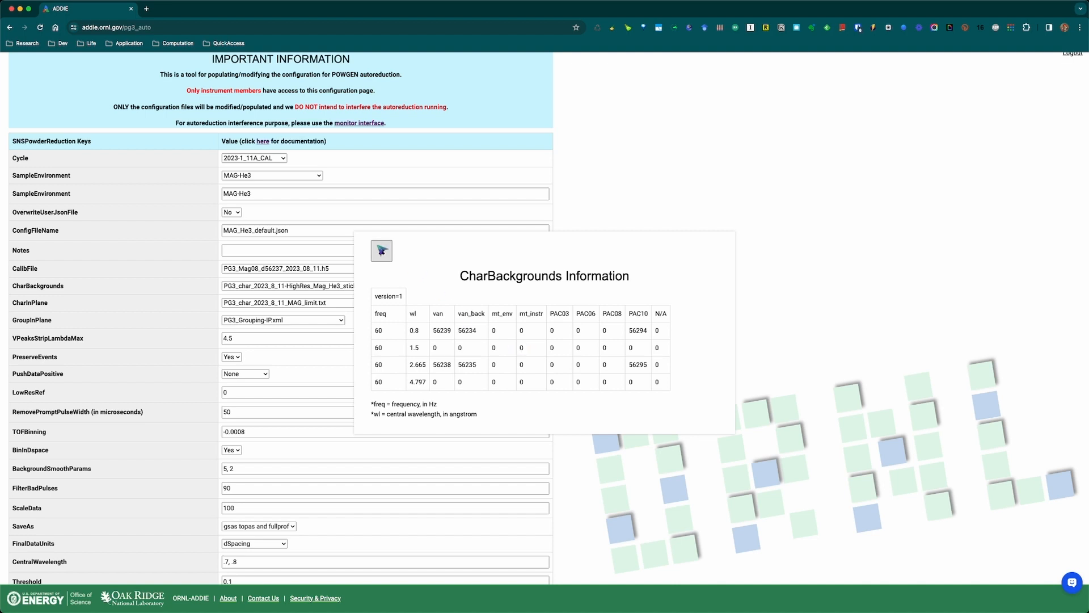
pyautogui.click(382, 251)
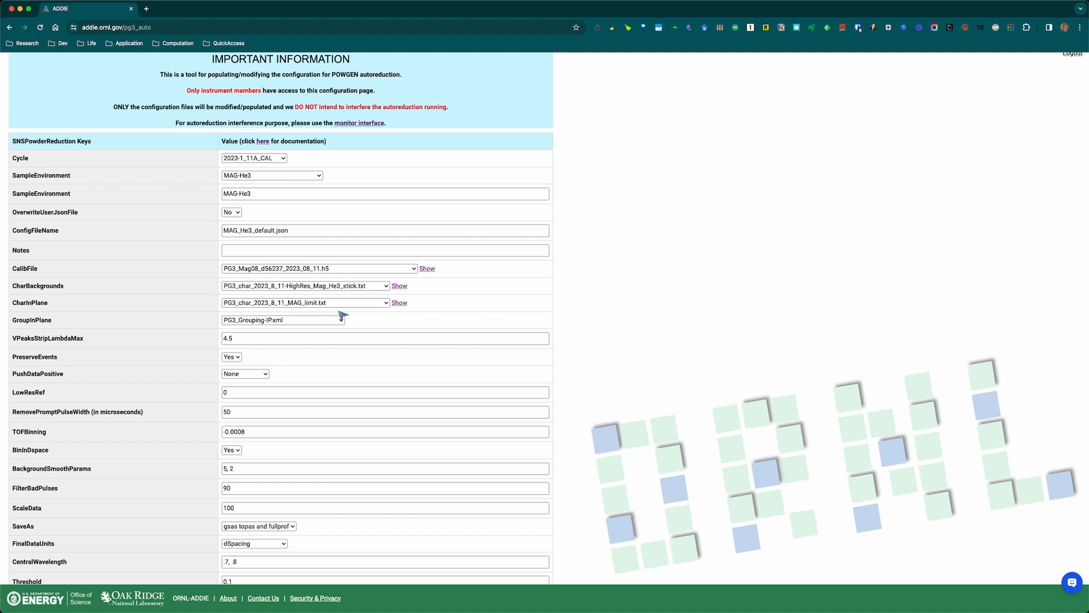
pyautogui.click(399, 303)
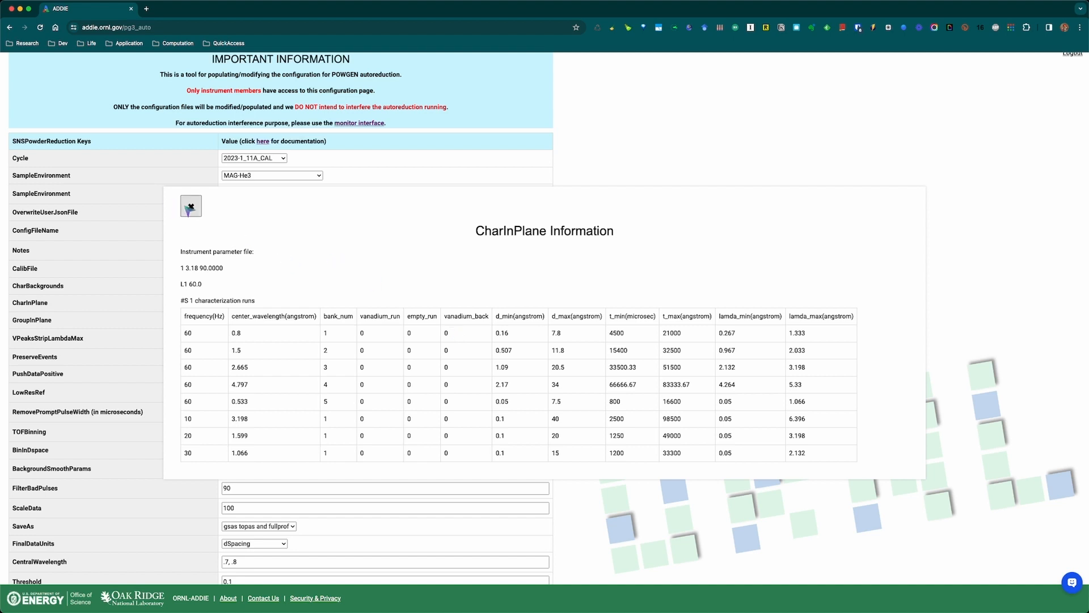
pyautogui.click(191, 207)
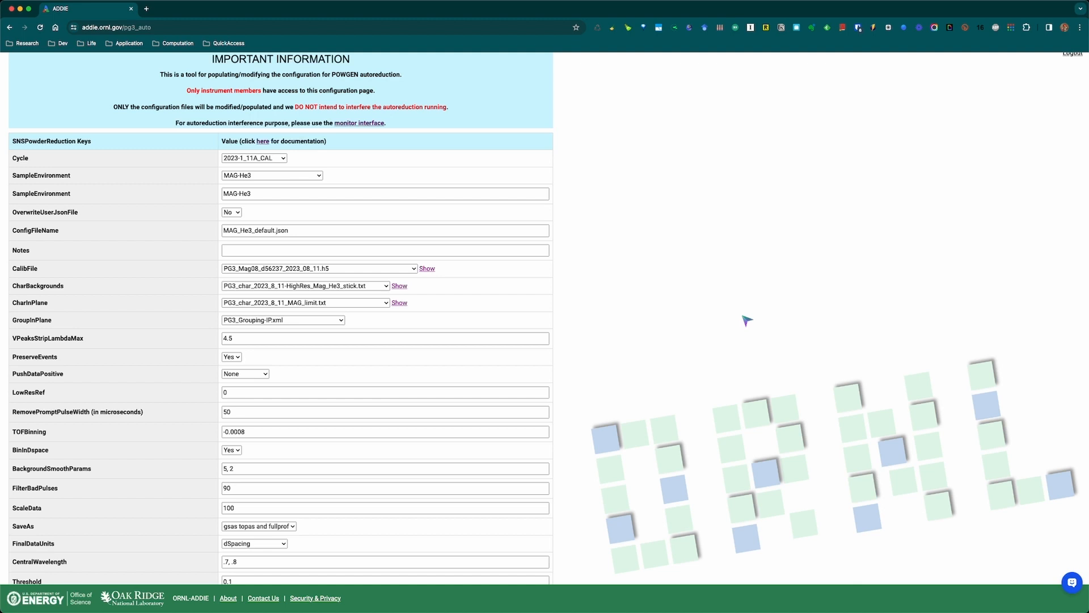
# Step: Review the remaining SNSPowderReduction and MTS parameters and submit the autoreduction configuration for MAG-He3 in cycle 2023-1_11A_CAL
pyautogui.scroll(-3, 747, 321)
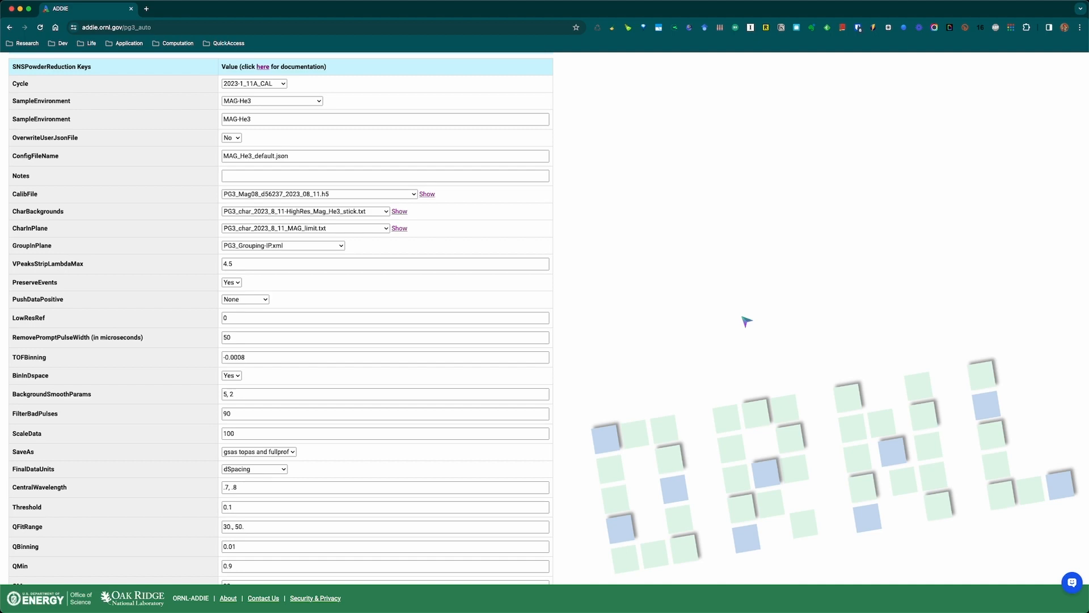
pyautogui.scroll(-15, 747, 321)
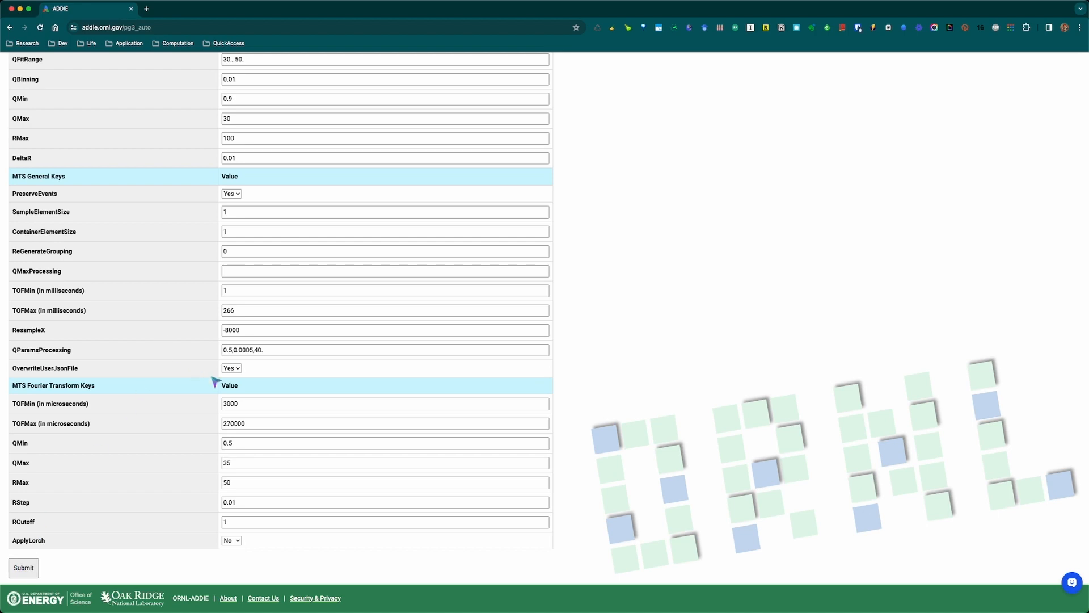
pyautogui.scroll(10, 367, 374)
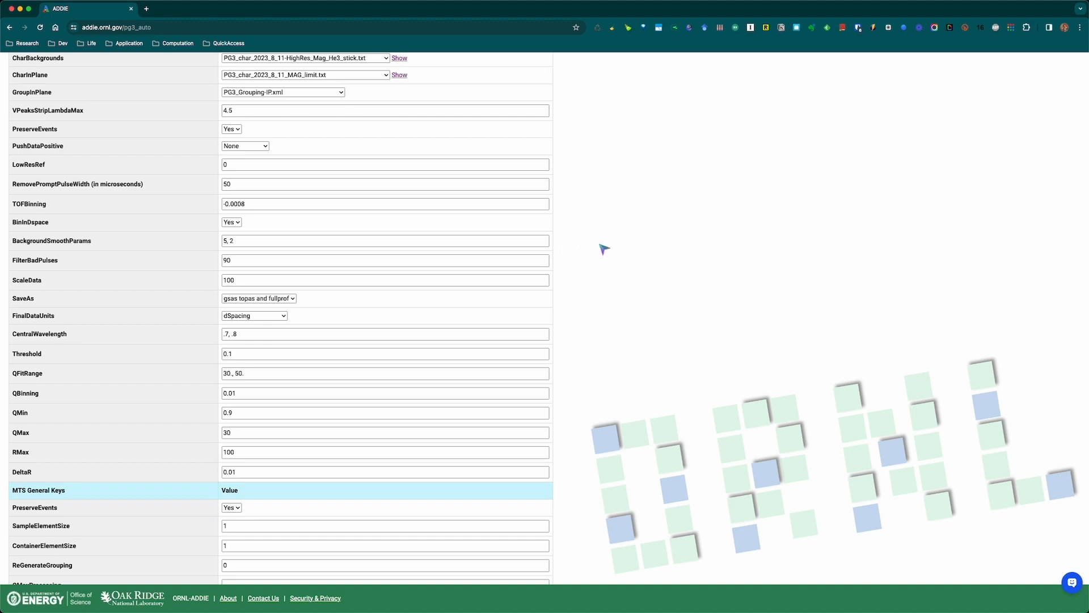
pyautogui.scroll(5, 604, 249)
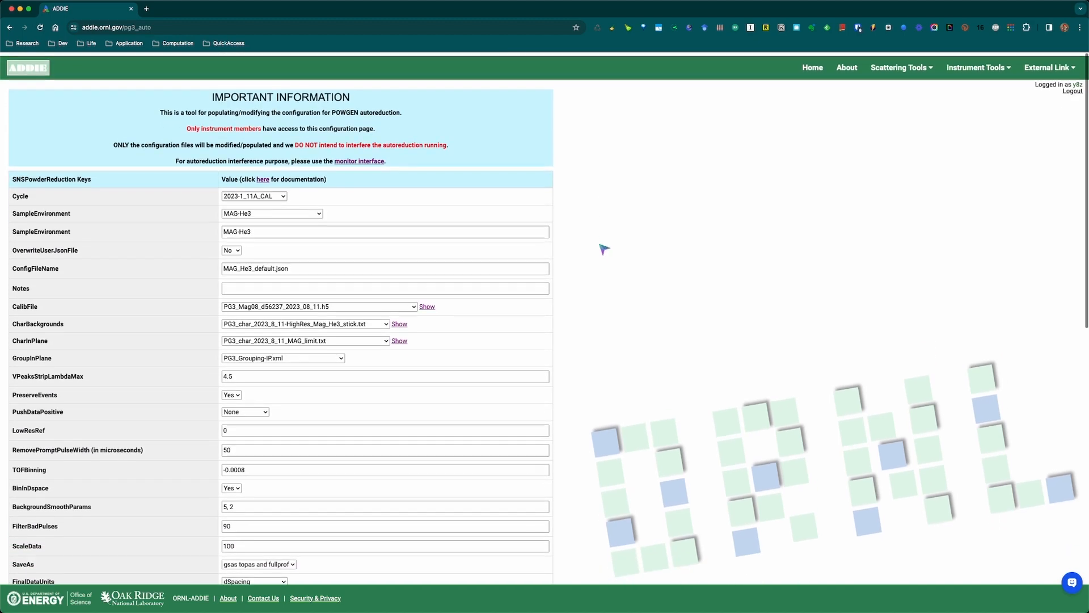
pyautogui.scroll(-20, 545, 420)
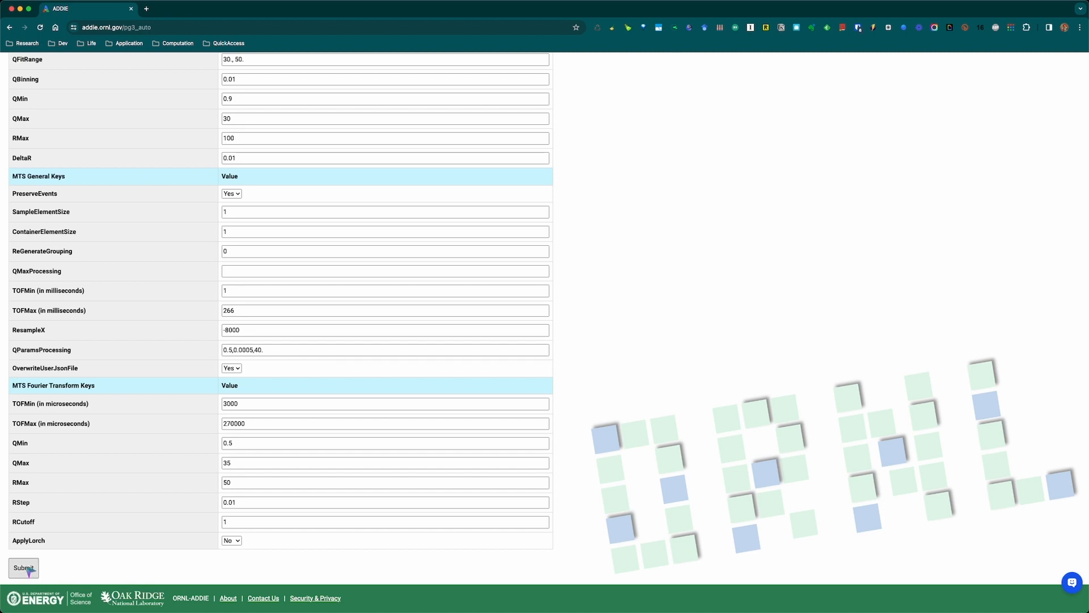
pyautogui.click(25, 568)
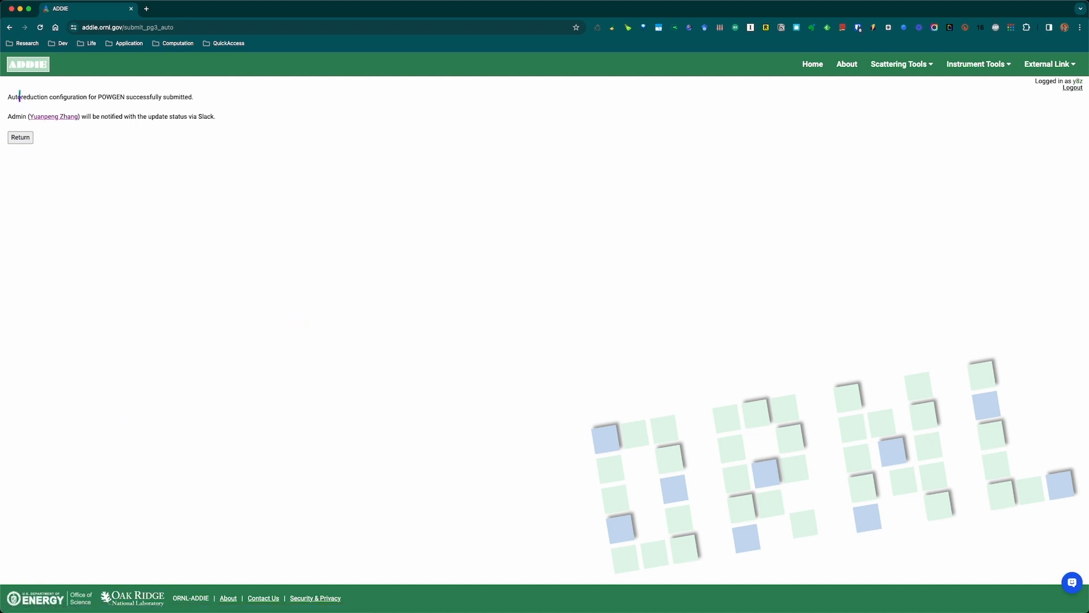
# Step: Highlight the submission confirmation and the line about the admin's Slack notification
pyautogui.moveTo(16, 97); pyautogui.dragTo(232, 117)
pyautogui.click(425, 219)
pyautogui.tripleClick(124, 117)
pyautogui.click(230, 209)
# Step: Switch to Slack and highlight the earlier messages in the monitor channel above the new notification
pyautogui.hotkey('ctrl', 'Up')
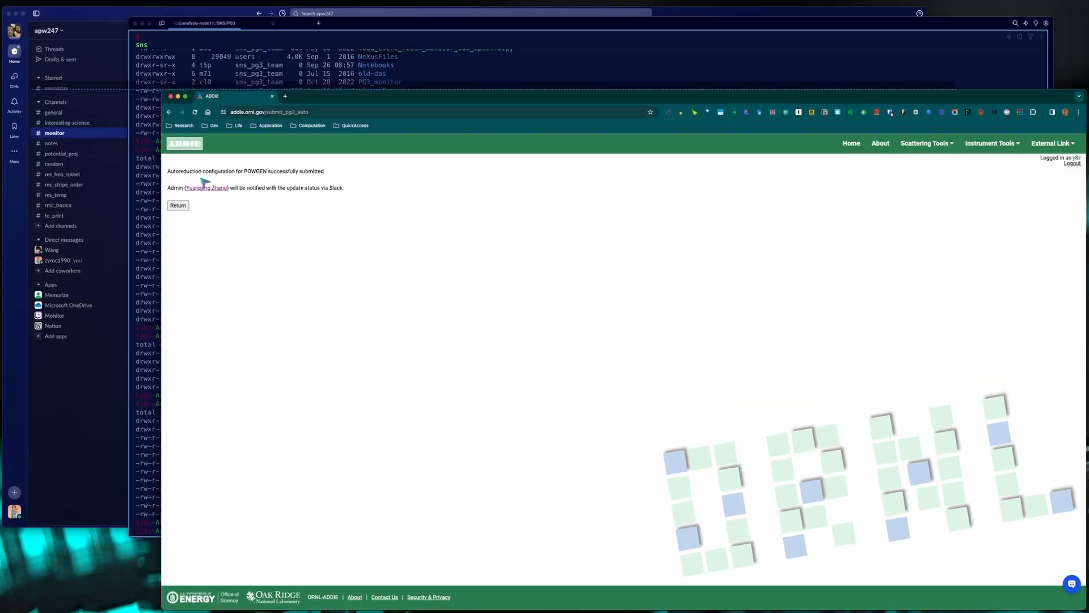
pyautogui.click(320, 223)
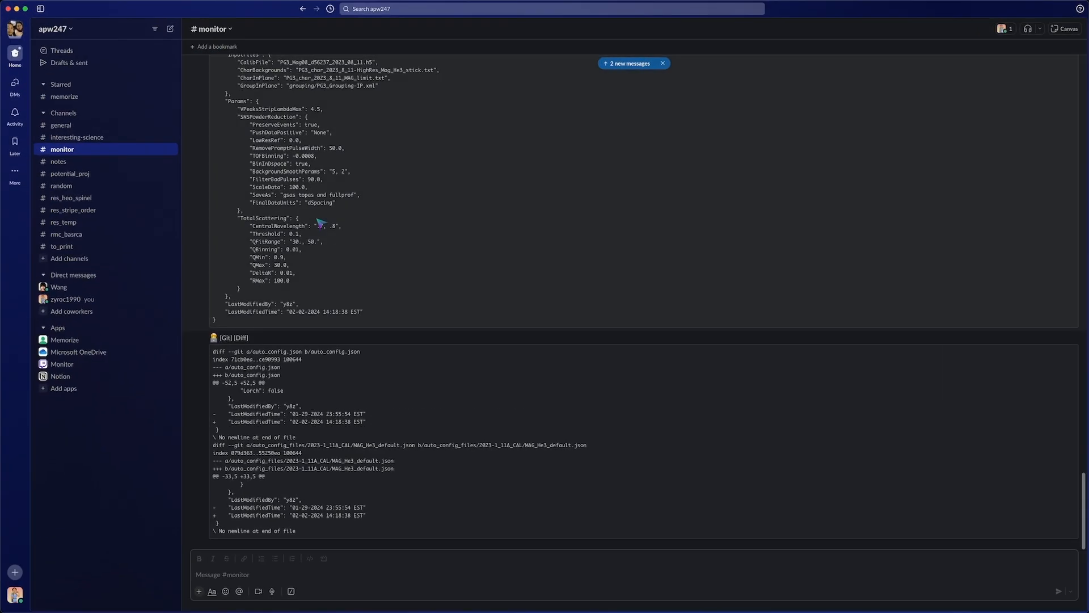
pyautogui.scroll(9, 319, 224)
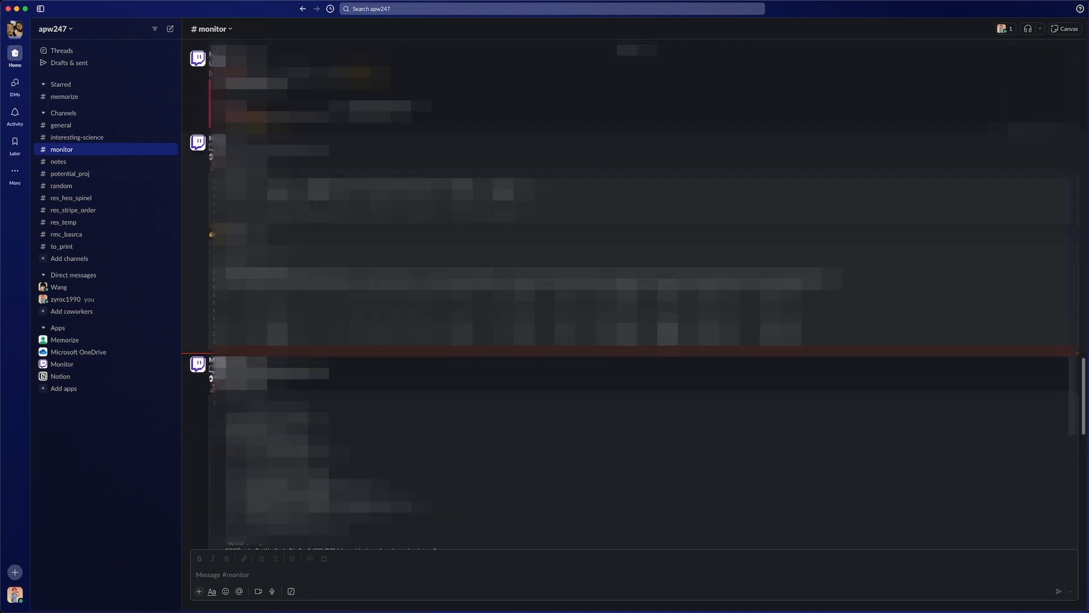
pyautogui.moveTo(218, 184); pyautogui.dragTo(387, 310)
pyautogui.click(430, 320)
# Step: Highlight the header and several configuration lines of the newest notification in the monitor channel
pyautogui.scroll(-1, 443, 320)
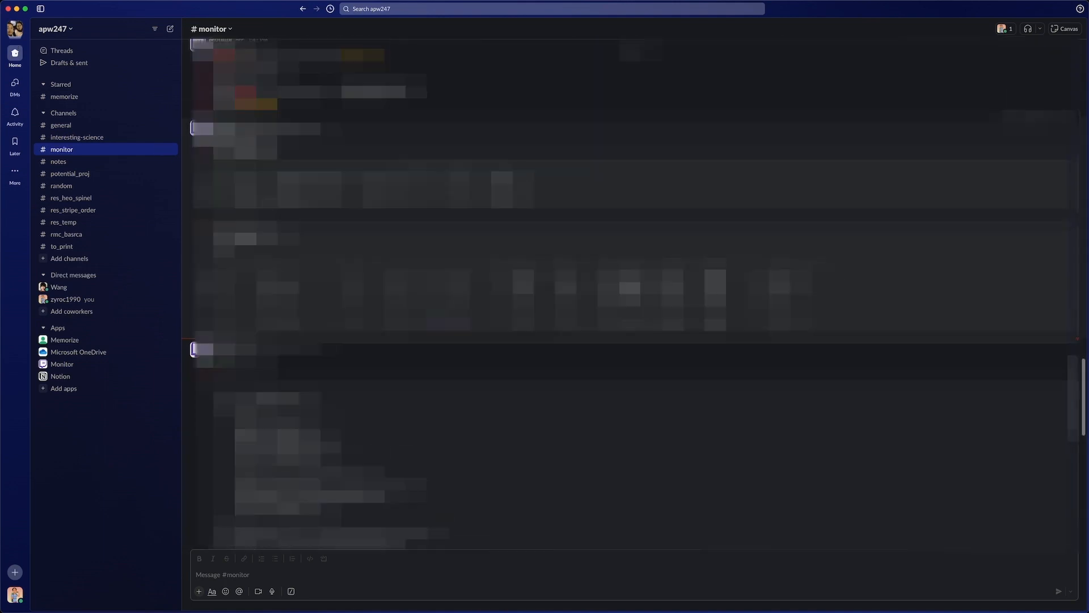
pyautogui.scroll(-5, 629, 295)
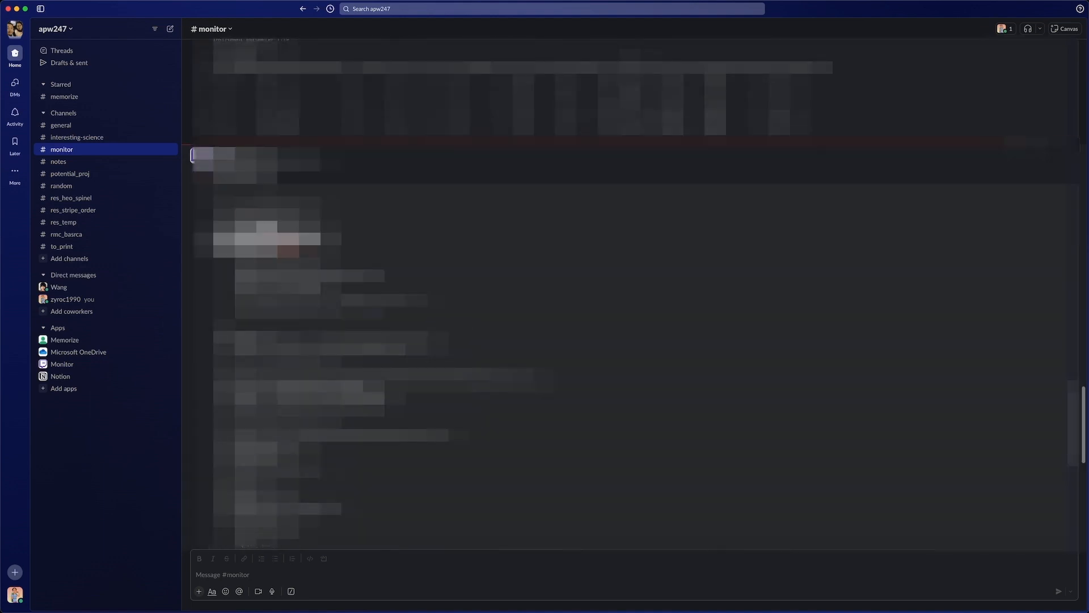
pyautogui.moveTo(375, 311); pyautogui.dragTo(630, 408)
pyautogui.click(630, 406)
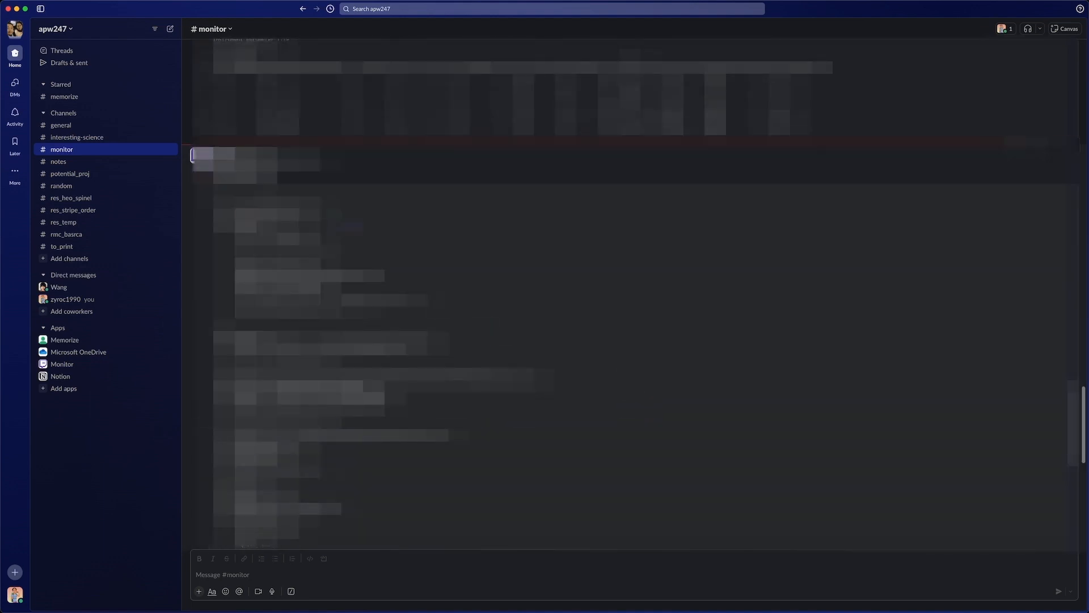
pyautogui.moveTo(236, 162); pyautogui.dragTo(307, 163)
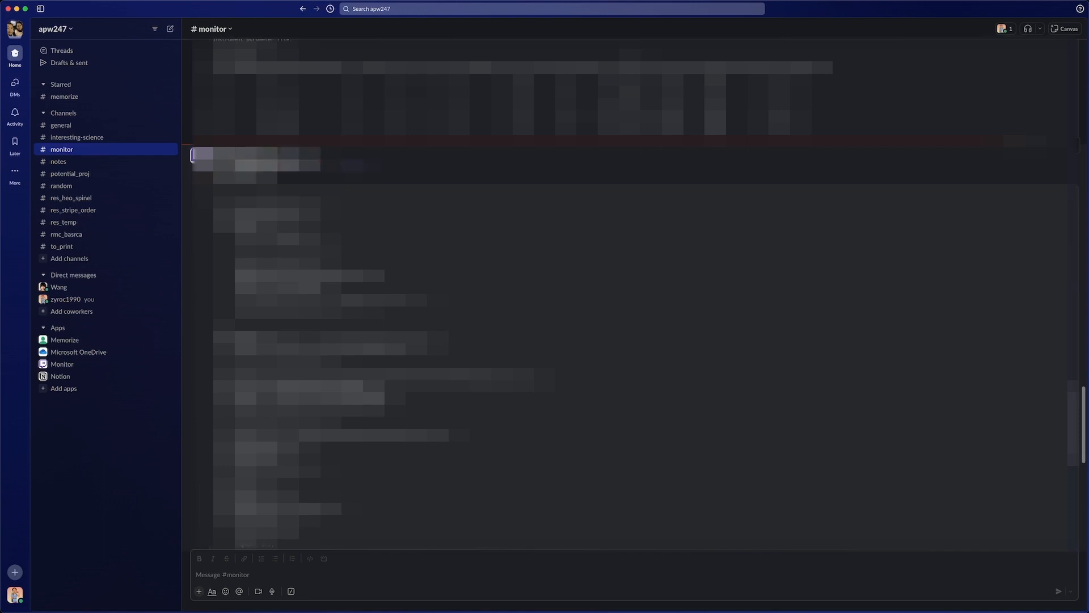
pyautogui.click(309, 164)
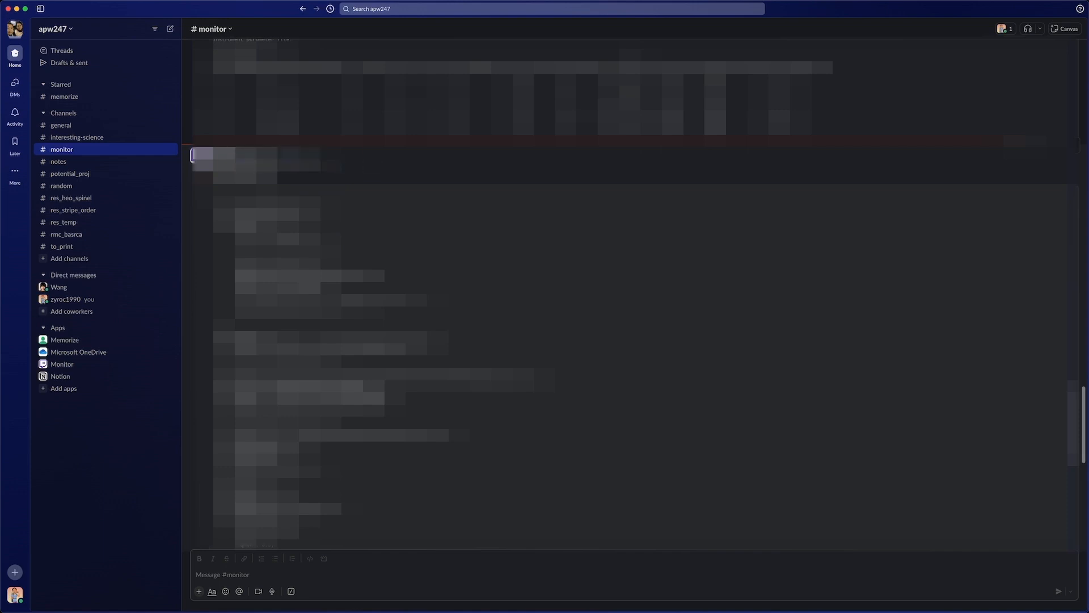
pyautogui.doubleClick(277, 165)
pyautogui.moveTo(221, 241); pyautogui.dragTo(341, 372)
pyautogui.click(352, 369)
# Step: Go to the end of the monitor channel and highlight the posted Git diff of auto_config.json
pyautogui.scroll(-2, 630, 295)
pyautogui.scroll(-5, 326, 274)
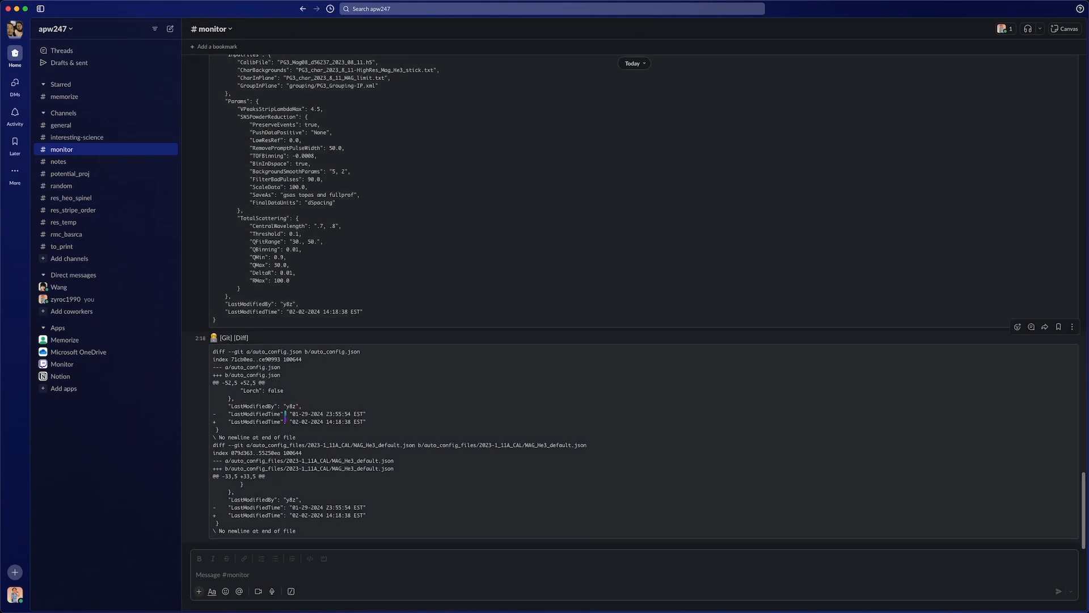
pyautogui.moveTo(237, 351); pyautogui.dragTo(335, 461)
pyautogui.click(491, 436)
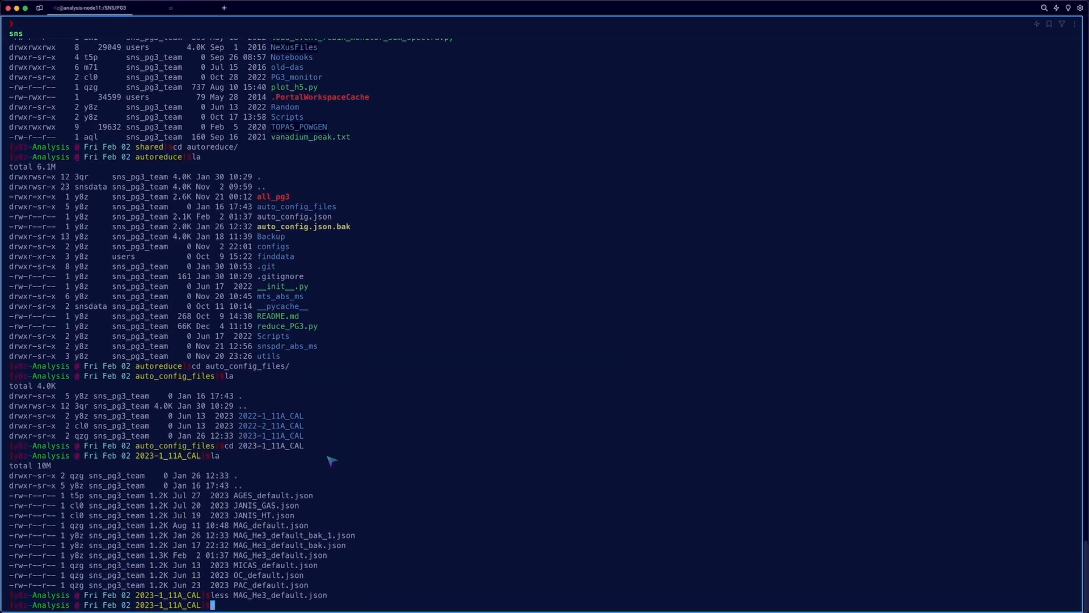
# Step: In the terminal, move up two directory levels to autoreduce, listing all contents at each level
pyautogui.write('cd ..')
pyautogui.press('Return')
pyautogui.write('la')
pyautogui.press('Return')
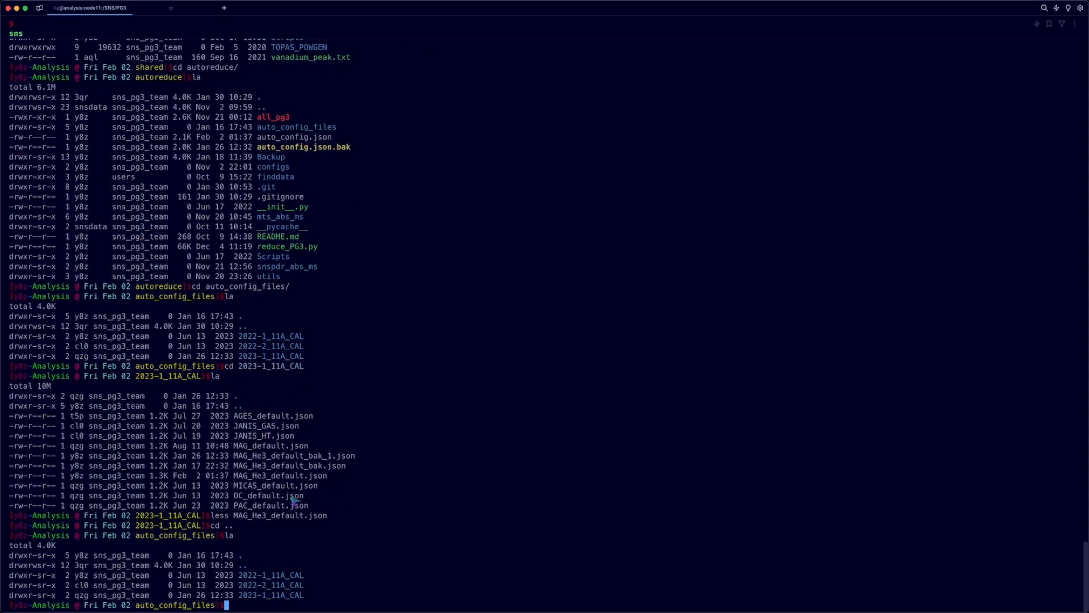
pyautogui.write('cd ..')
pyautogui.press('Return')
pyautogui.write('la')
pyautogui.press('Return')
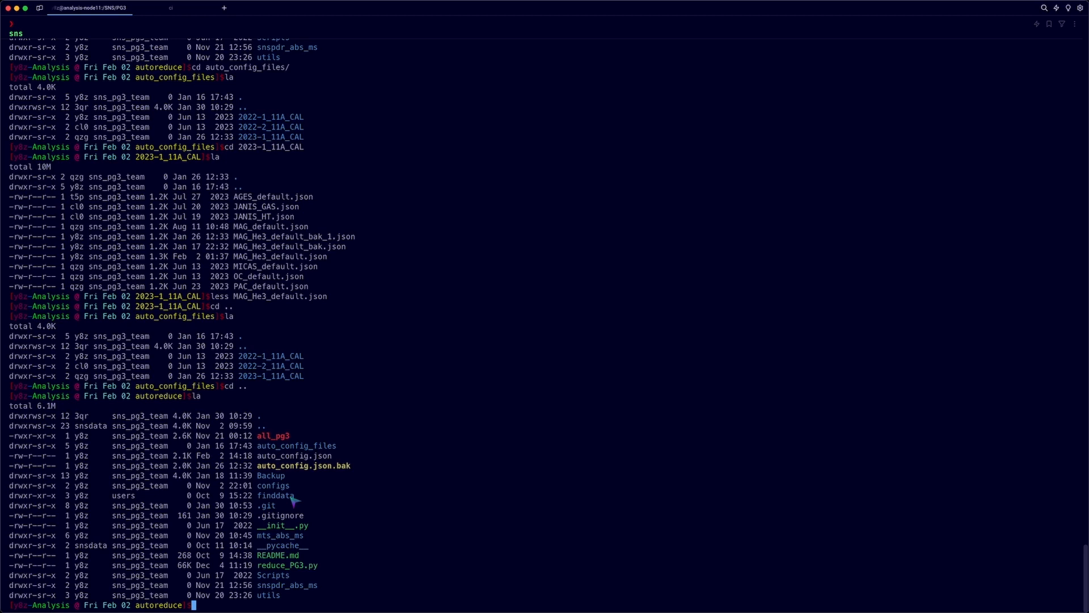
# Step: Show the short Git status of the autoreduce directory and the Git diff of its modified files
pyautogui.write('git status -s')
pyautogui.press('Return')
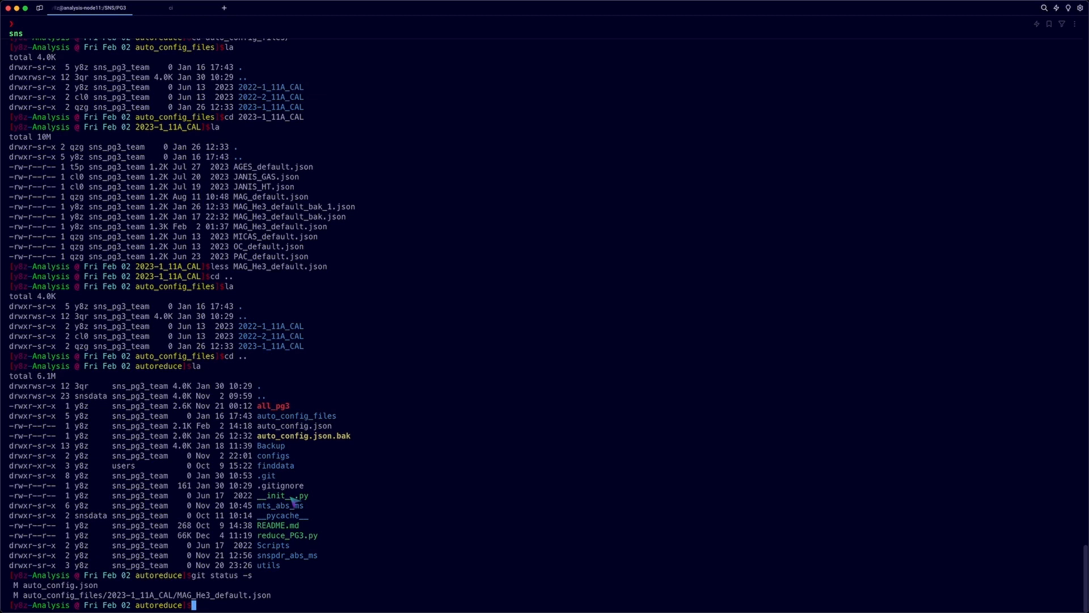
pyautogui.write('git diff')
pyautogui.press('Return')
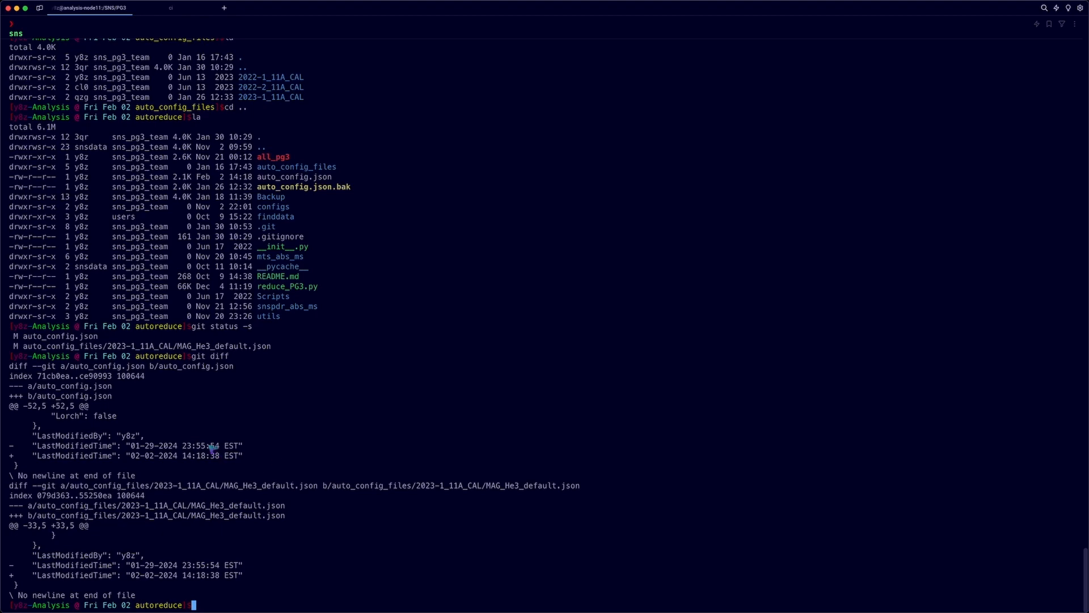
# Step: Return to the terminal and highlight the Git diff output for auto_config.json and MAG_He3_default.json
pyautogui.hotkey('ctrl', 'Up')
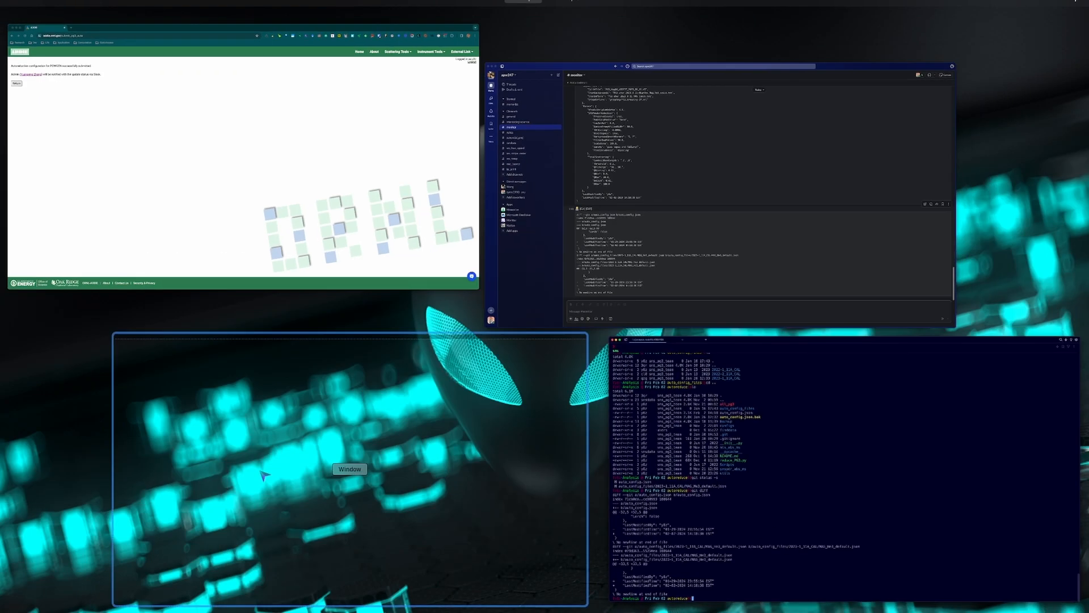
pyautogui.click(755, 520)
pyautogui.moveTo(76, 429); pyautogui.dragTo(294, 556)
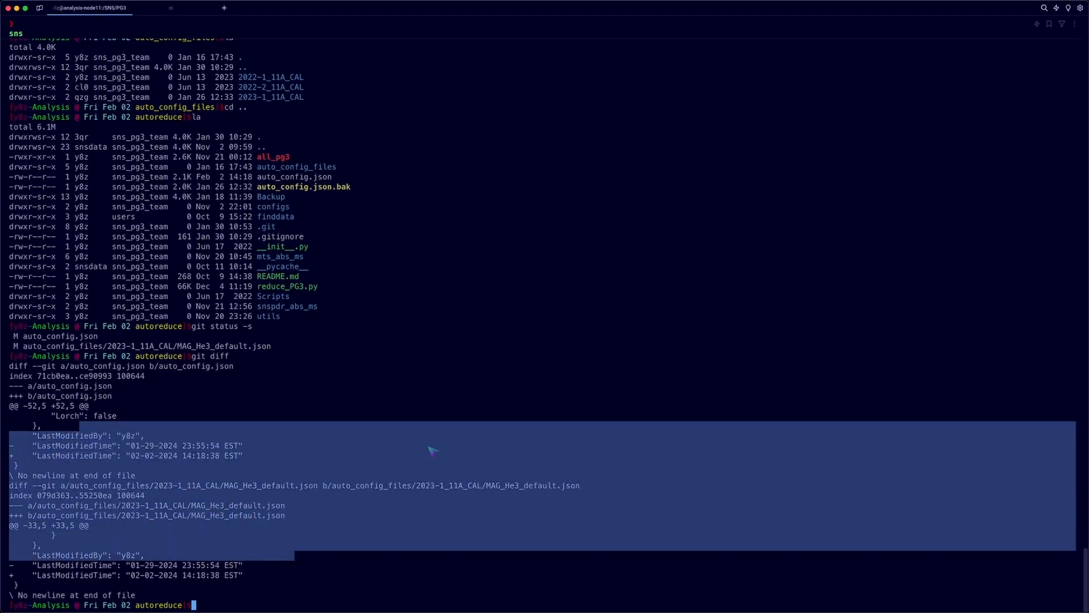
pyautogui.click(429, 446)
# Step: Switch to Slack and highlight the posted Git diff and part of the SNSPowderReduction and TotalScattering parameters
pyautogui.hotkey('ctrl', 'Up')
pyautogui.click(825, 215)
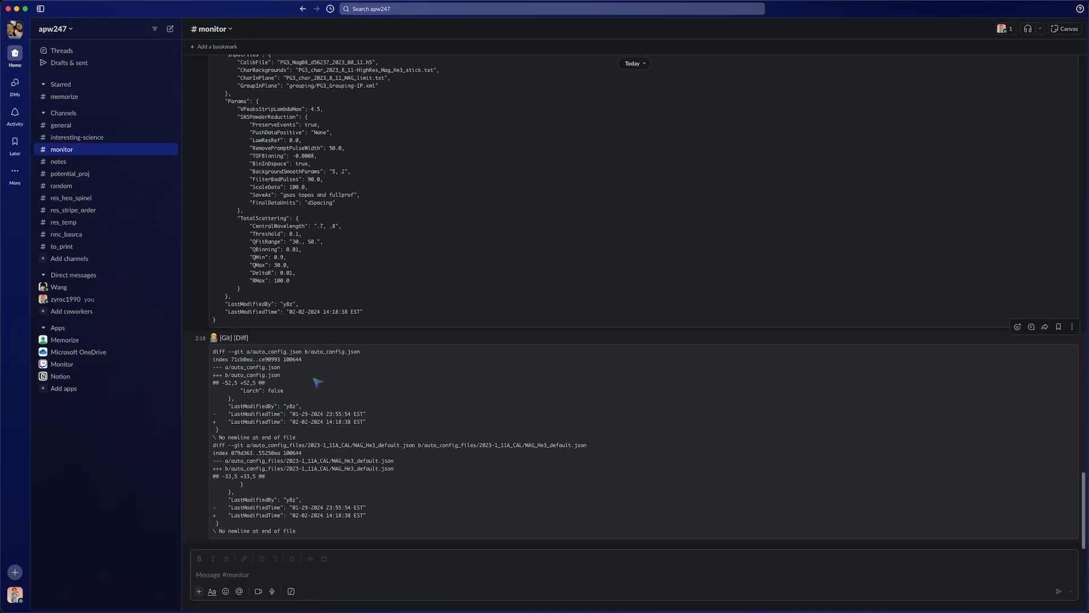
pyautogui.moveTo(248, 354); pyautogui.dragTo(389, 482)
pyautogui.click(528, 497)
pyautogui.moveTo(290, 164); pyautogui.dragTo(342, 236)
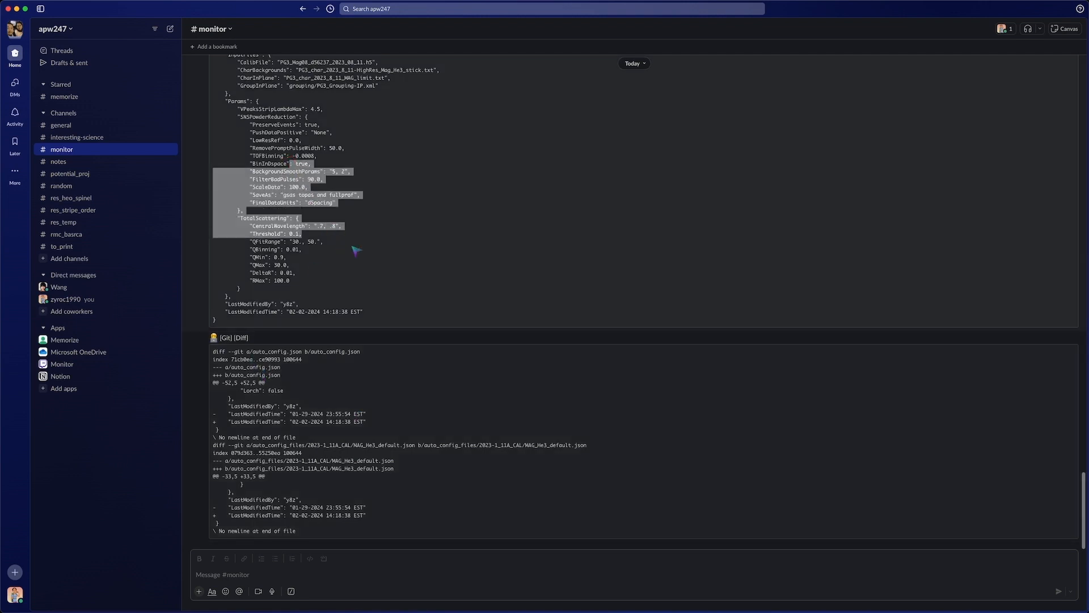
pyautogui.click(392, 243)
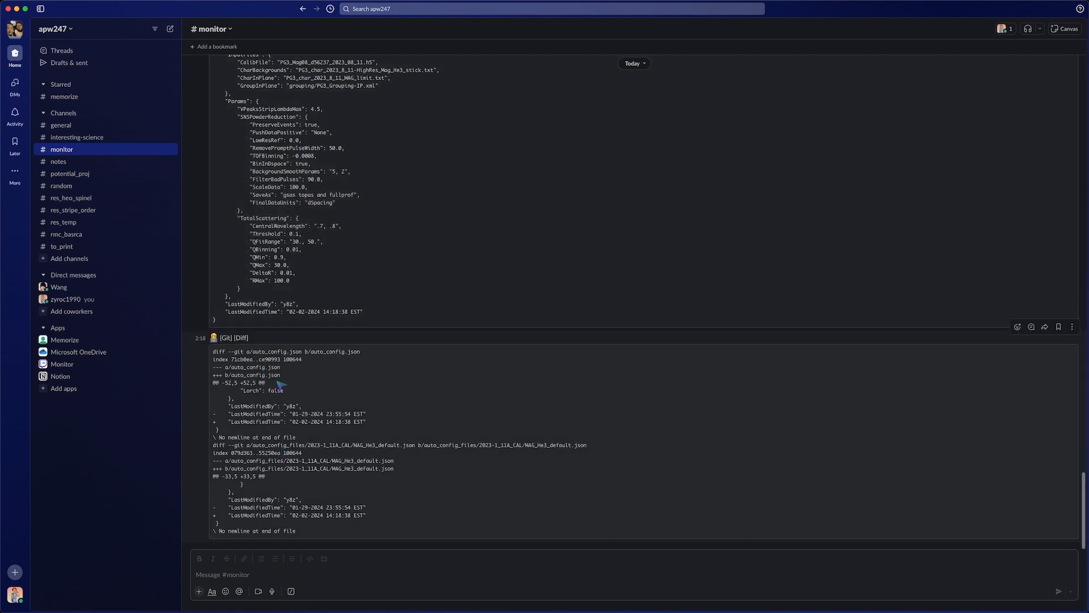
# Step: Revisit the terminal briefly and switch back to the browser with ADDIE's submission confirmation
pyautogui.hotkey('ctrl', 'Up')
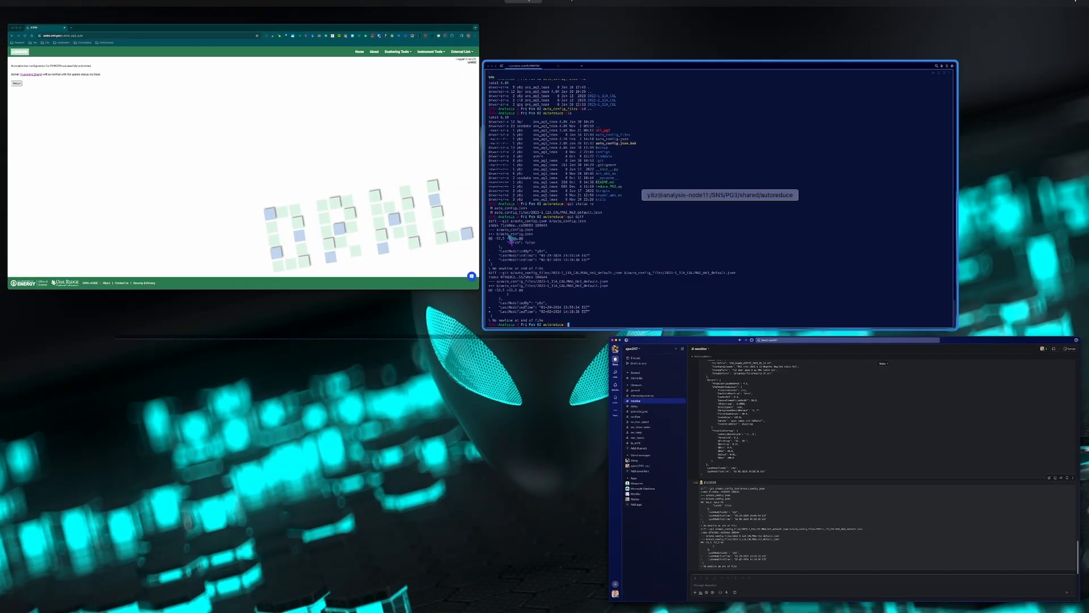
pyautogui.click(528, 244)
pyautogui.hotkey('ctrl', 'Up')
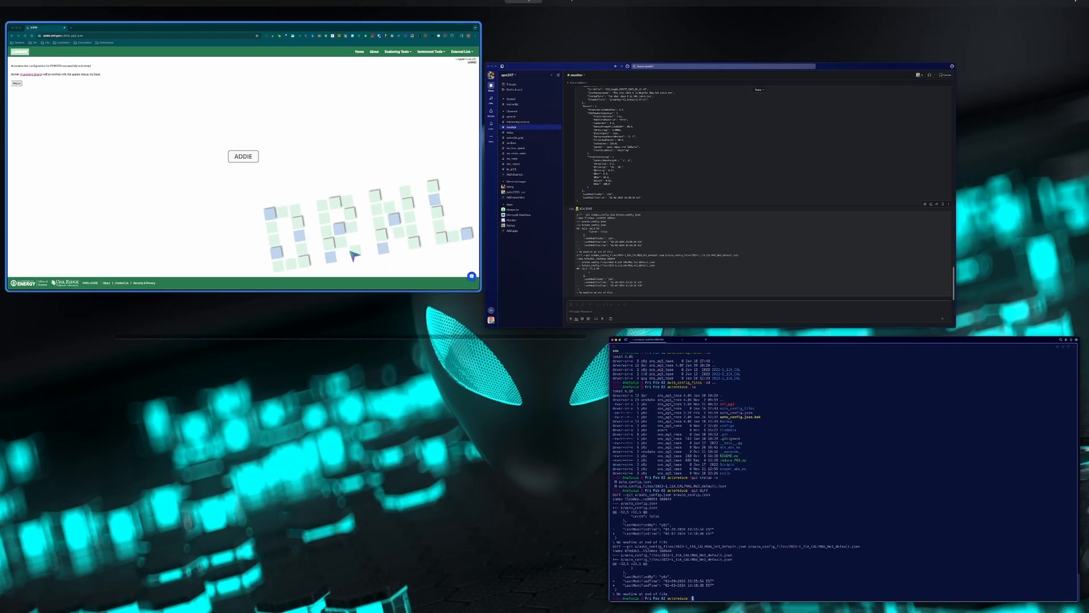
pyautogui.click(343, 247)
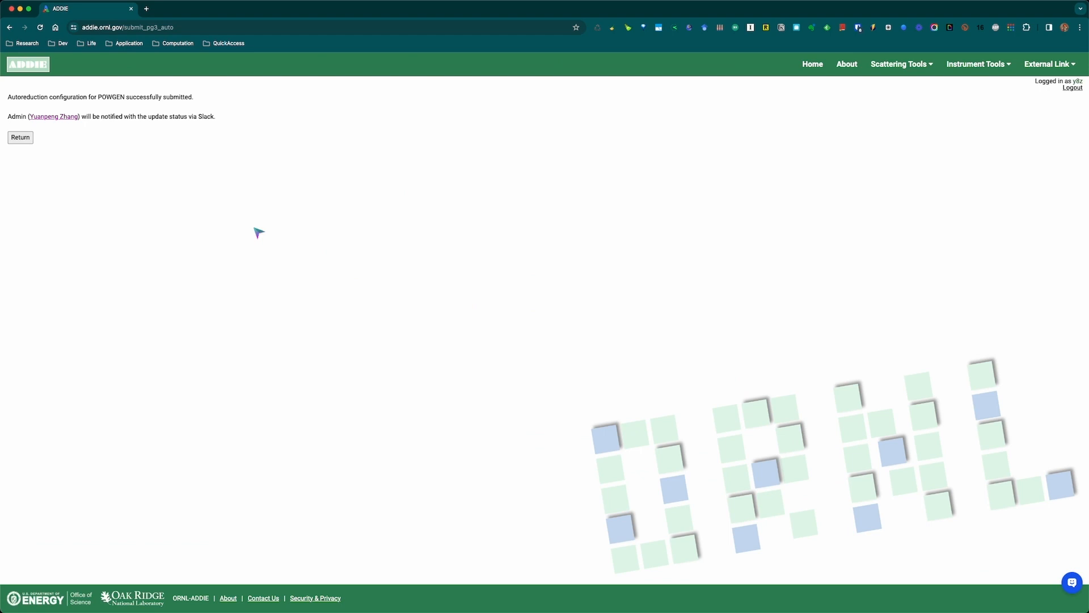